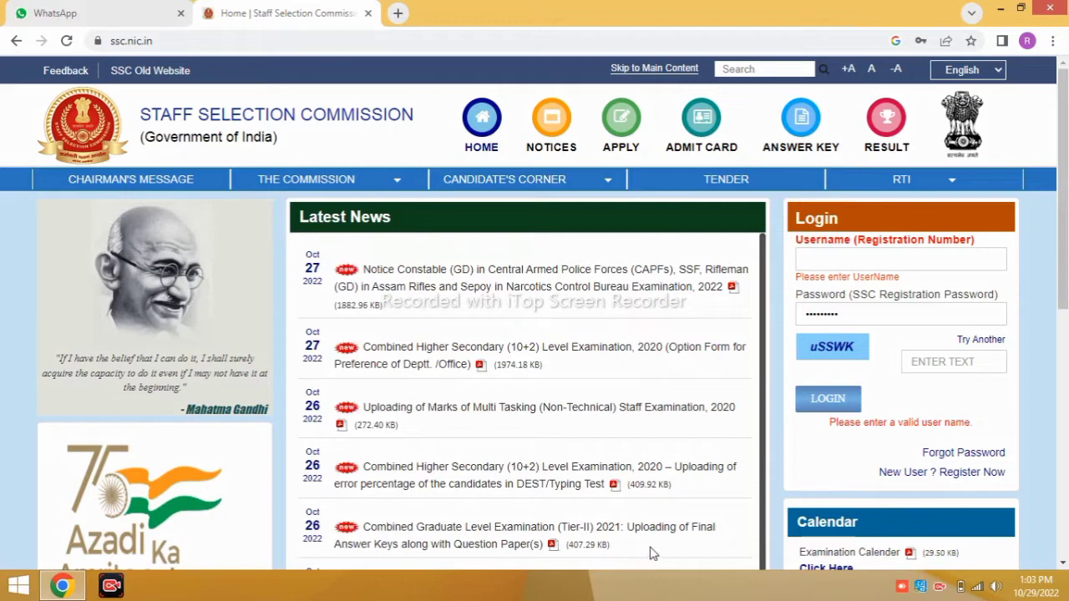
# Step: Start a new registration via 'New User ? Register Now' in the home page Login panel
pyautogui.moveTo(786, 195)
pyautogui.mouseDown()
pyautogui.moveTo(1019, 506)
pyautogui.moveTo(1003, 497)
pyautogui.mouseUp()
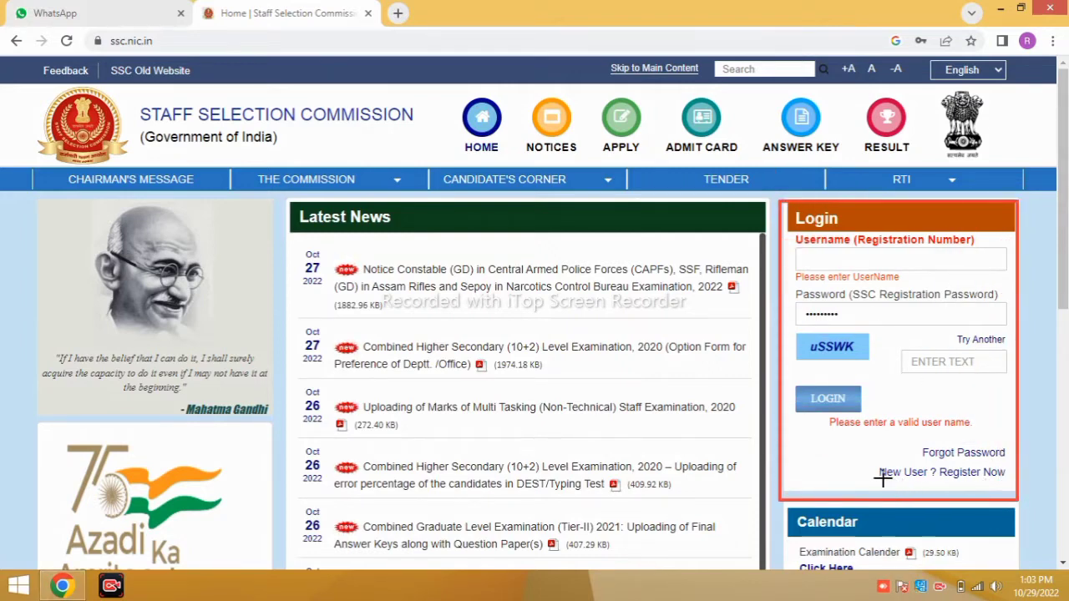
pyautogui.moveTo(864, 460); pyautogui.dragTo(1018, 490)
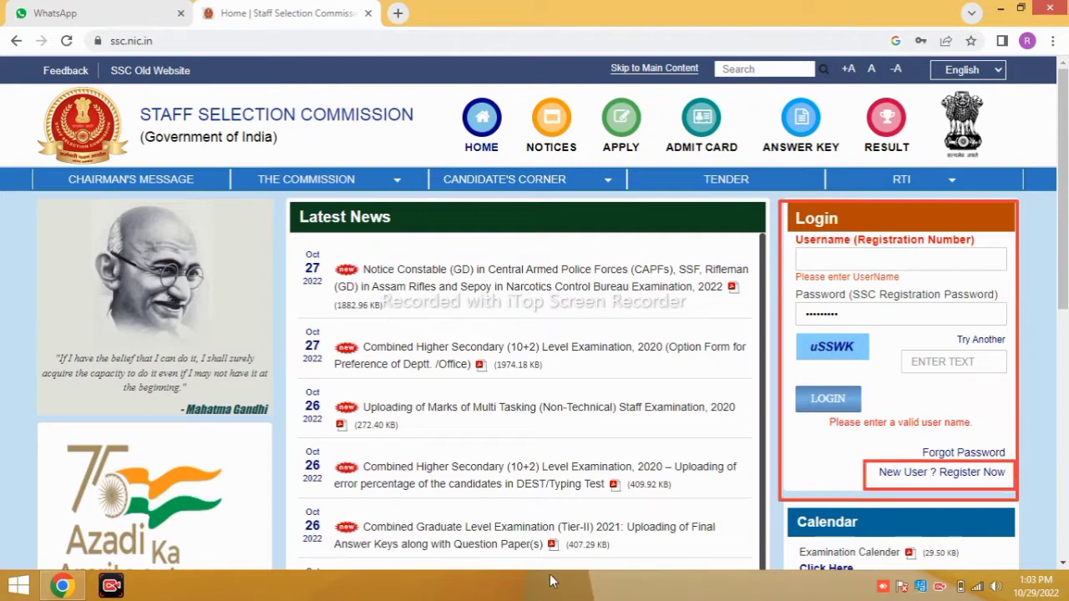
pyautogui.click(945, 474)
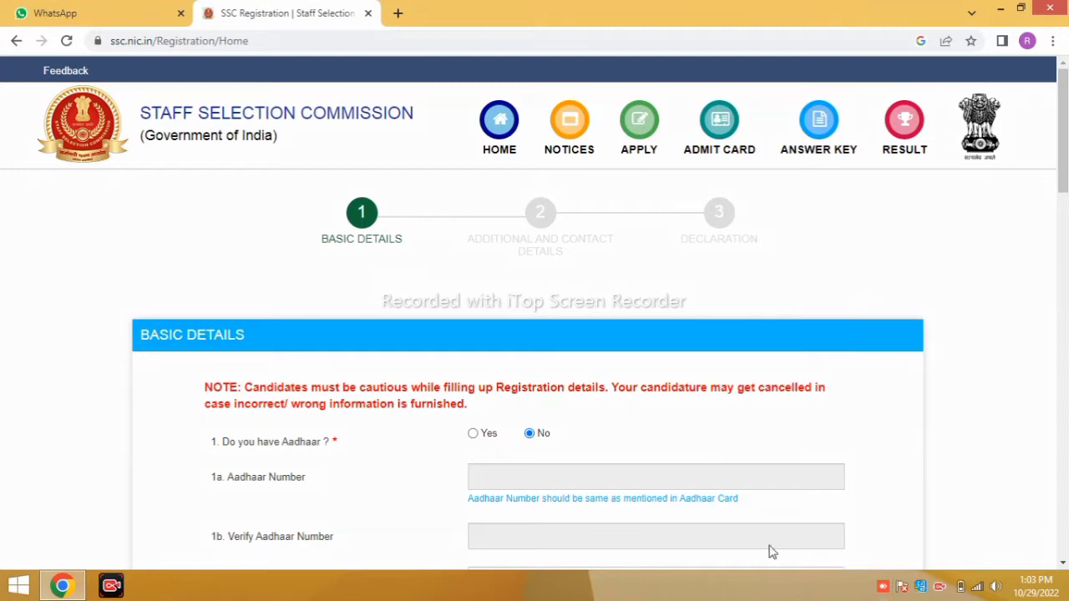
# Step: Read through the opening fields of the Basic Details section
pyautogui.moveTo(317, 173); pyautogui.dragTo(385, 257)
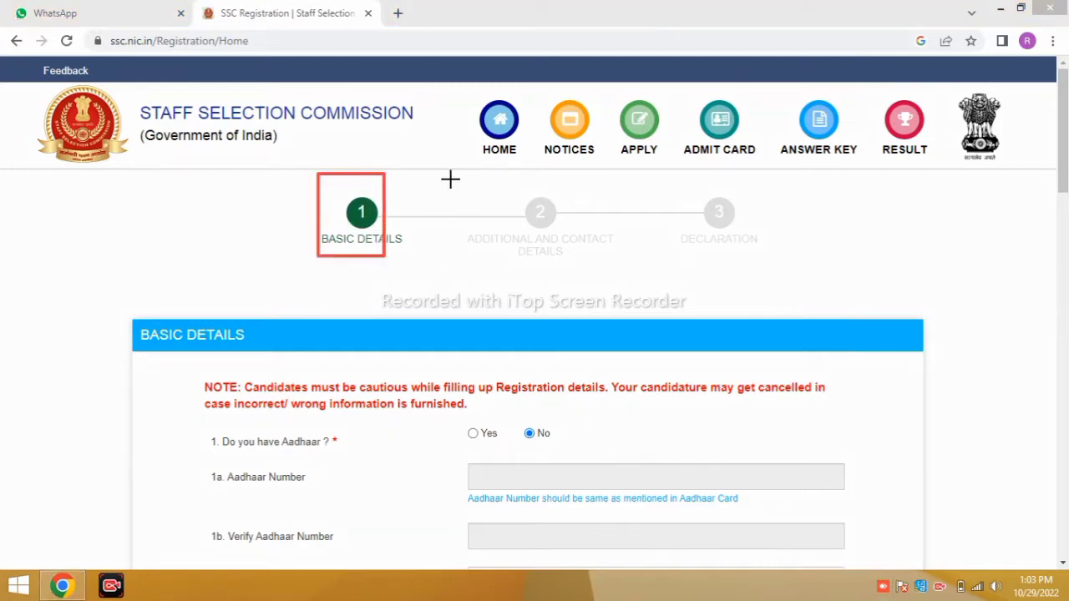
pyautogui.moveTo(449, 178)
pyautogui.mouseDown()
pyautogui.moveTo(643, 255)
pyautogui.moveTo(653, 272)
pyautogui.mouseUp()
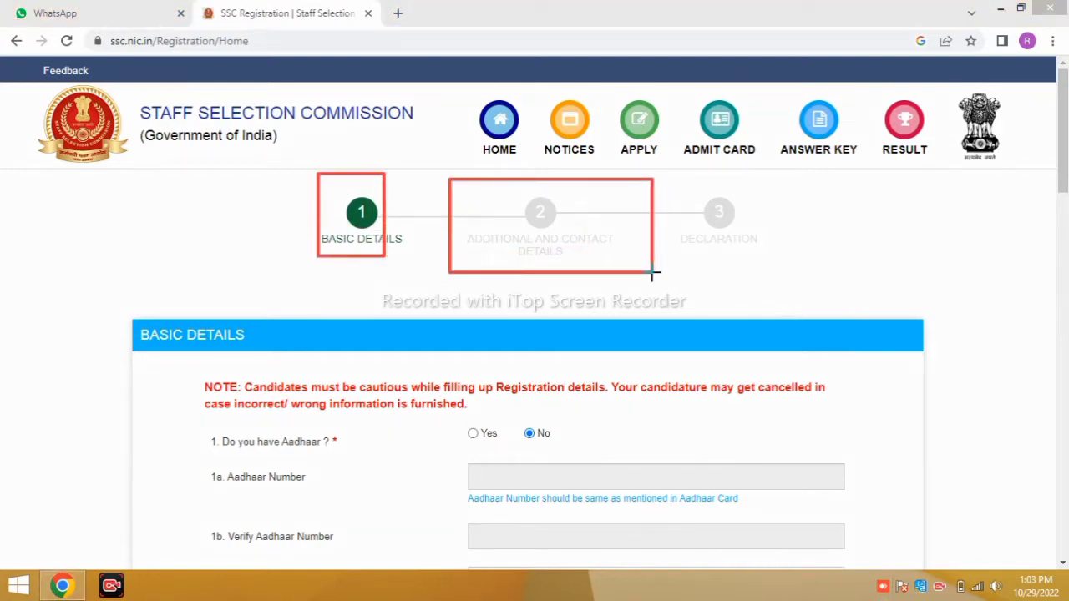
pyautogui.moveTo(685, 178)
pyautogui.mouseDown()
pyautogui.moveTo(716, 255)
pyautogui.moveTo(754, 289)
pyautogui.moveTo(770, 285)
pyautogui.mouseUp()
pyautogui.click(592, 550)
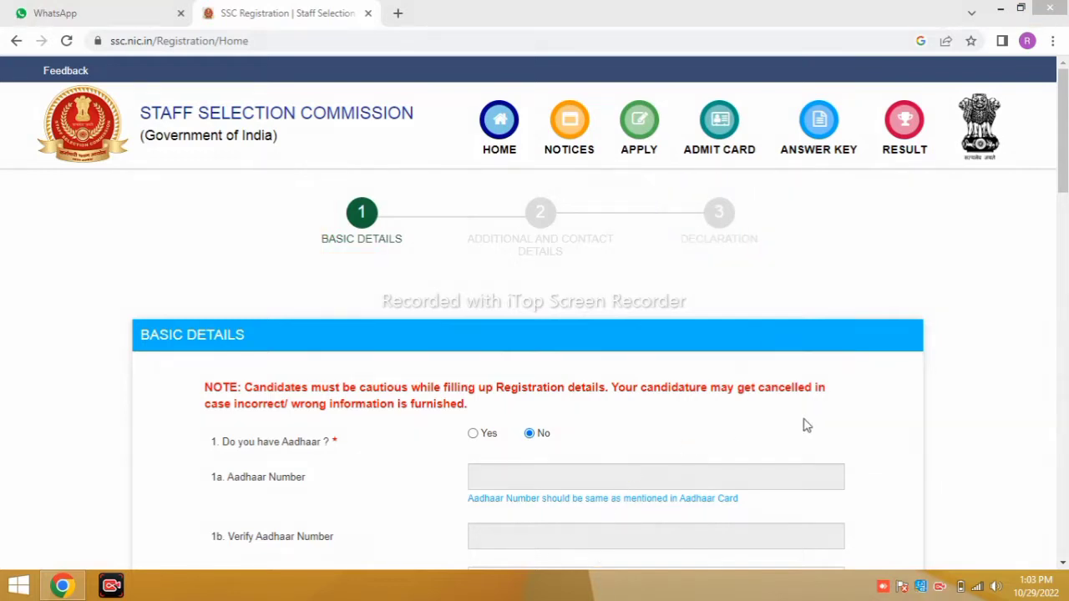
pyautogui.scroll(-3, 699, 358)
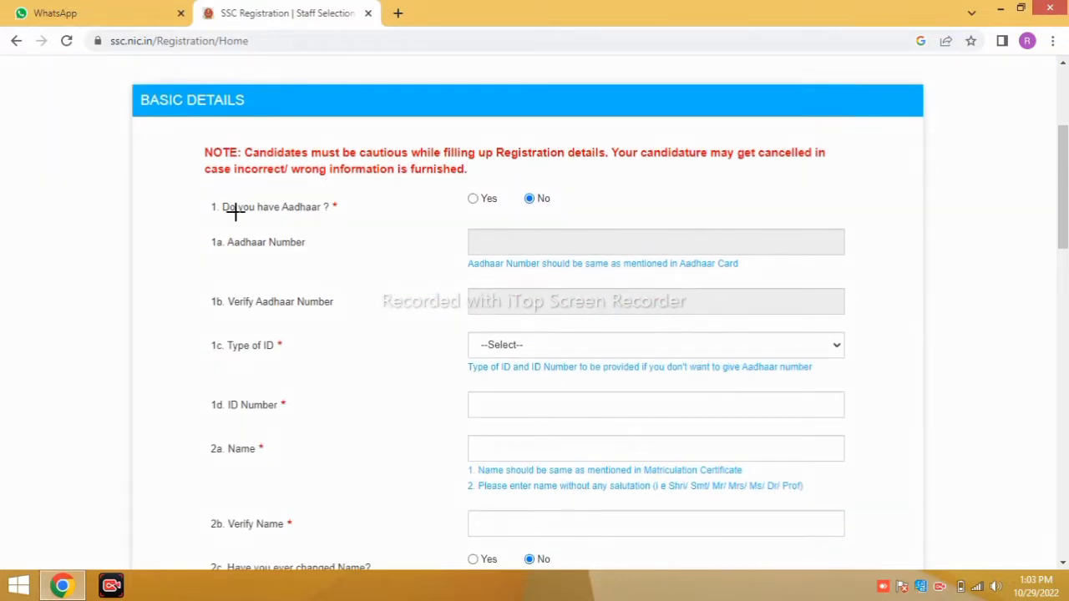
pyautogui.moveTo(205, 193); pyautogui.dragTo(317, 218)
pyautogui.moveTo(433, 181); pyautogui.dragTo(510, 211)
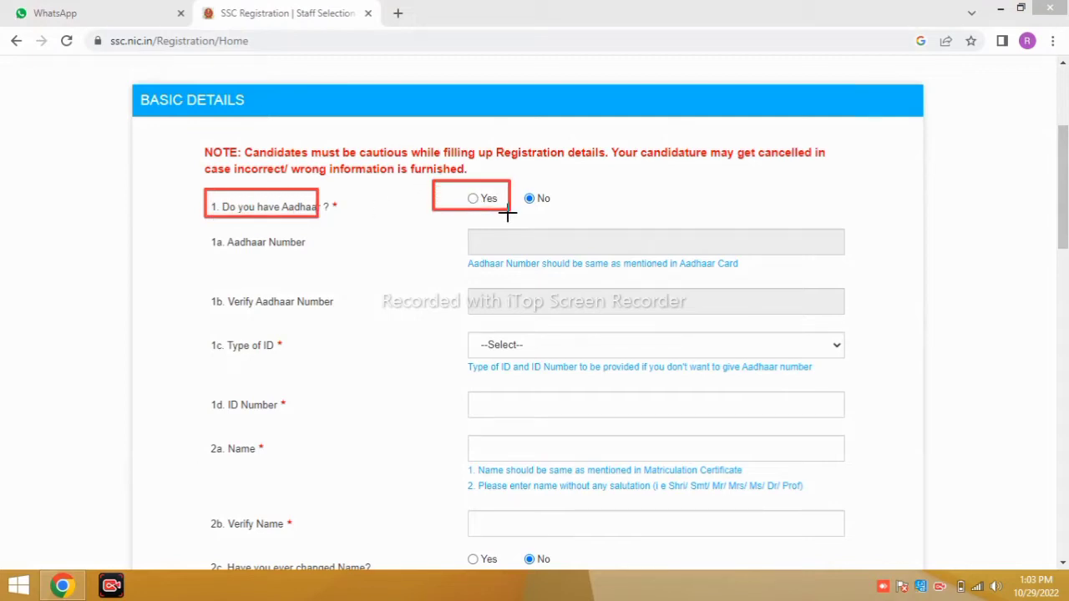
pyautogui.moveTo(457, 224)
pyautogui.mouseDown()
pyautogui.moveTo(566, 269)
pyautogui.moveTo(621, 273)
pyautogui.mouseUp()
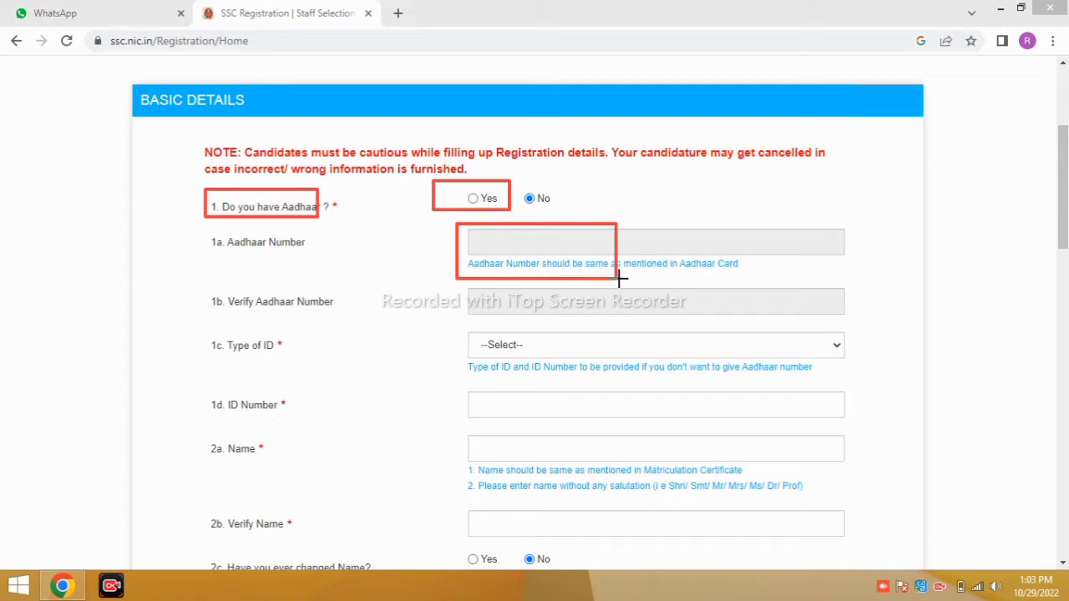
pyautogui.click(592, 549)
# Step: Answer Yes to 'Do you have Aadhaar ?' so the Aadhaar number fields apply
pyautogui.click(473, 200)
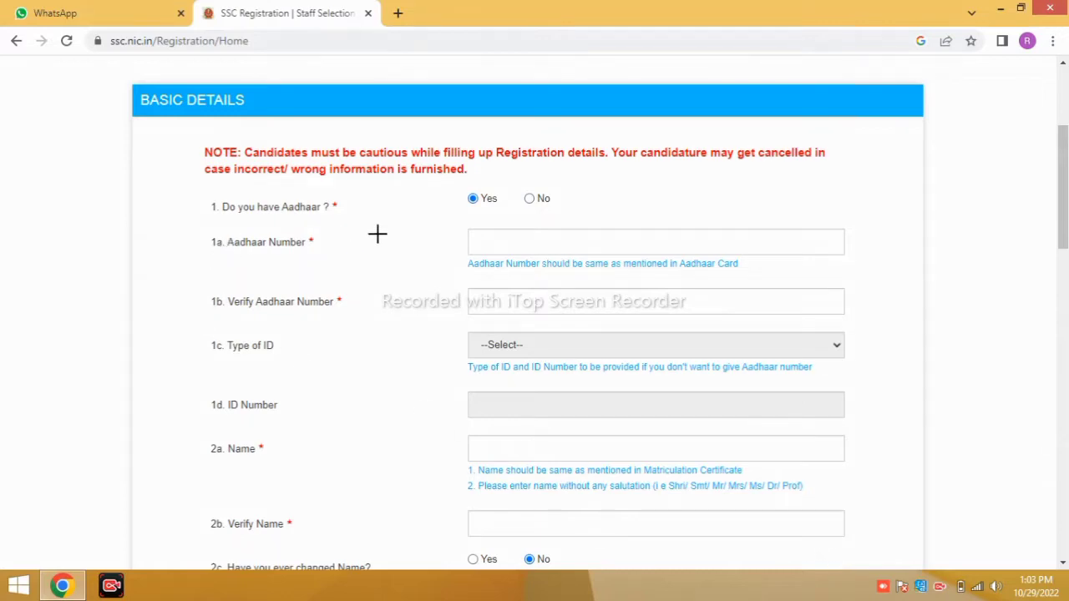
pyautogui.moveTo(465, 226); pyautogui.dragTo(612, 255)
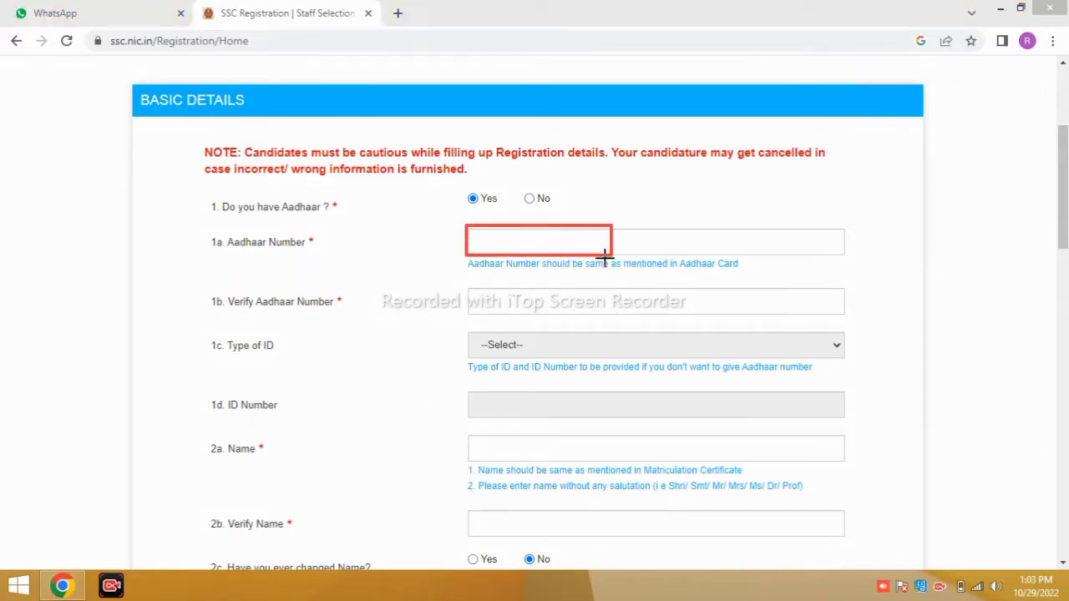
pyautogui.moveTo(473, 288); pyautogui.dragTo(616, 325)
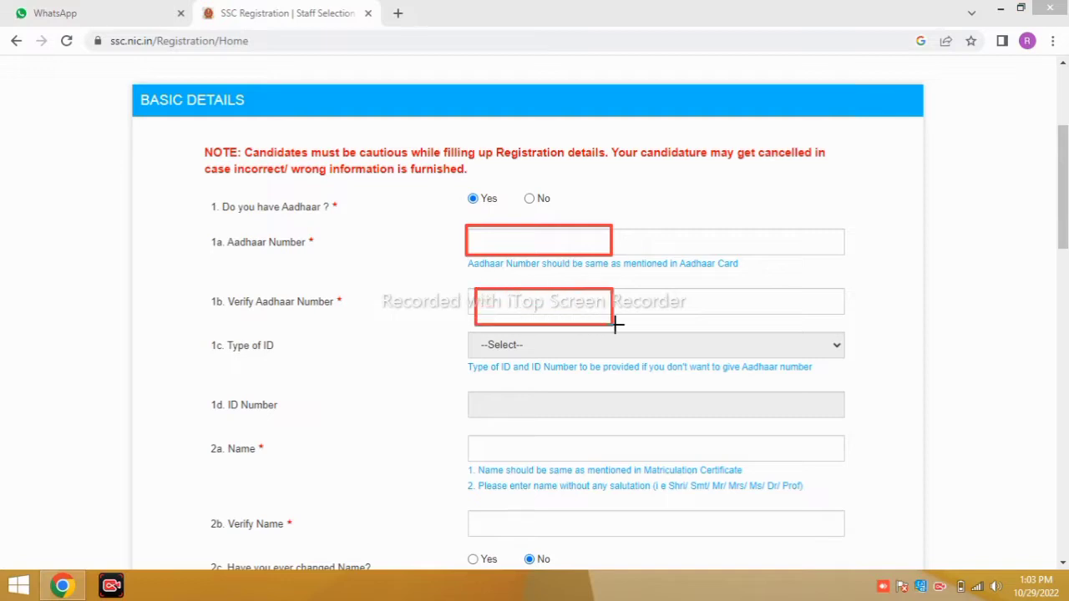
pyautogui.moveTo(489, 332); pyautogui.dragTo(573, 365)
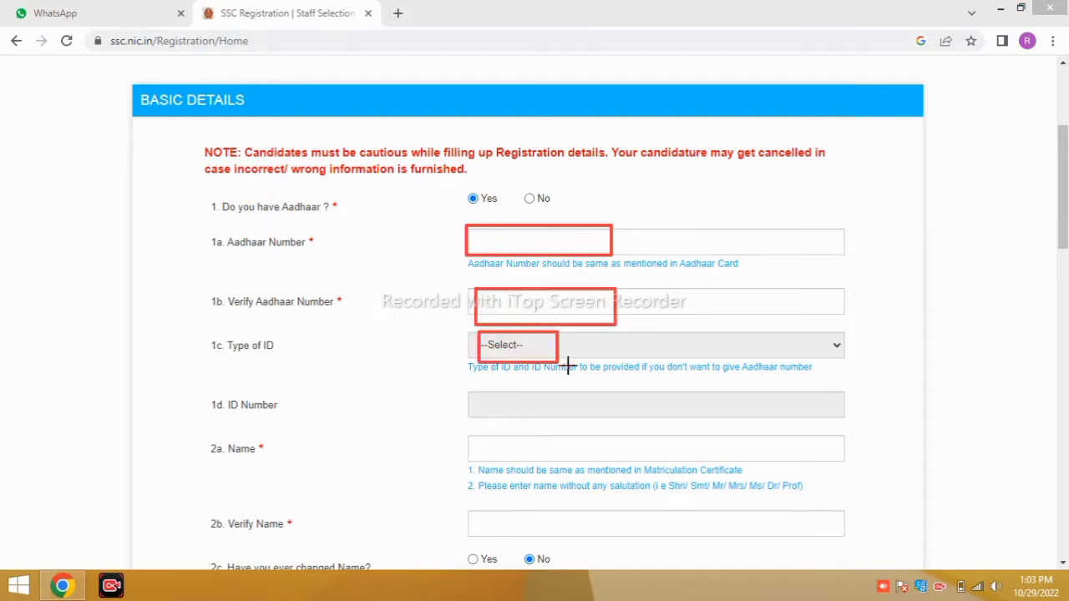
pyautogui.click(594, 553)
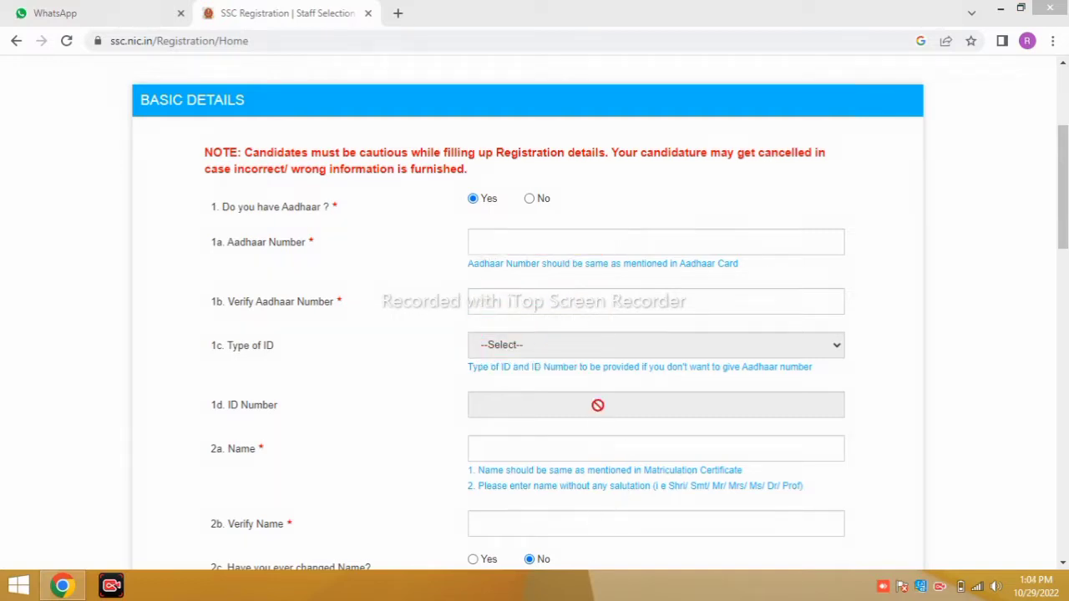
pyautogui.click(606, 352)
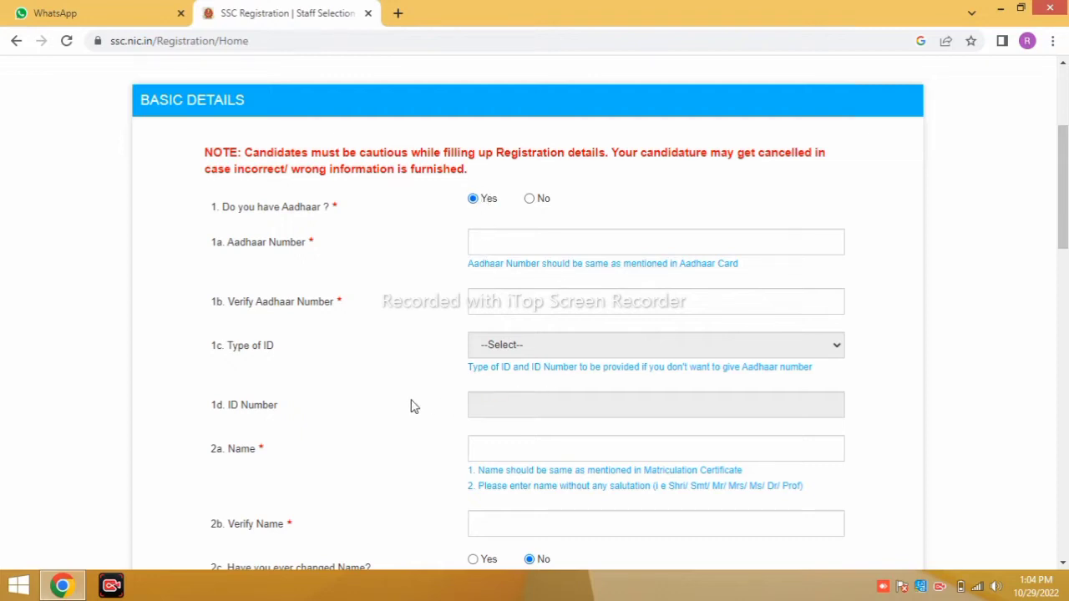
pyautogui.scroll(-2, 413, 399)
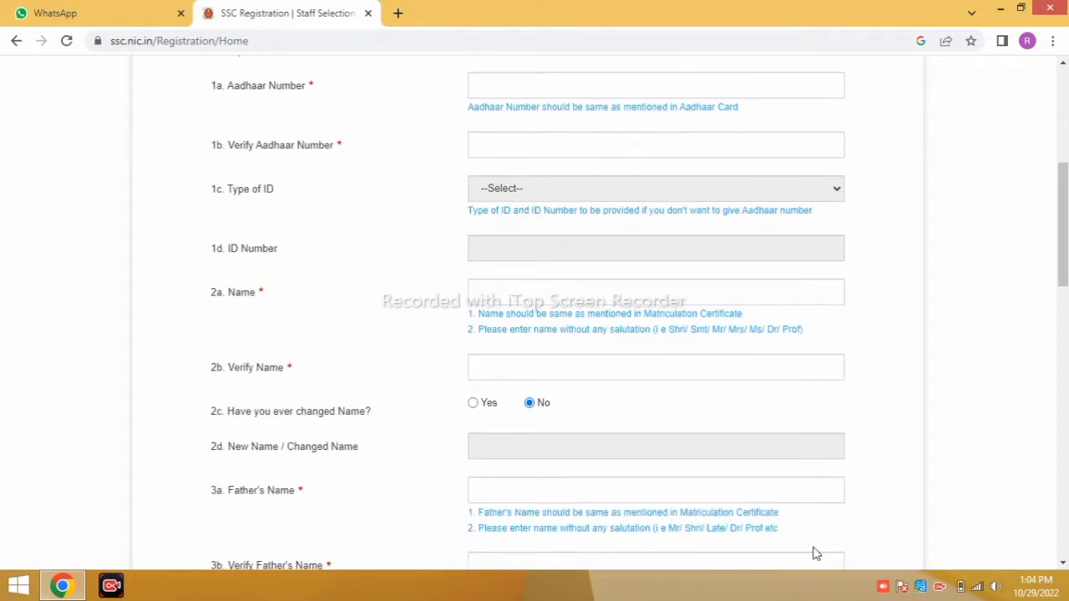
pyautogui.moveTo(466, 275); pyautogui.dragTo(594, 314)
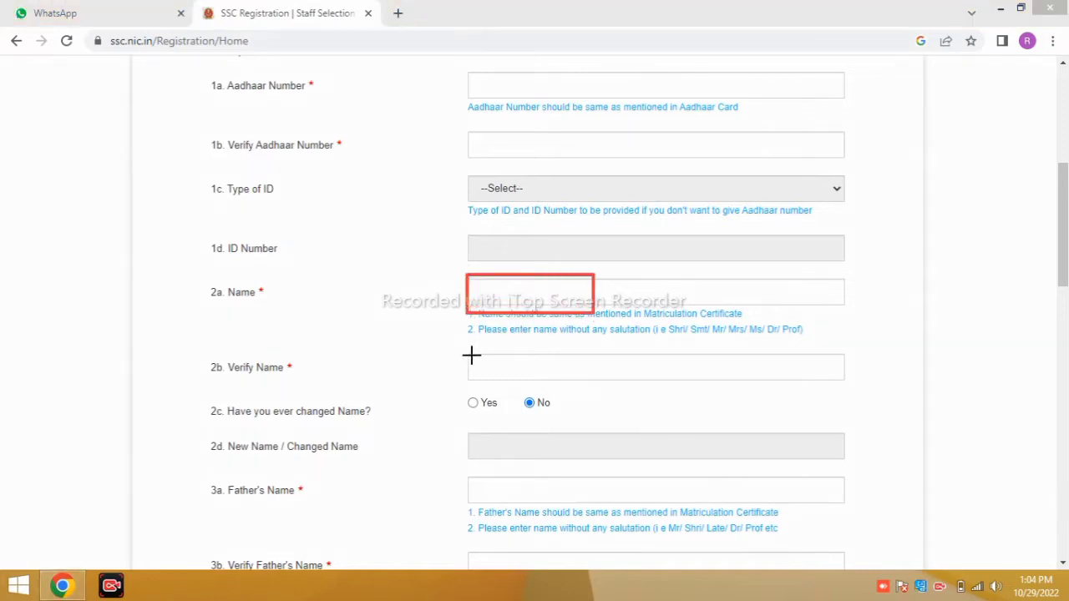
pyautogui.moveTo(472, 356); pyautogui.dragTo(593, 382)
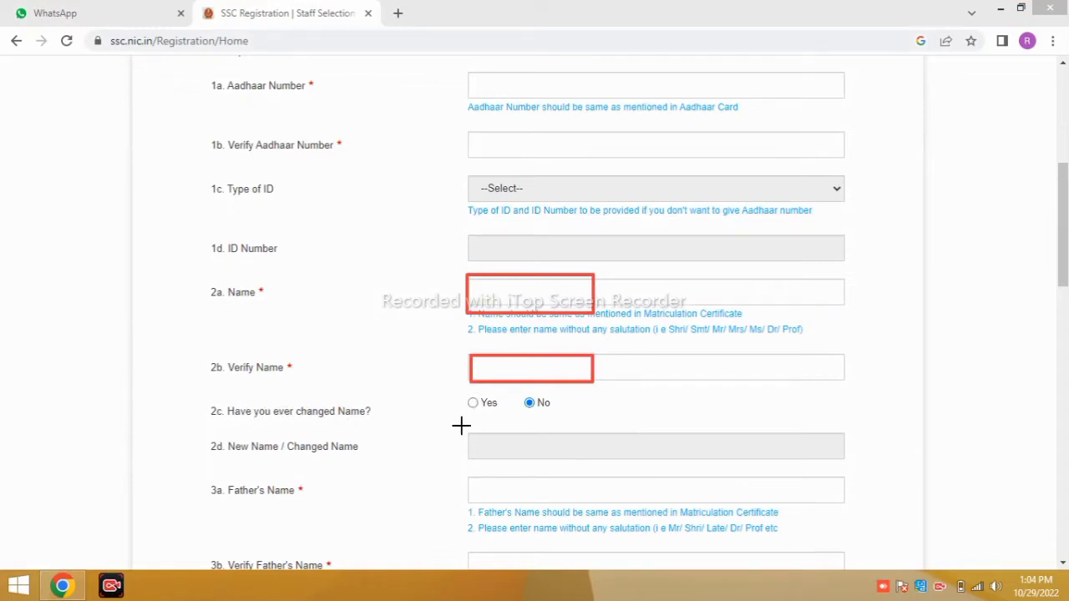
pyautogui.moveTo(464, 430); pyautogui.dragTo(557, 464)
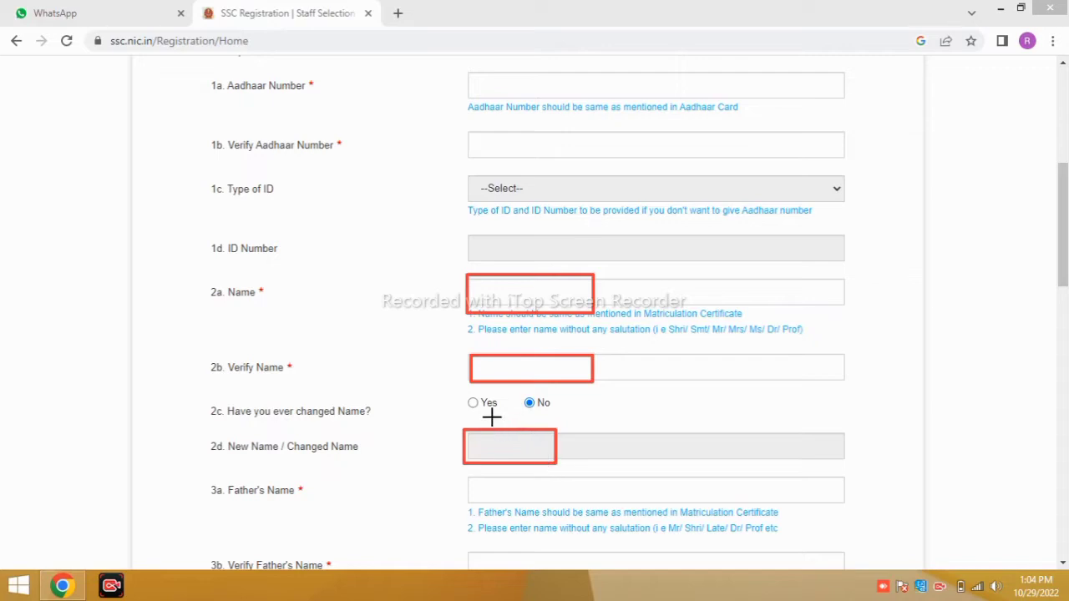
pyautogui.moveTo(520, 390); pyautogui.dragTo(544, 415)
pyautogui.moveTo(454, 476); pyautogui.dragTo(582, 513)
pyautogui.click(607, 546)
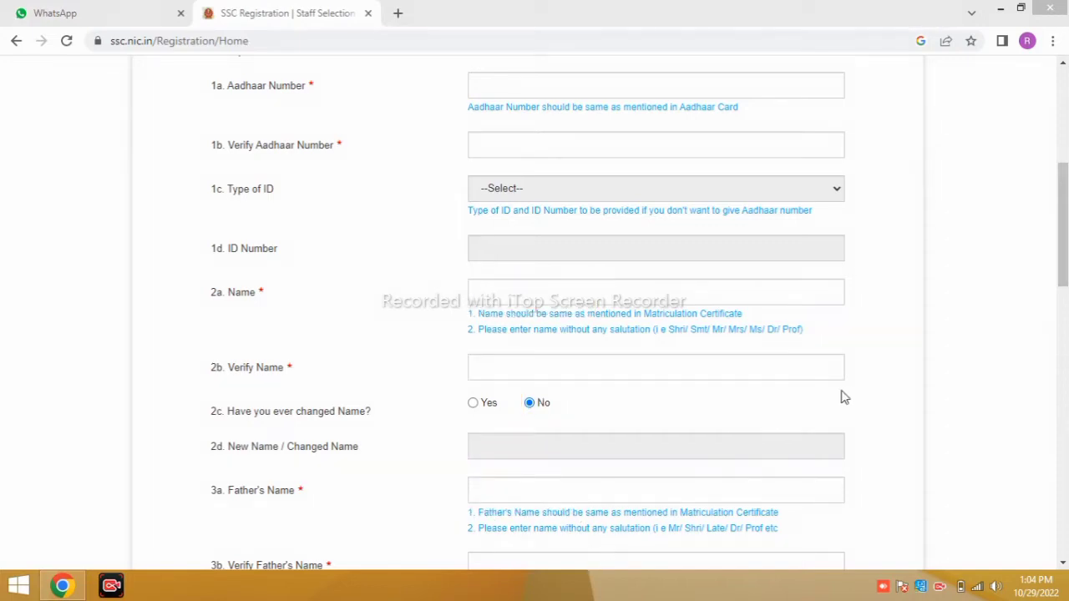
pyautogui.scroll(-4, 842, 397)
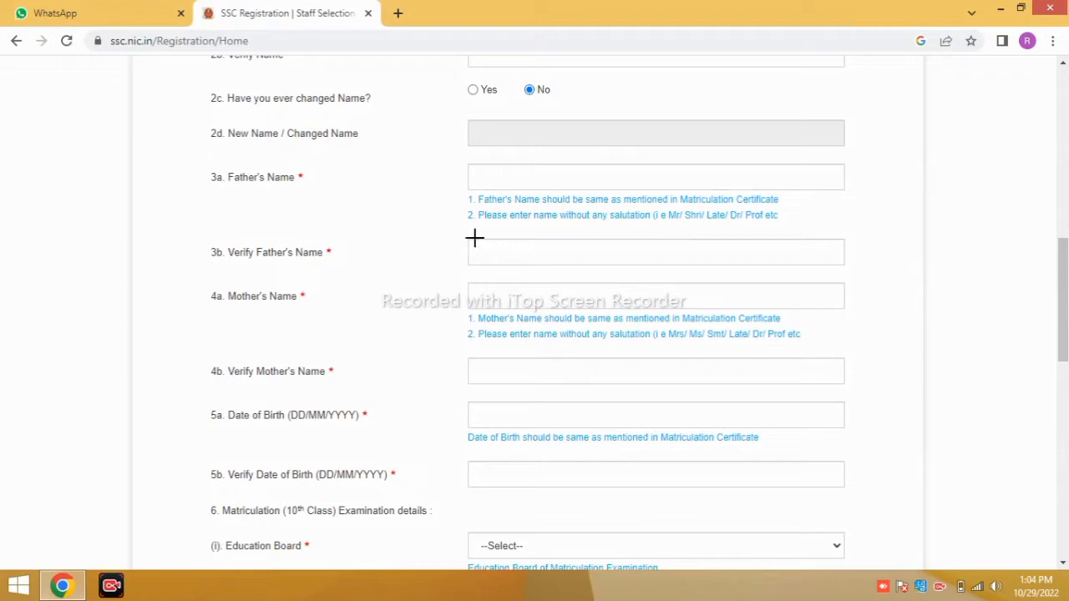
pyautogui.moveTo(454, 241); pyautogui.dragTo(588, 259)
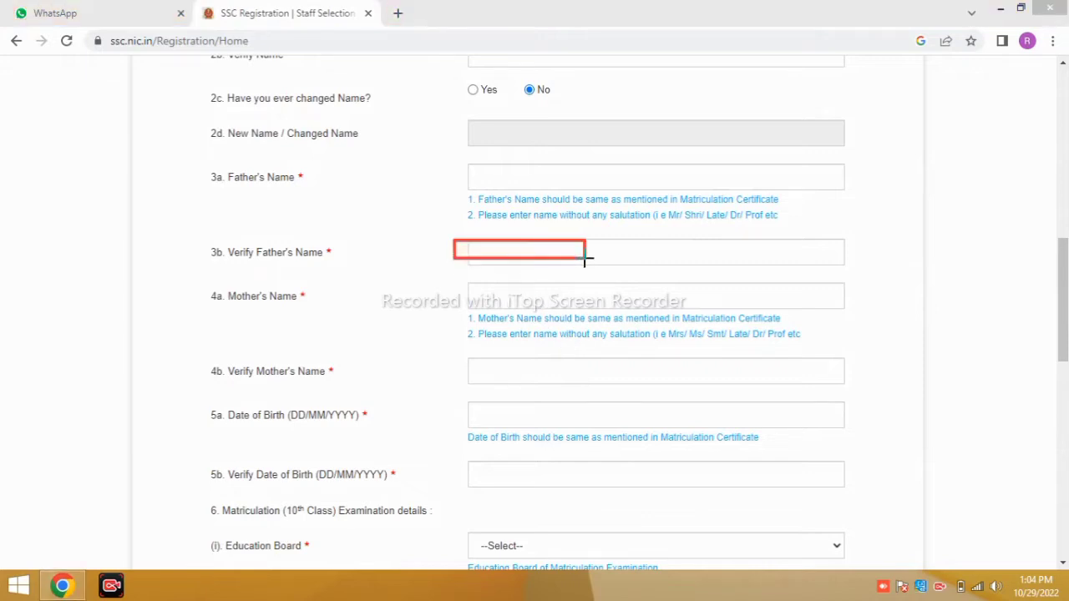
pyautogui.moveTo(463, 282); pyautogui.dragTo(535, 314)
pyautogui.moveTo(463, 350); pyautogui.dragTo(575, 388)
pyautogui.moveTo(463, 396); pyautogui.dragTo(565, 423)
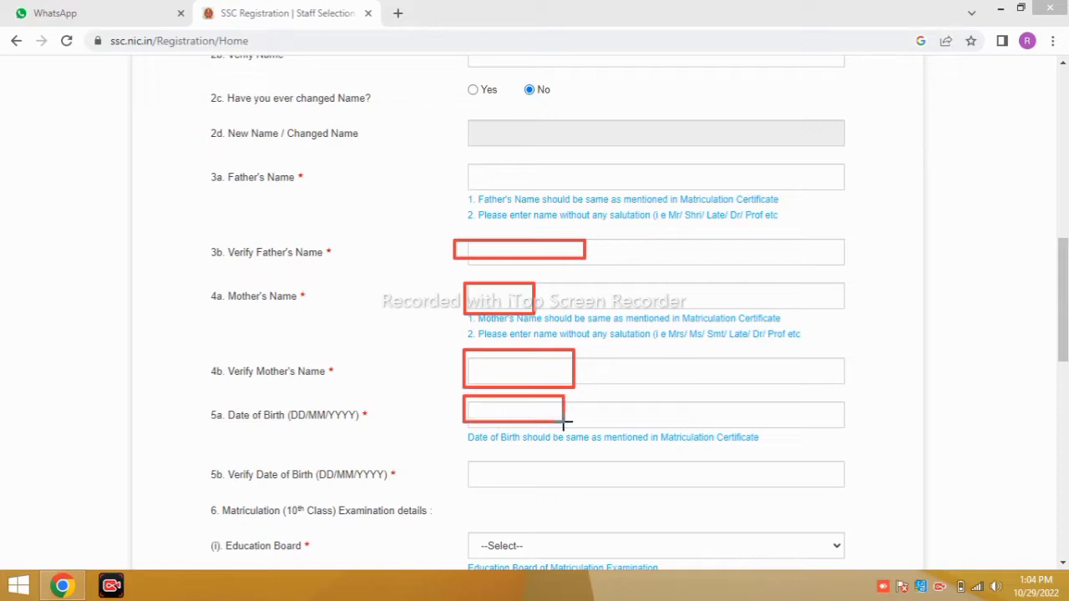
pyautogui.moveTo(468, 464); pyautogui.dragTo(549, 491)
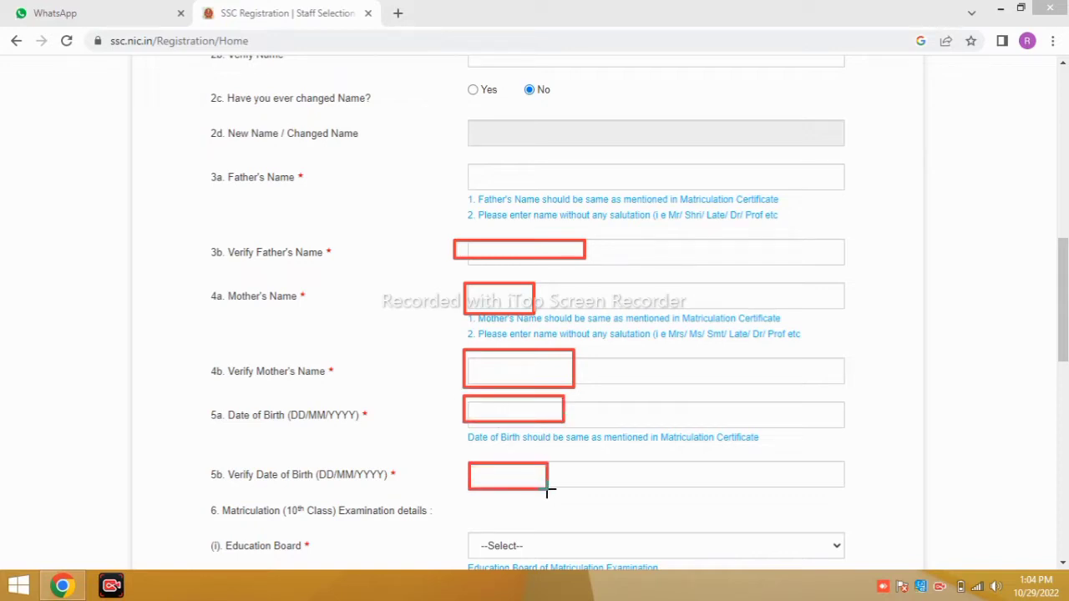
pyautogui.scroll(-5, 621, 523)
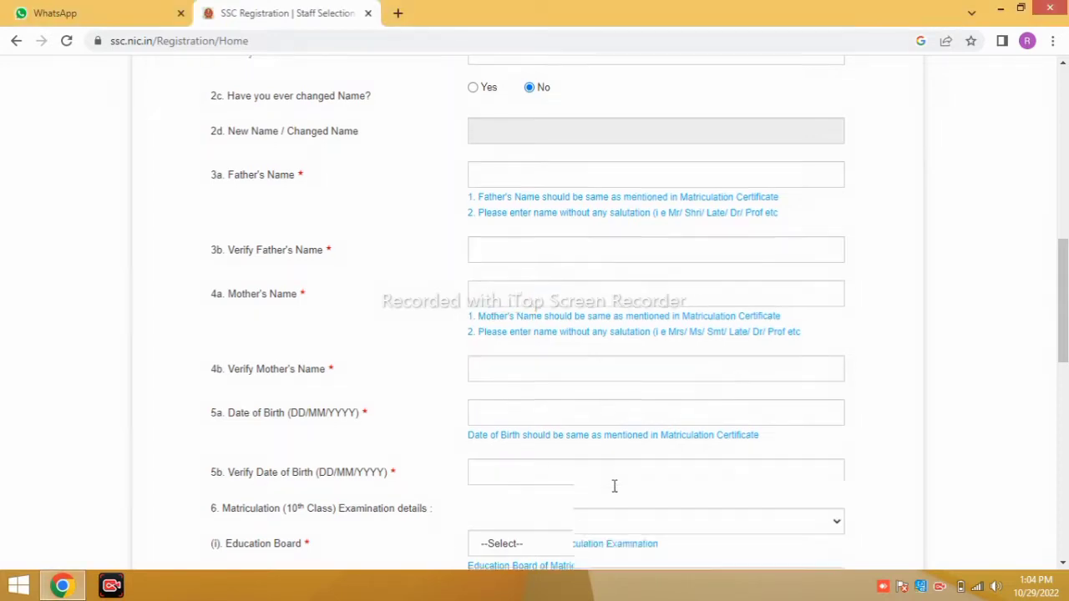
# Step: Set Education Board and Verify Education Board to Bihar School Examination Board
pyautogui.scroll(-1, 614, 477)
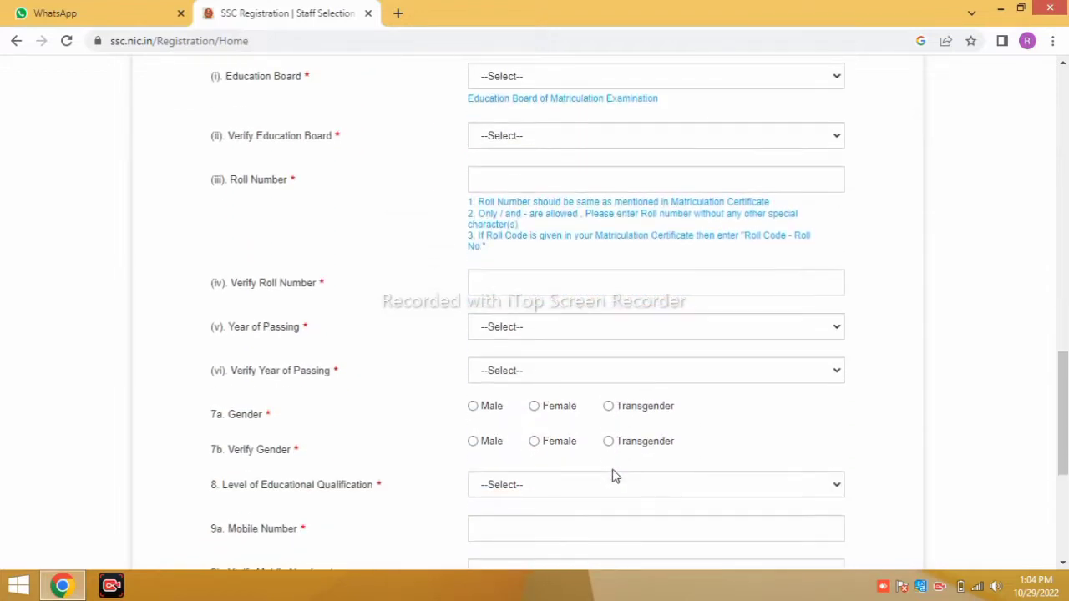
pyautogui.scroll(1, 614, 477)
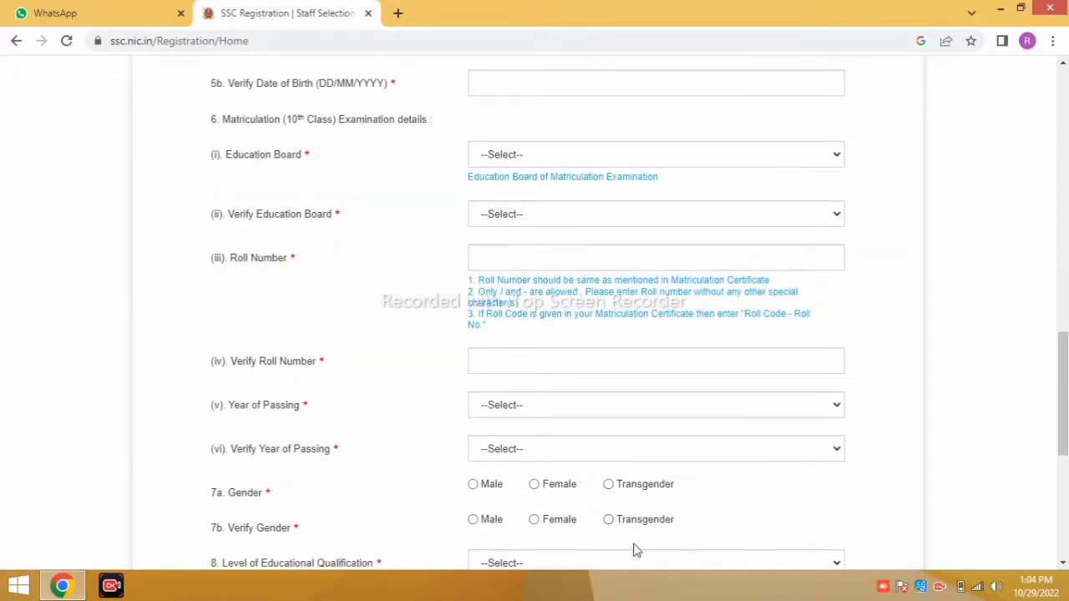
pyautogui.moveTo(190, 132); pyautogui.dragTo(320, 172)
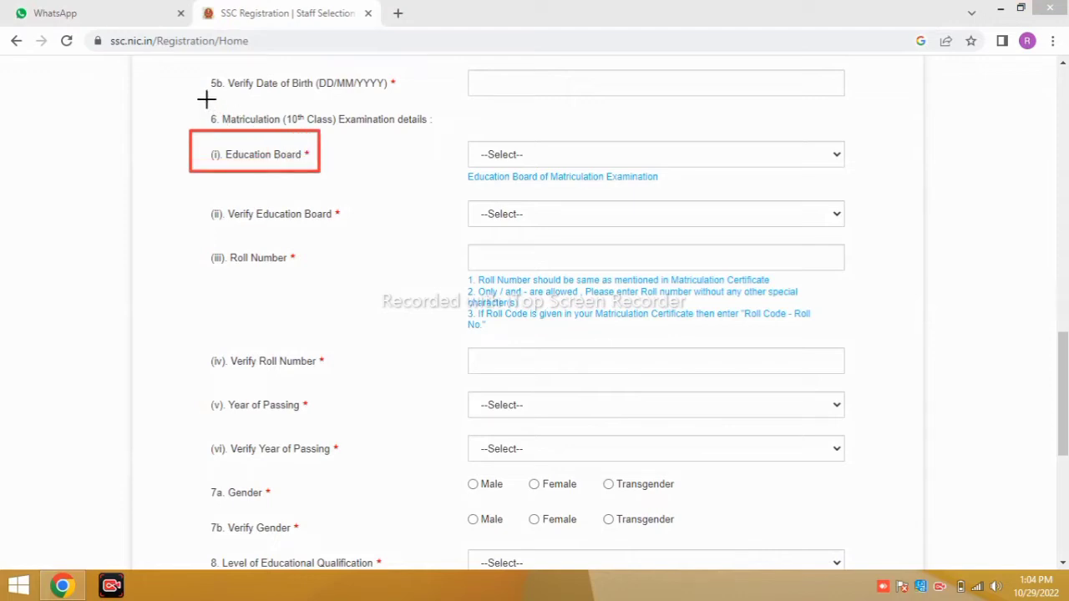
pyautogui.moveTo(194, 96); pyautogui.dragTo(436, 132)
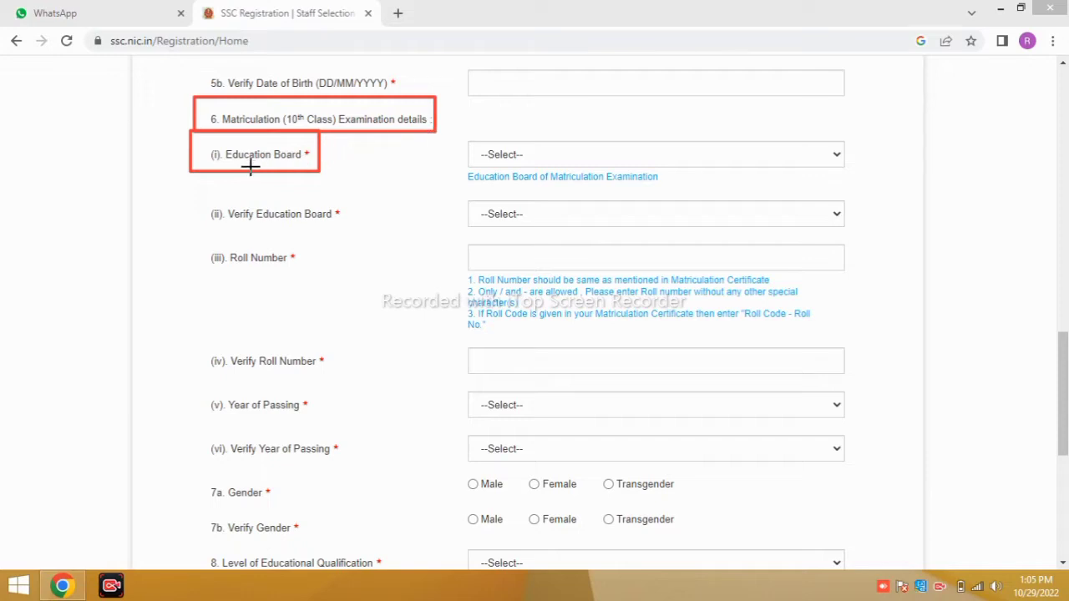
pyautogui.moveTo(460, 137)
pyautogui.mouseDown()
pyautogui.moveTo(559, 174)
pyautogui.moveTo(606, 177)
pyautogui.mouseUp()
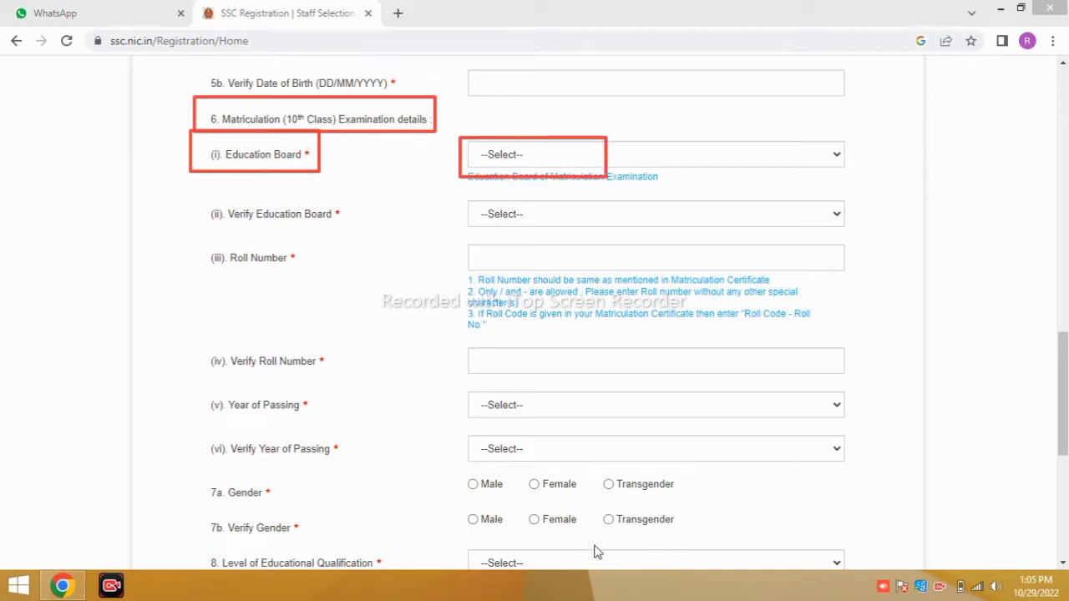
pyautogui.click(559, 155)
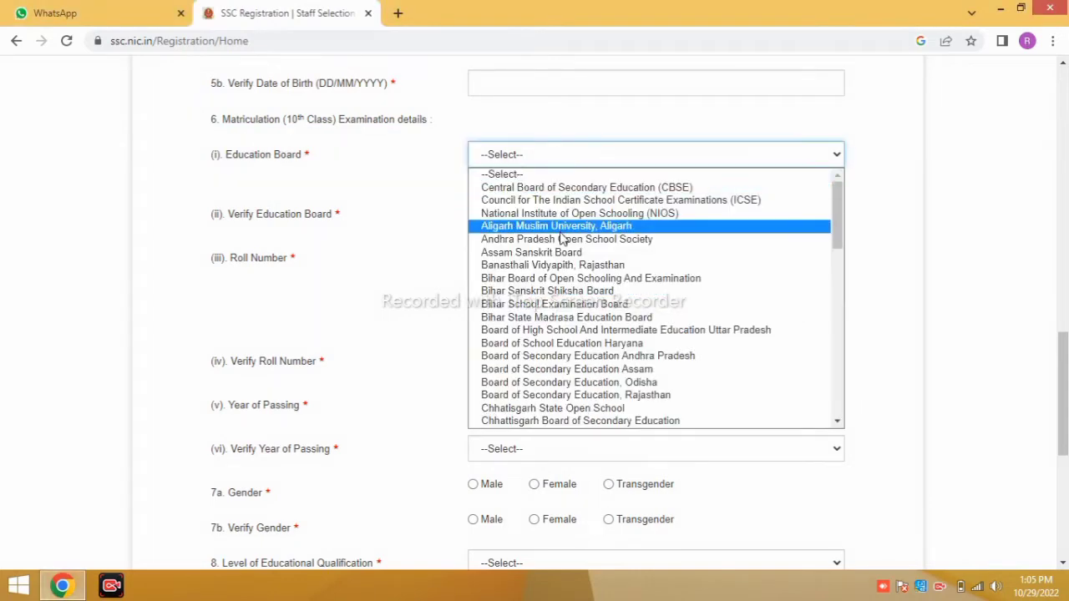
pyautogui.write('bi')
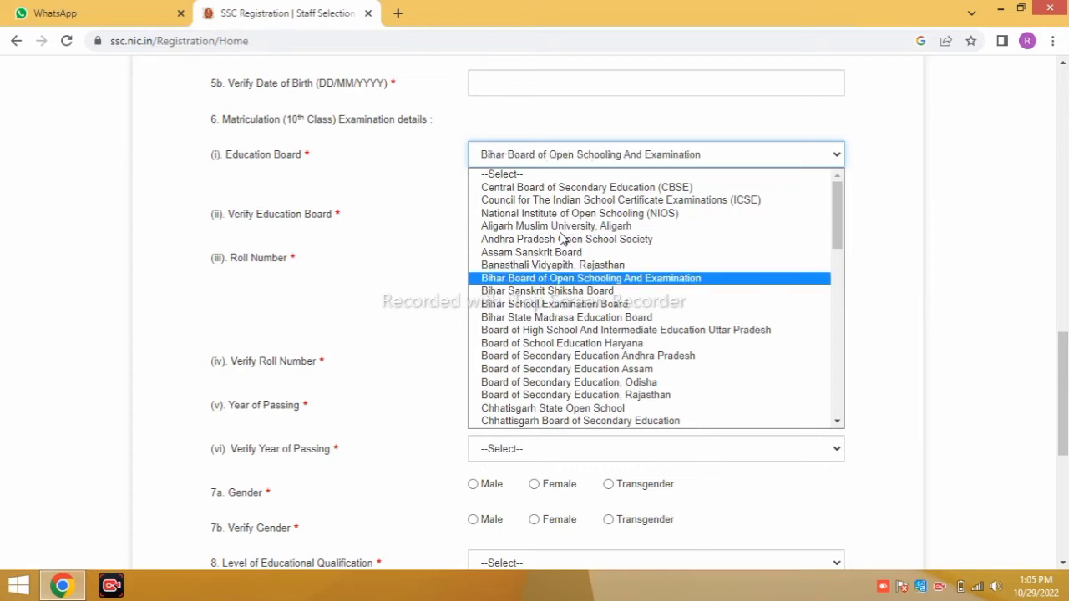
pyautogui.click(596, 305)
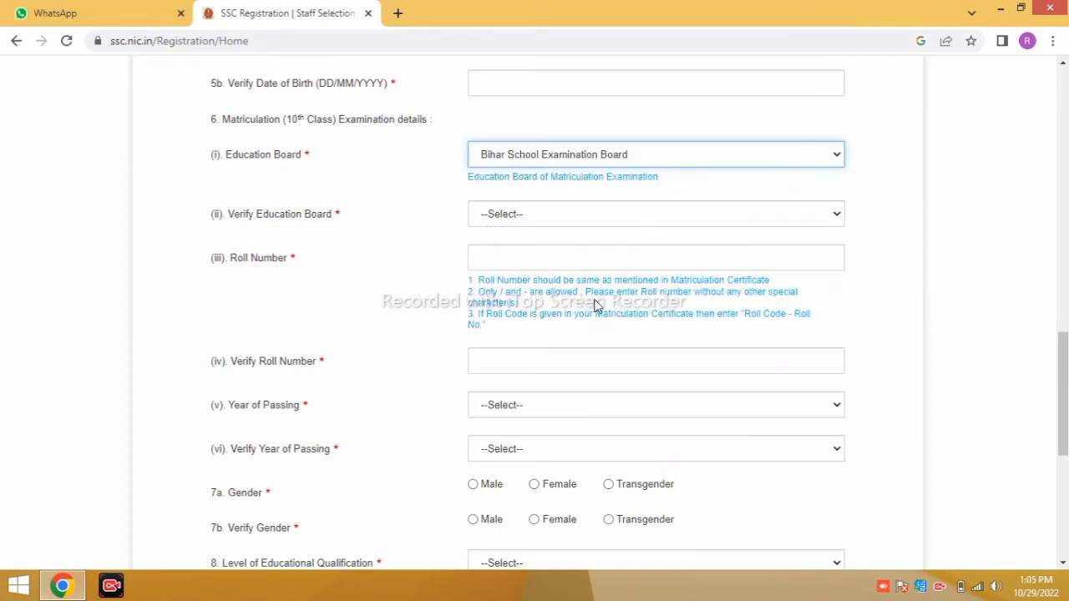
pyautogui.click(508, 222)
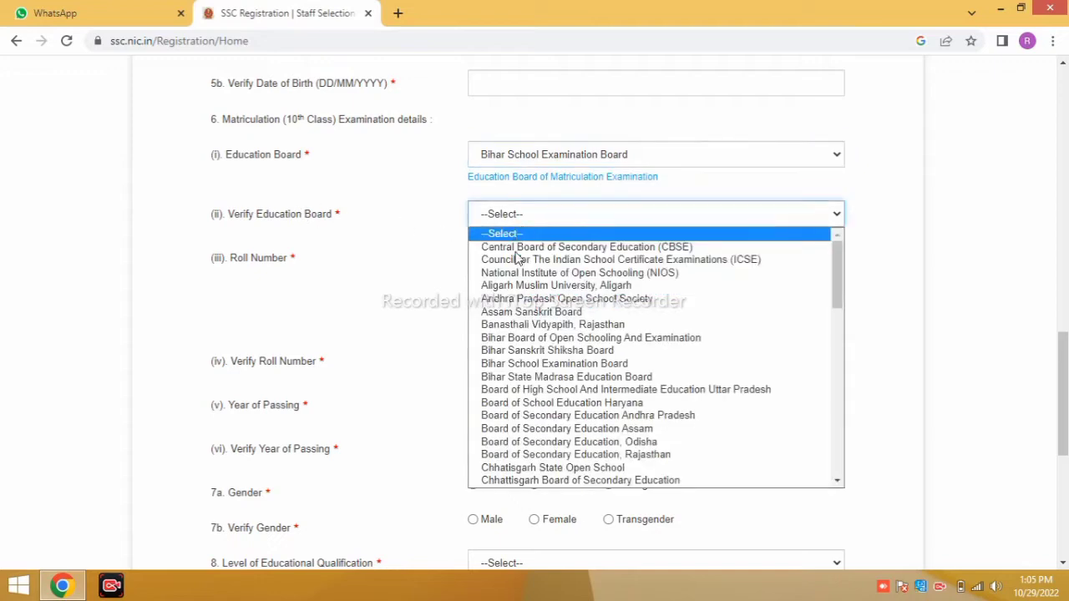
pyautogui.click(560, 364)
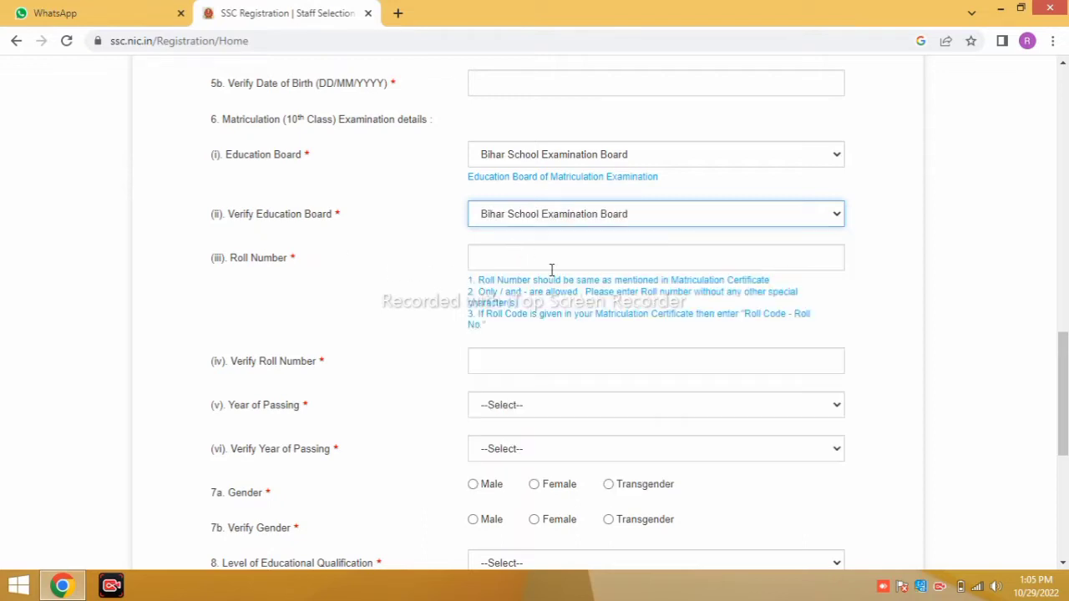
# Step: Set Gender and Verify Gender to Male, leaving the passing year unselected
pyautogui.moveTo(459, 239)
pyautogui.mouseDown()
pyautogui.moveTo(513, 267)
pyautogui.moveTo(575, 272)
pyautogui.mouseUp()
pyautogui.moveTo(465, 339); pyautogui.dragTo(597, 377)
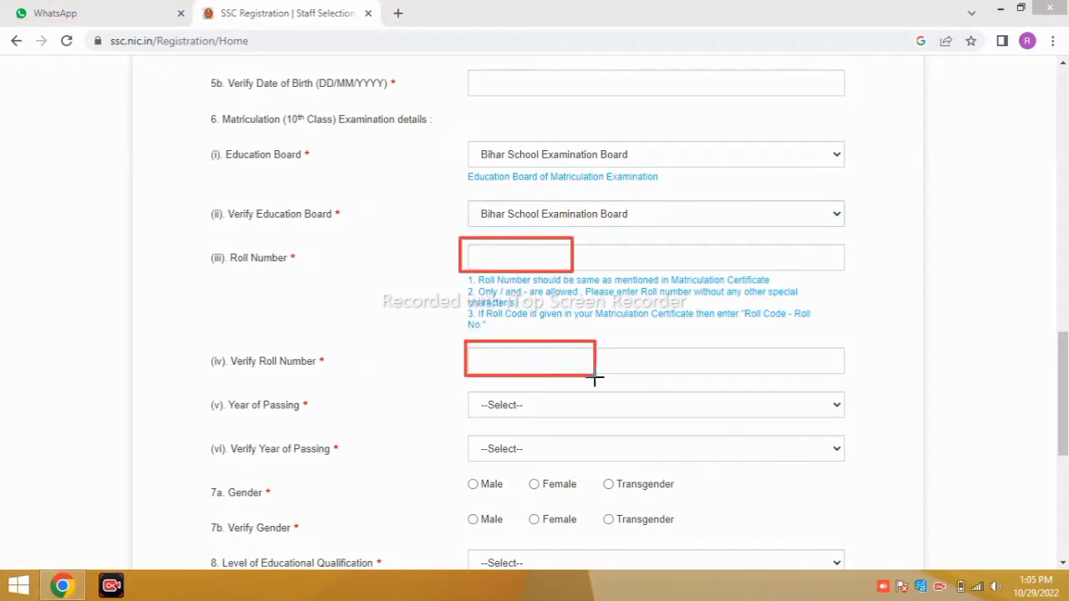
pyautogui.moveTo(458, 389); pyautogui.dragTo(560, 420)
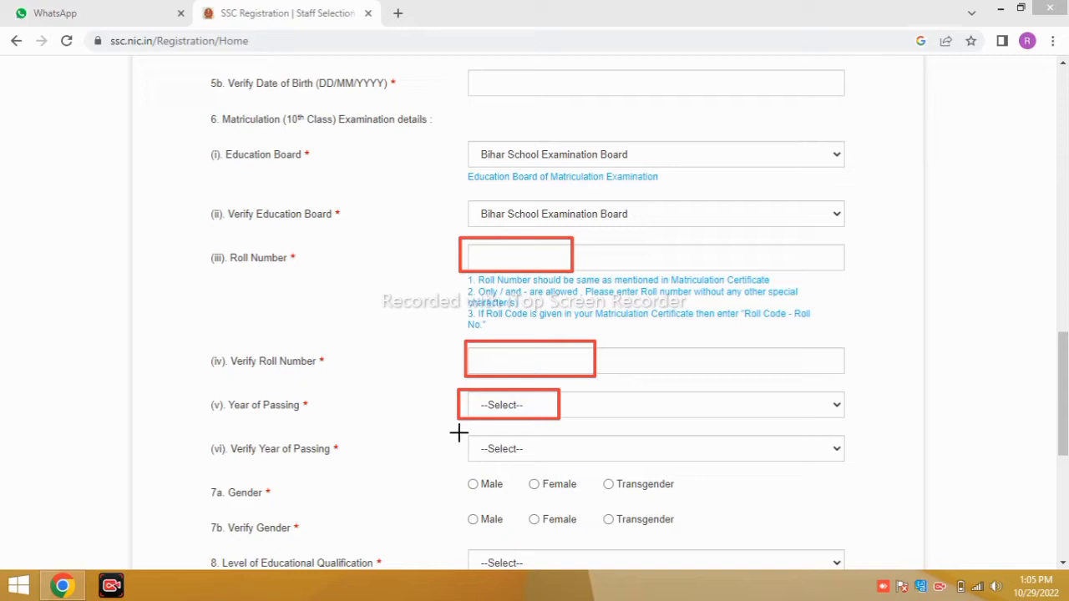
pyautogui.moveTo(459, 433); pyautogui.dragTo(555, 465)
pyautogui.click(592, 551)
pyautogui.click(569, 409)
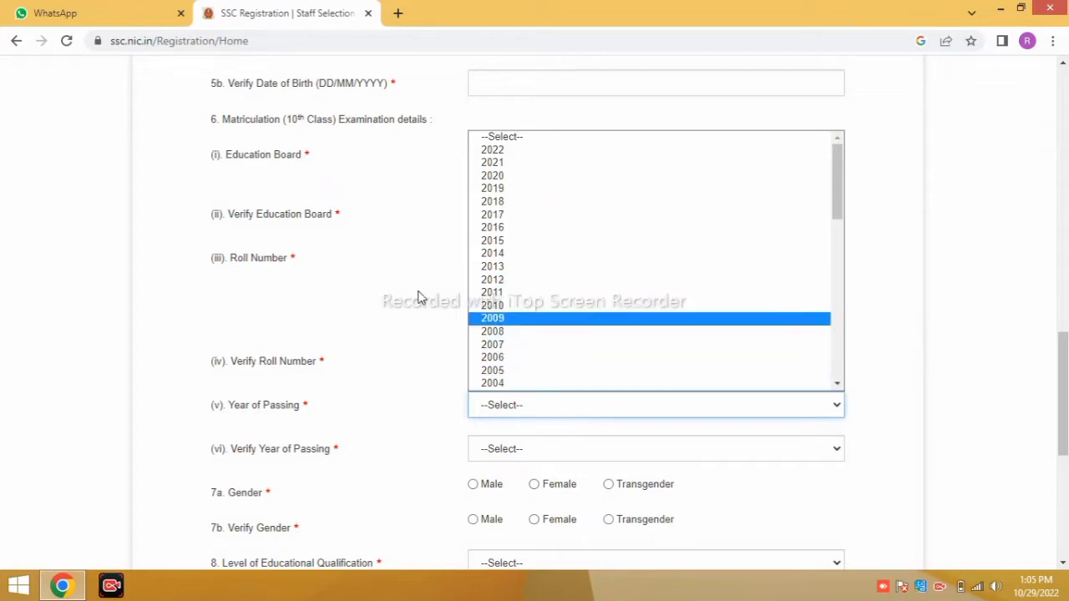
pyautogui.press('Up')
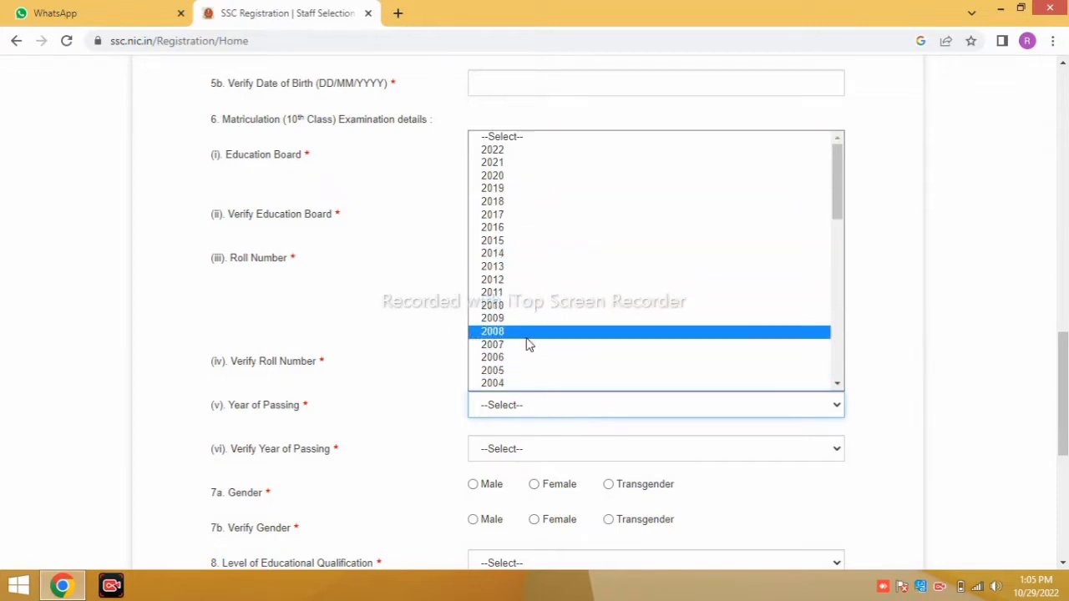
pyautogui.click(419, 351)
pyautogui.scroll(-2, 488, 321)
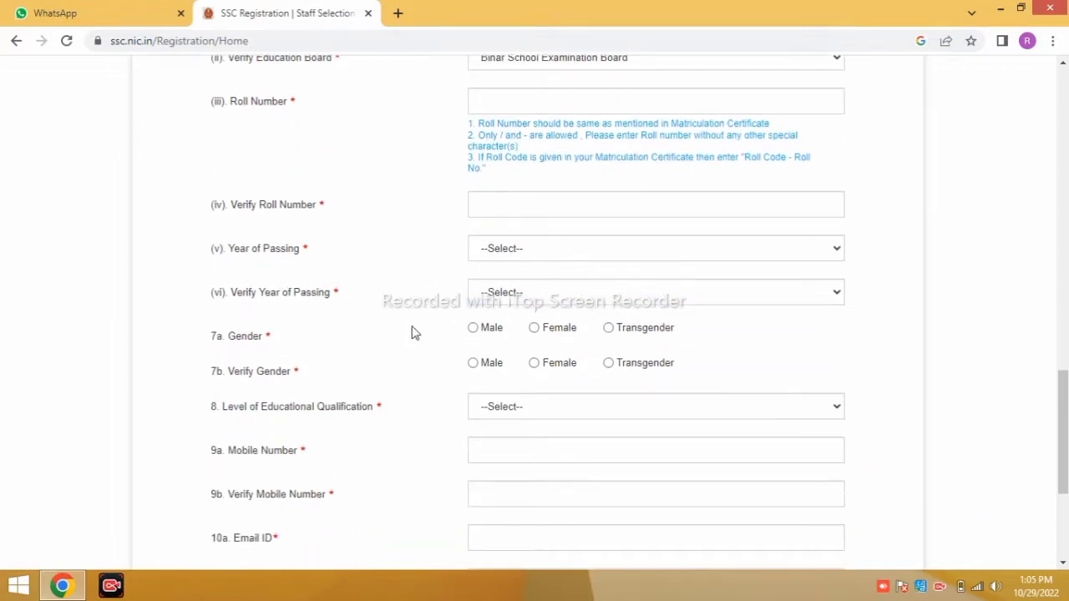
pyautogui.click(473, 329)
pyautogui.click(472, 364)
# Step: Choose Matriculation (10th) as the educational qualification
pyautogui.scroll(-1, 419, 367)
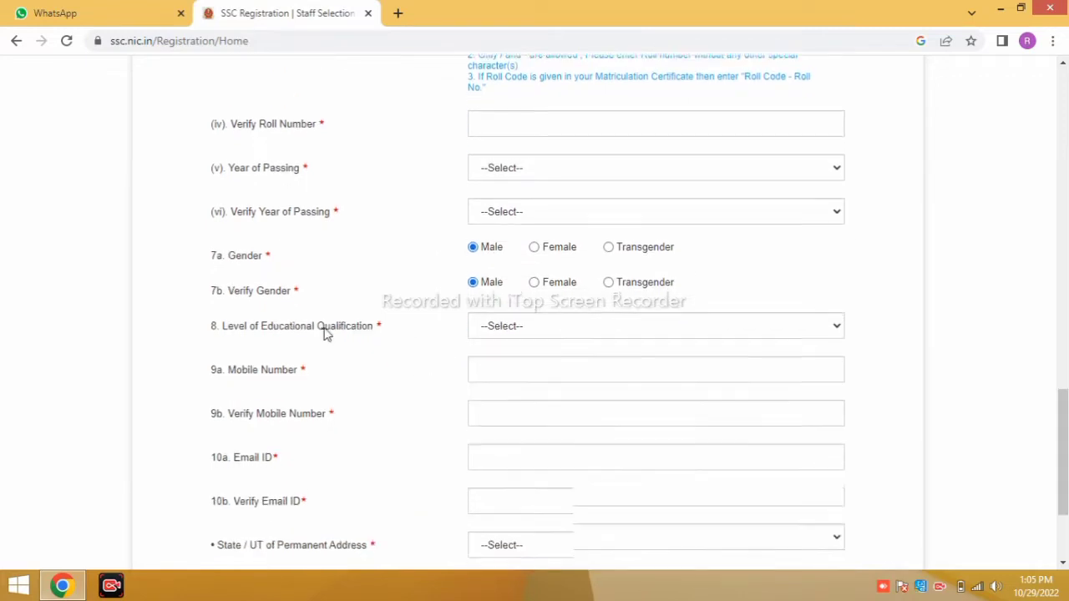
pyautogui.scroll(-1, 327, 332)
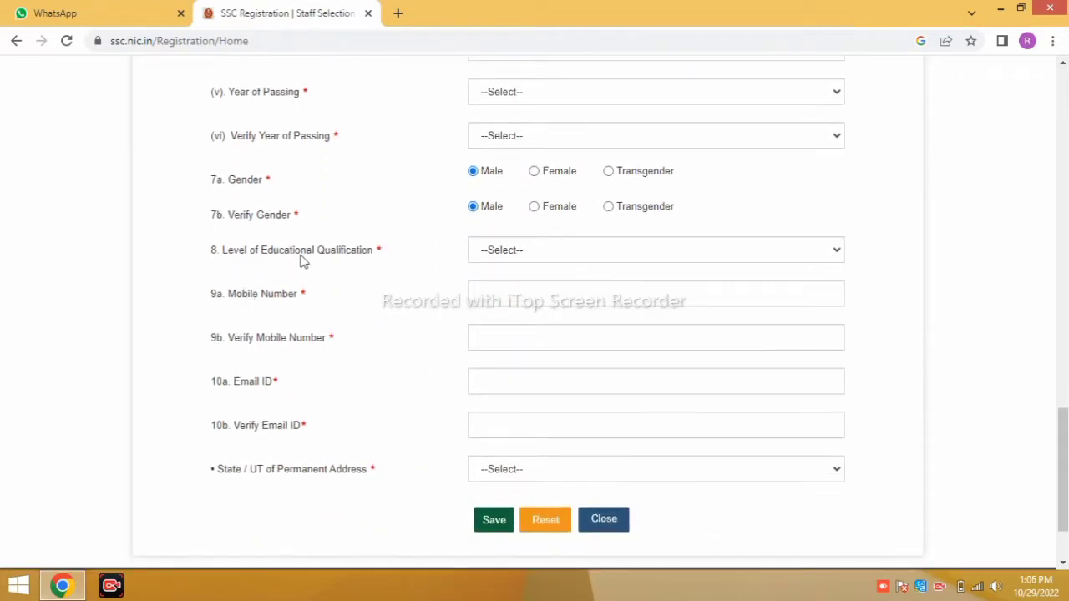
pyautogui.click(509, 255)
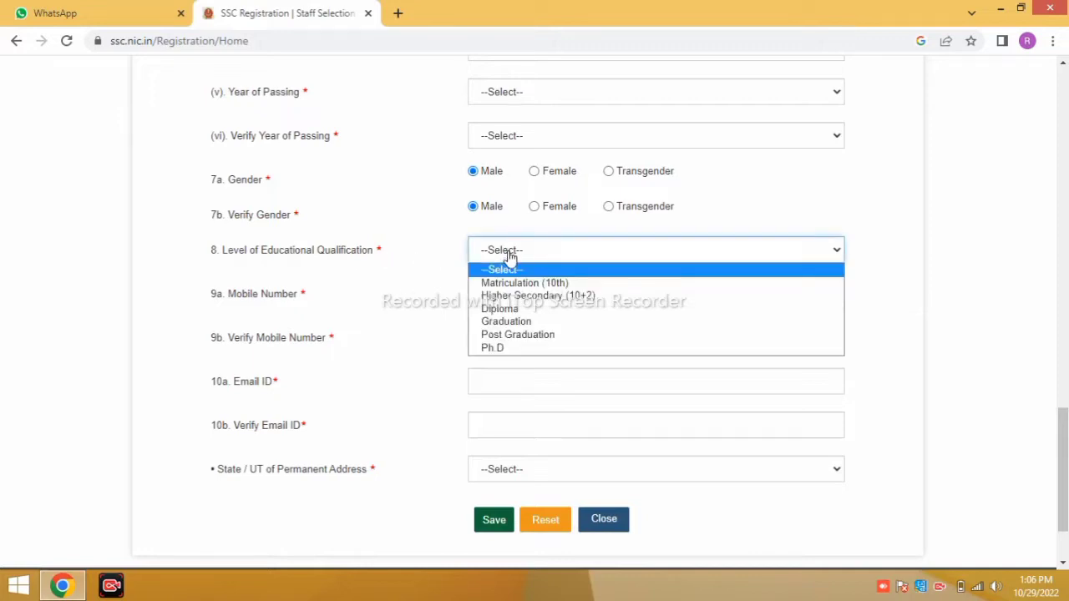
pyautogui.click(542, 284)
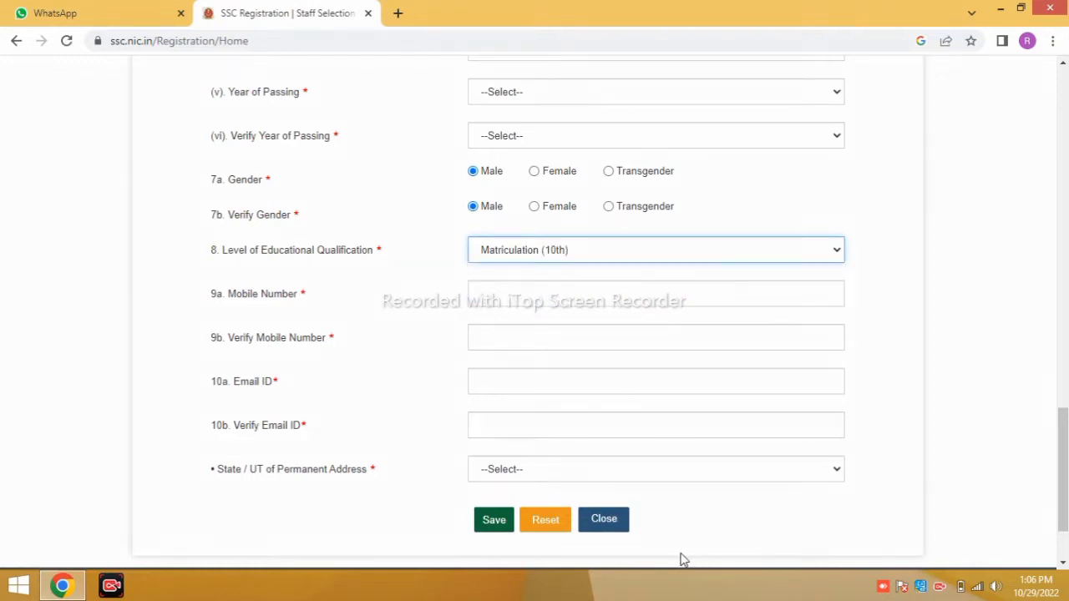
pyautogui.moveTo(468, 274)
pyautogui.mouseDown()
pyautogui.moveTo(554, 306)
pyautogui.moveTo(630, 311)
pyautogui.mouseUp()
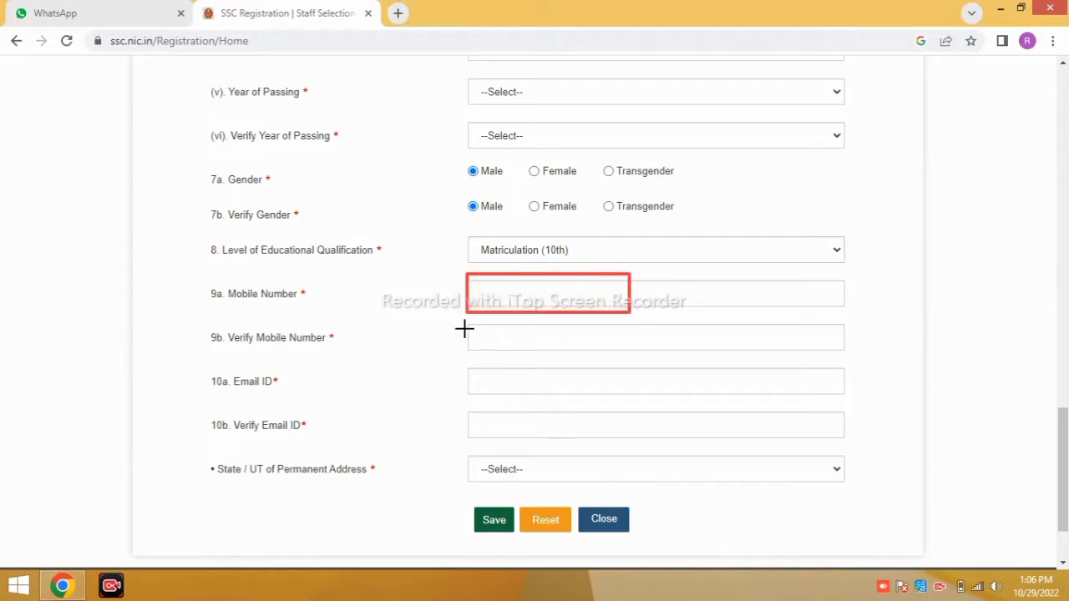
pyautogui.moveTo(464, 329); pyautogui.dragTo(612, 357)
pyautogui.moveTo(469, 368); pyautogui.dragTo(637, 389)
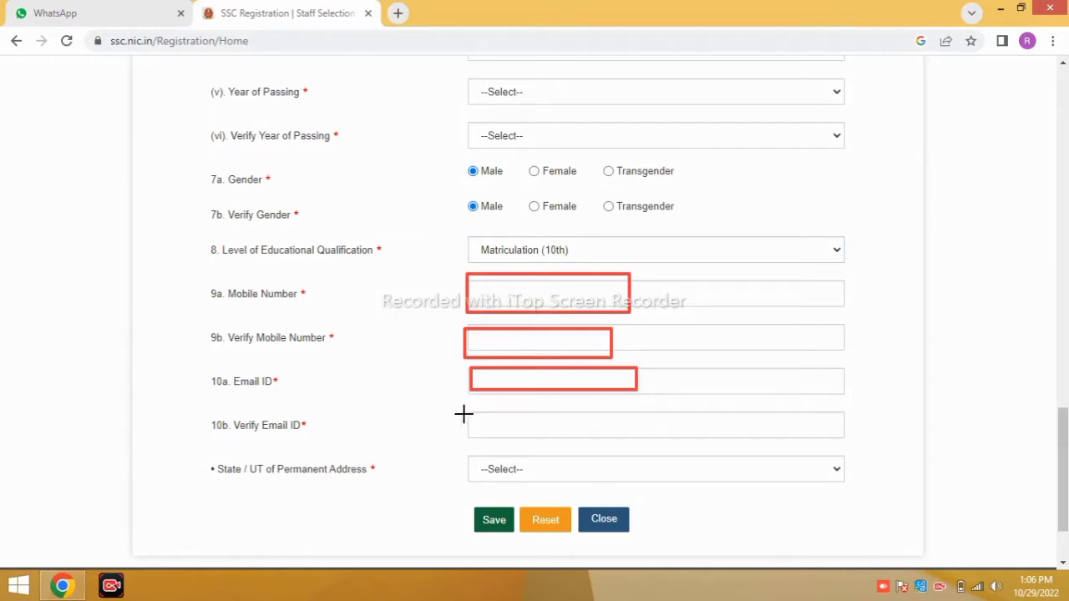
pyautogui.moveTo(462, 415)
pyautogui.mouseDown()
pyautogui.moveTo(554, 445)
pyautogui.moveTo(629, 432)
pyautogui.mouseUp()
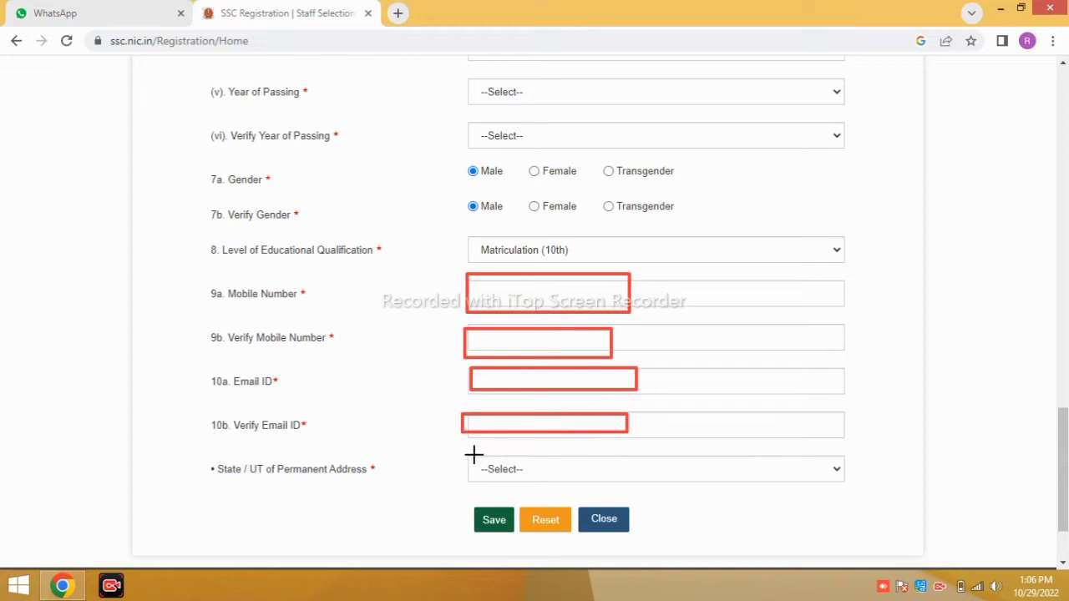
pyautogui.moveTo(472, 454); pyautogui.dragTo(666, 486)
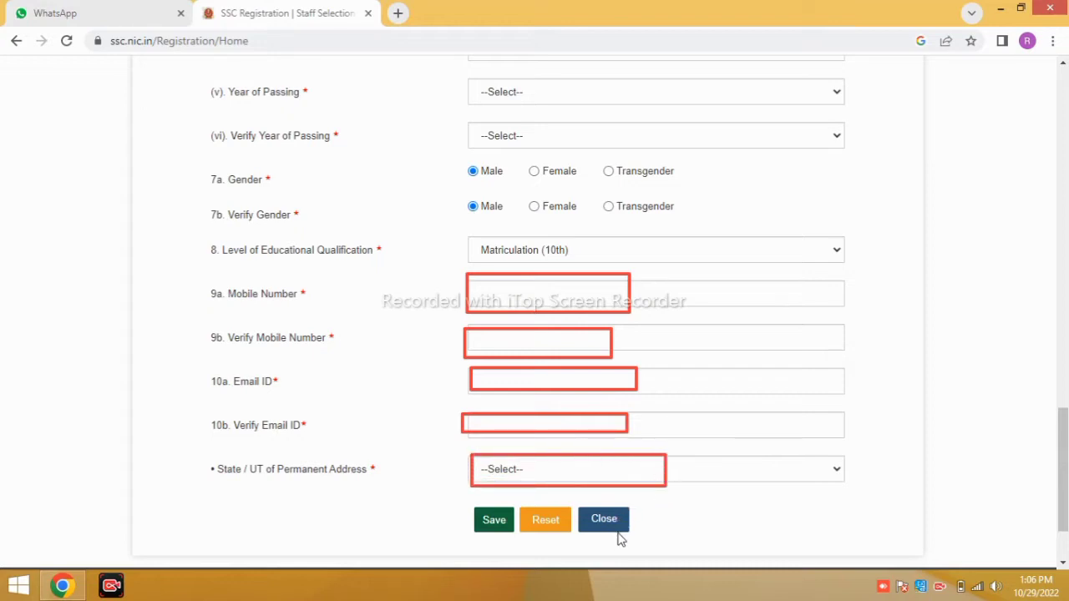
pyautogui.moveTo(473, 505); pyautogui.dragTo(508, 535)
pyautogui.press('Escape')
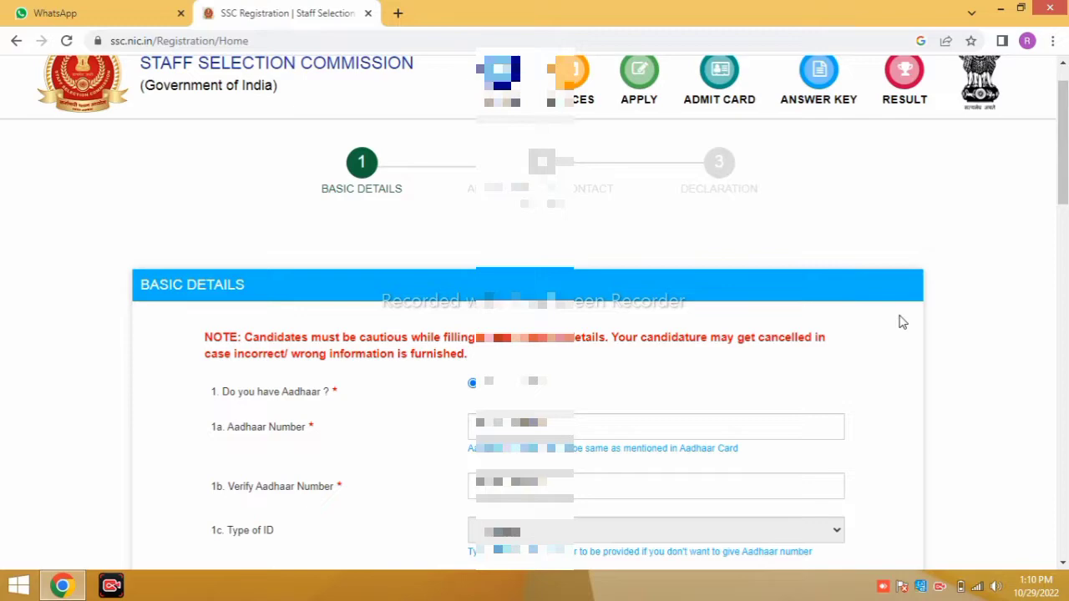
# Step: Pick the permanent-address State/UT and Save to bring up the contact-details confirmation
pyautogui.scroll(-3, 847, 317)
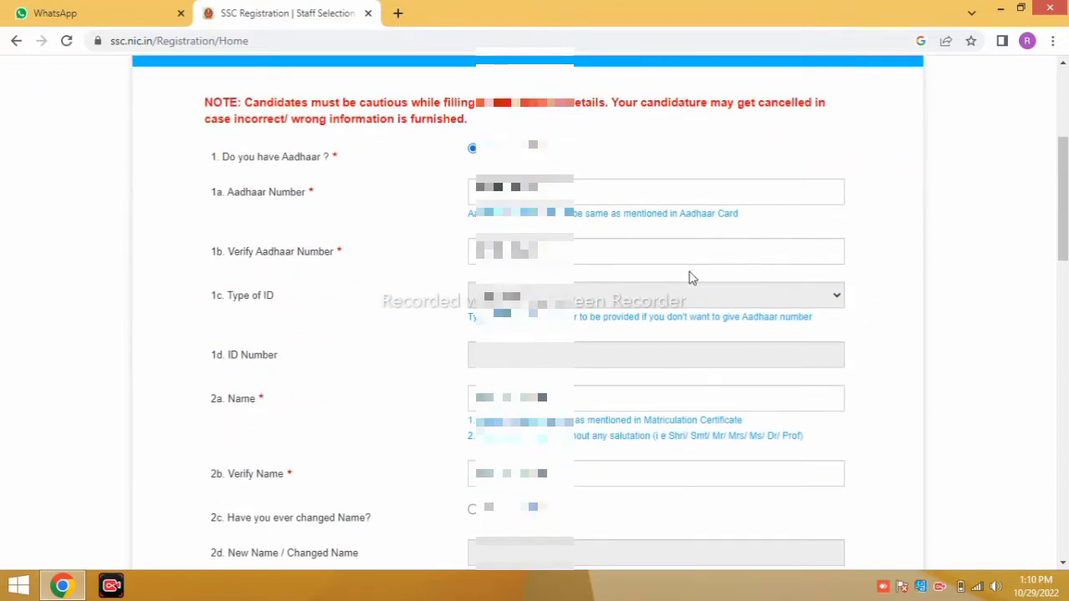
pyautogui.scroll(-1, 600, 320)
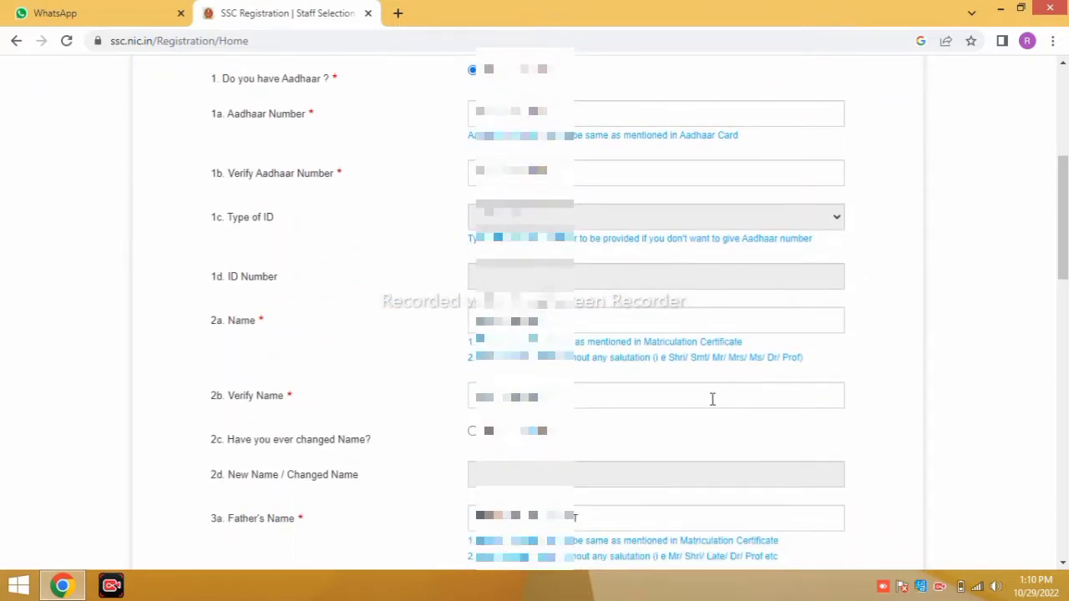
pyautogui.scroll(-3, 711, 398)
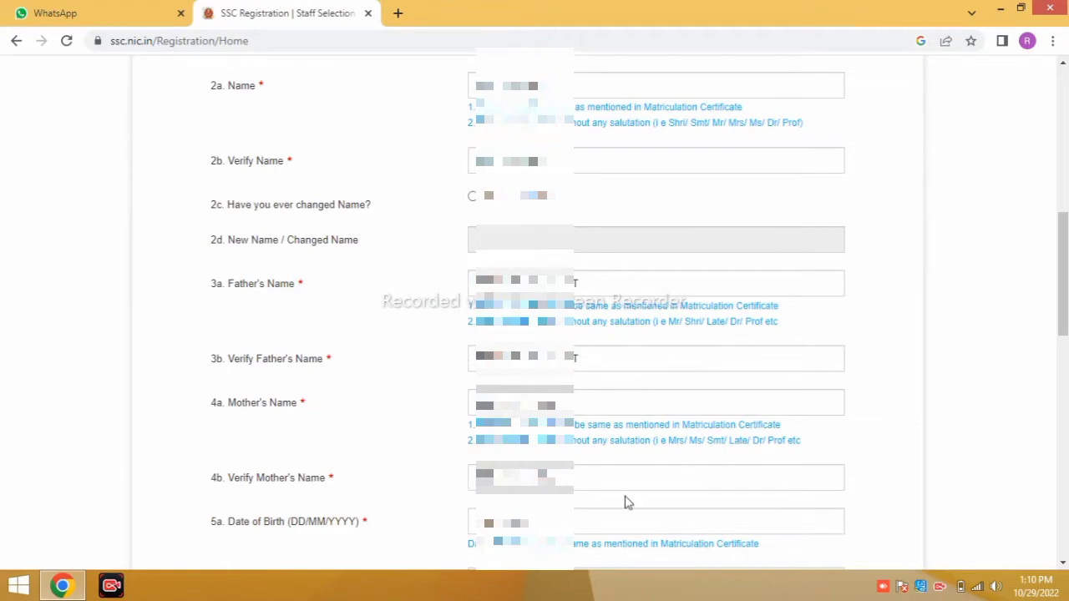
pyautogui.scroll(-2, 626, 501)
pyautogui.scroll(-3, 603, 449)
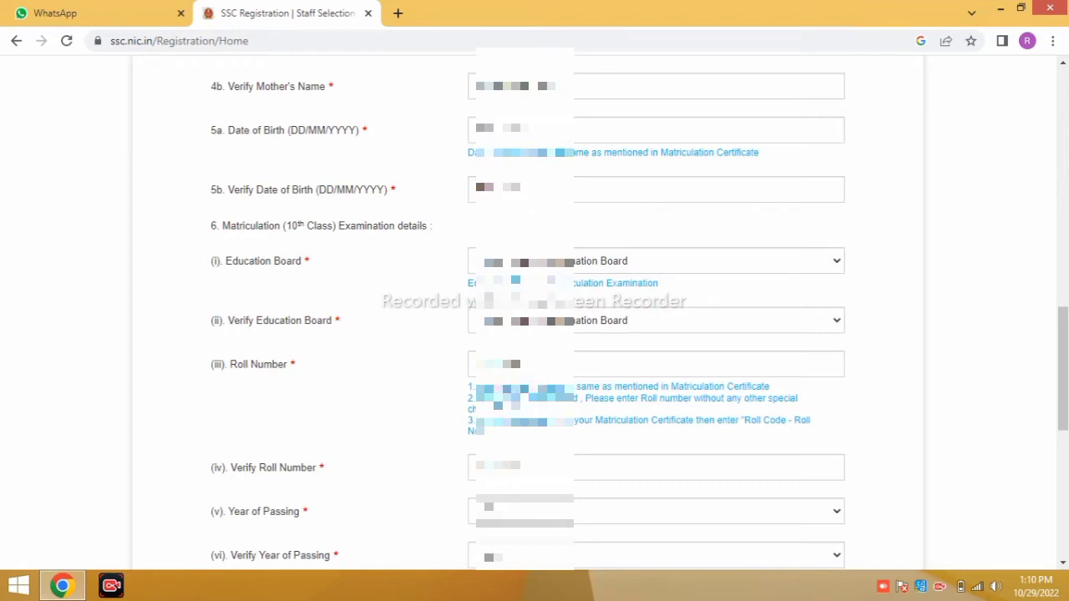
pyautogui.scroll(-1, 535, 334)
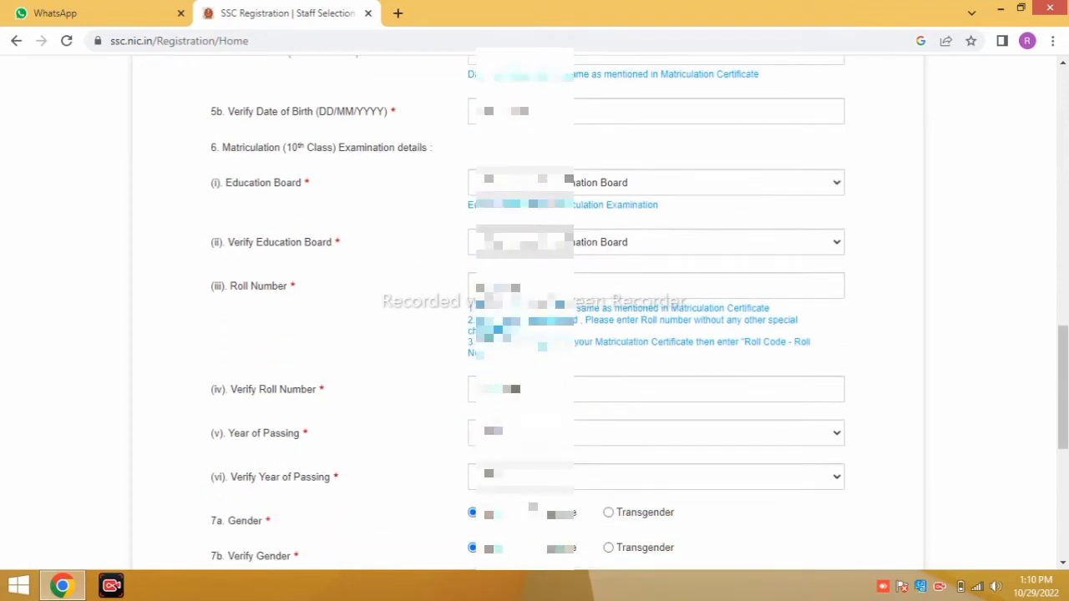
pyautogui.scroll(-3, 535, 430)
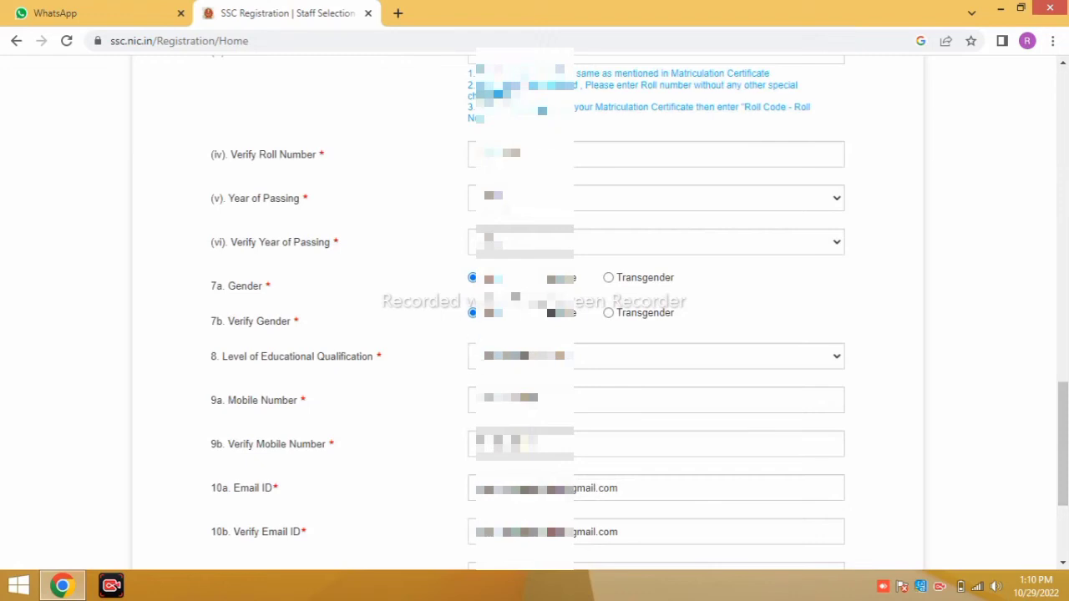
pyautogui.scroll(-2, 535, 334)
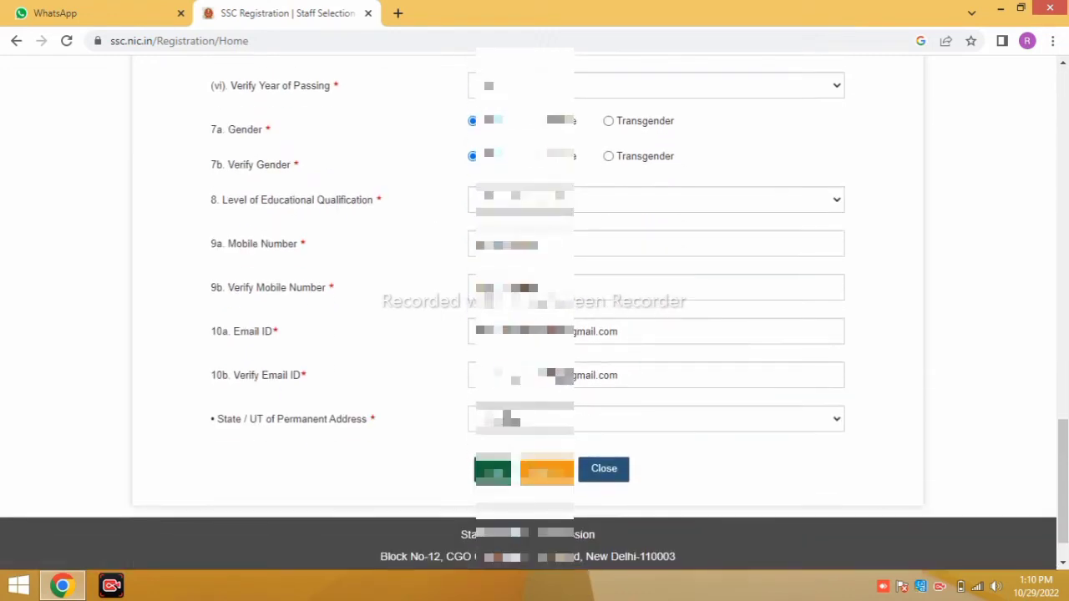
pyautogui.click(536, 420)
pyautogui.click(535, 421)
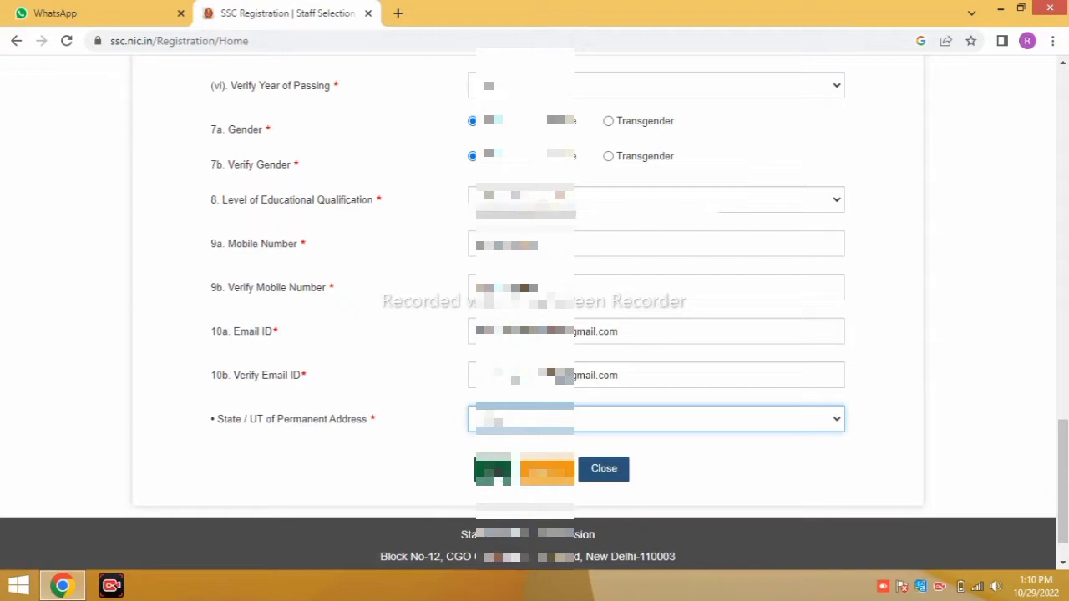
pyautogui.click(493, 470)
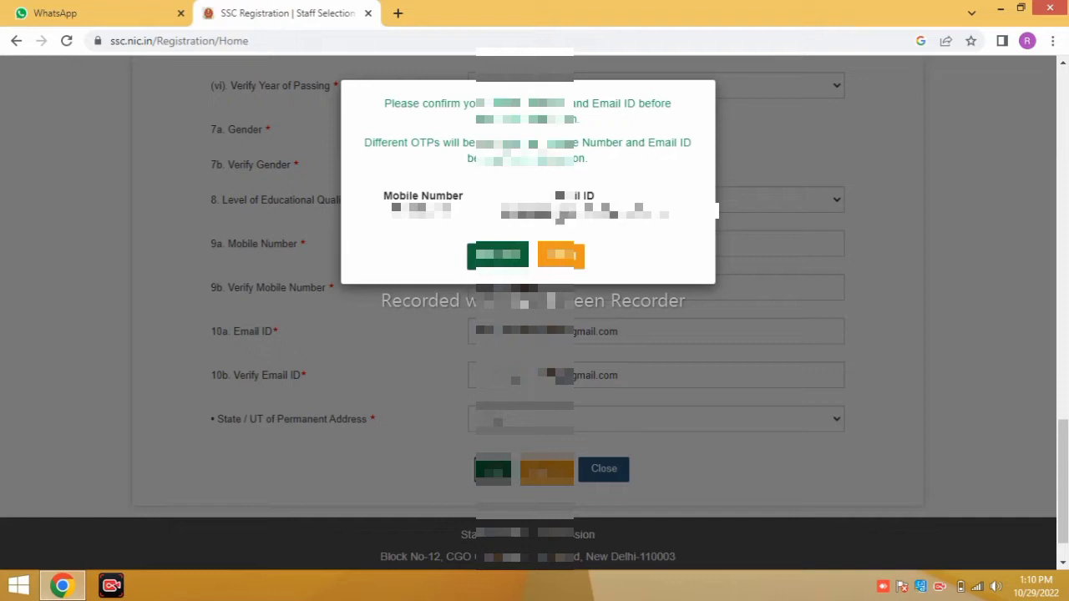
# Step: Confirm the mobile number and email ID, then close the Basic Details saved notice
pyautogui.click(498, 255)
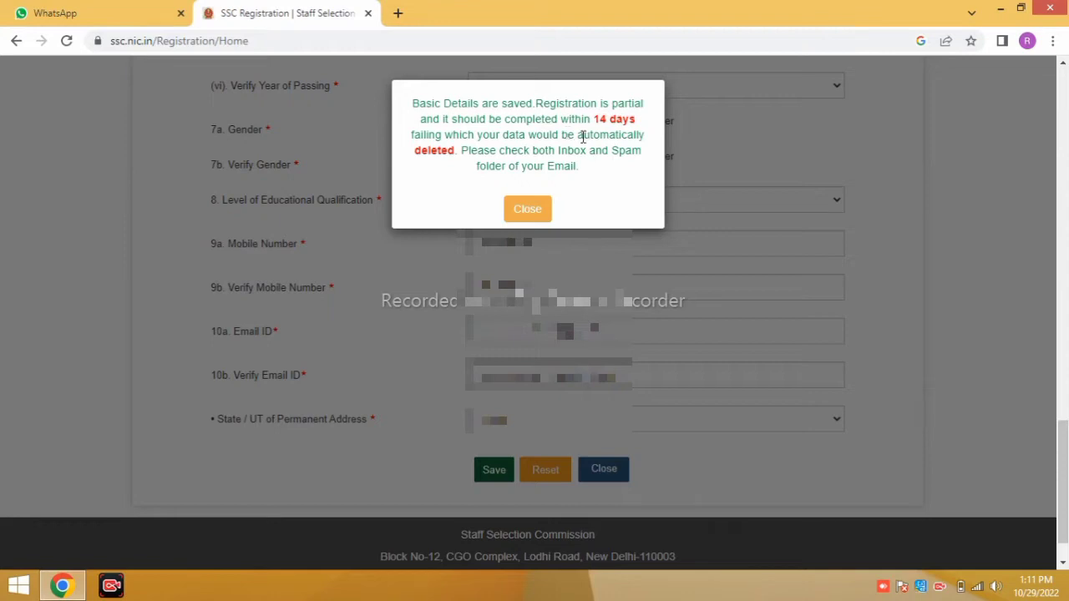
pyautogui.click(539, 210)
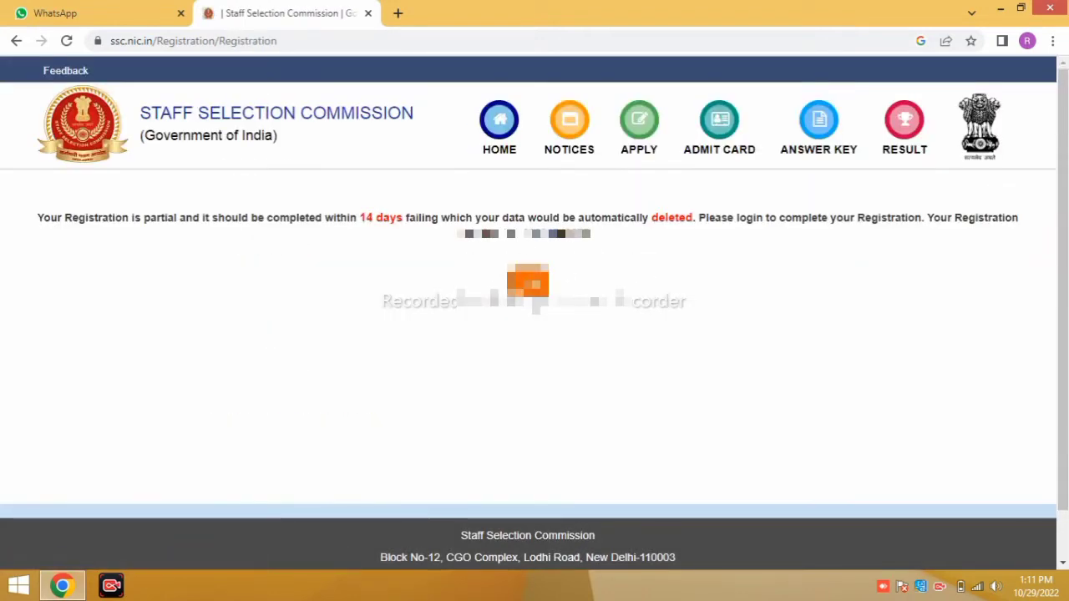
# Step: Copy the newly issued registration number and continue to the SSC home page
pyautogui.moveTo(525, 236); pyautogui.dragTo(603, 241)
pyautogui.click(590, 237)
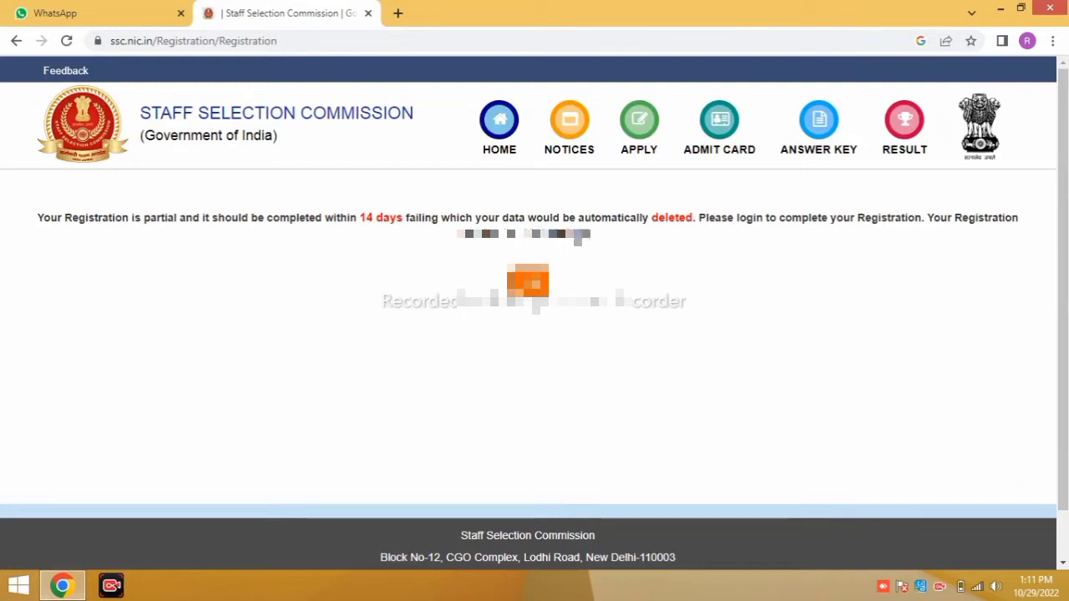
pyautogui.doubleClick(578, 235)
pyautogui.rightClick(577, 235)
pyautogui.click(609, 243)
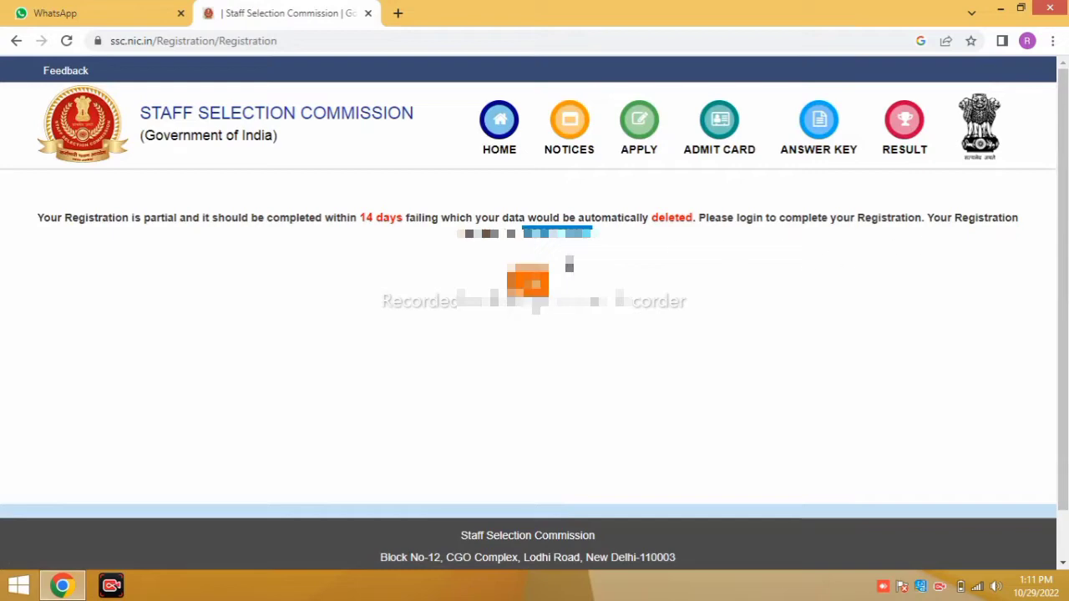
pyautogui.click(533, 284)
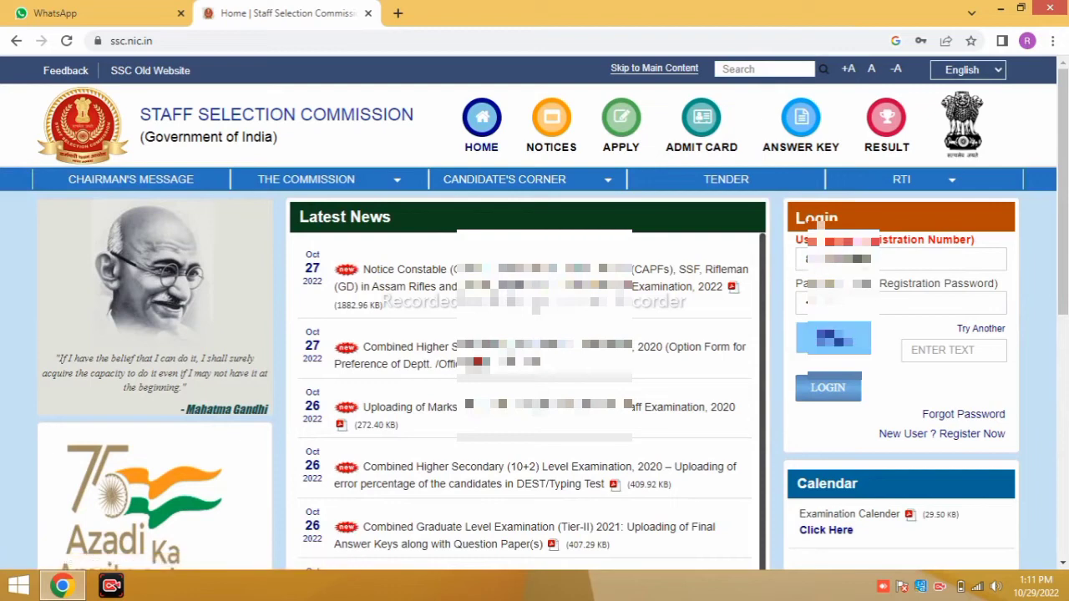
# Step: Log in with the saved registration number, password and the captcha text
pyautogui.moveTo(889, 265); pyautogui.dragTo(777, 257)
pyautogui.press('BackSpace')
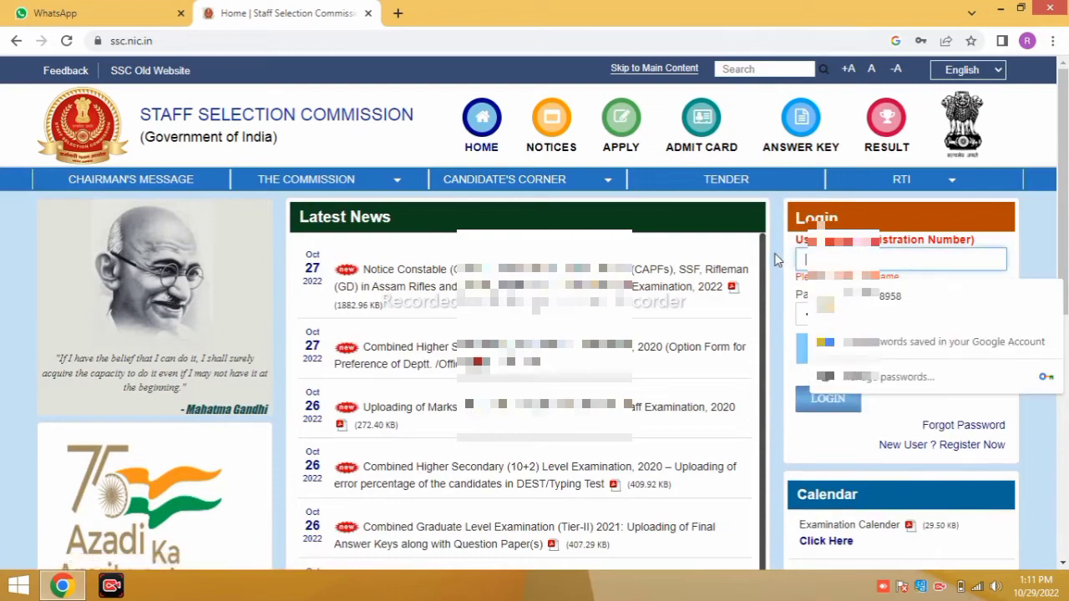
pyautogui.press('Down')
pyautogui.press('Return')
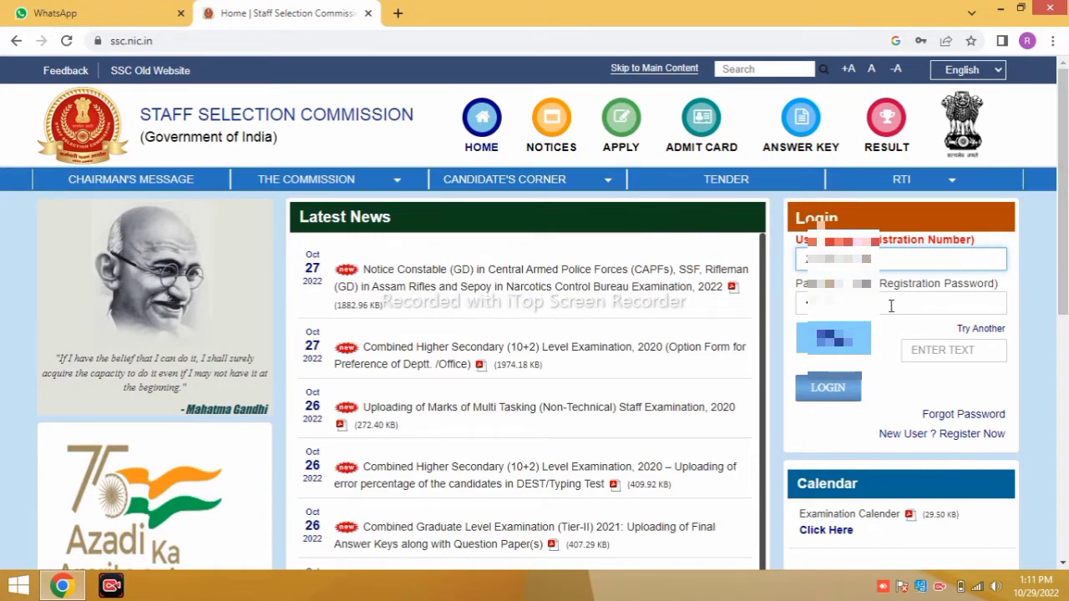
pyautogui.moveTo(890, 304); pyautogui.dragTo(738, 291)
pyautogui.press('BackSpace')
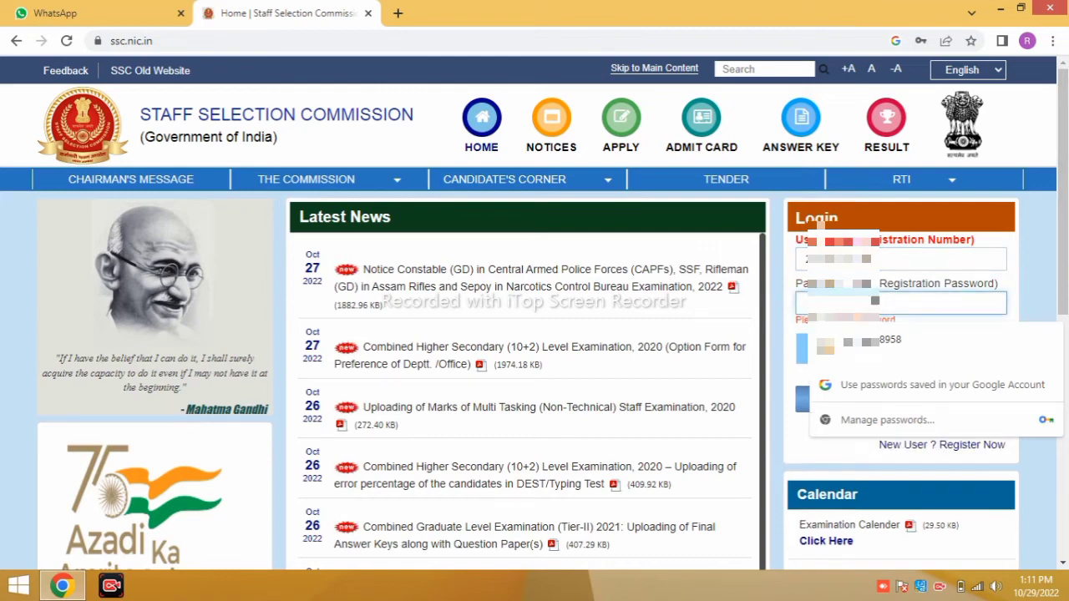
pyautogui.click(787, 328)
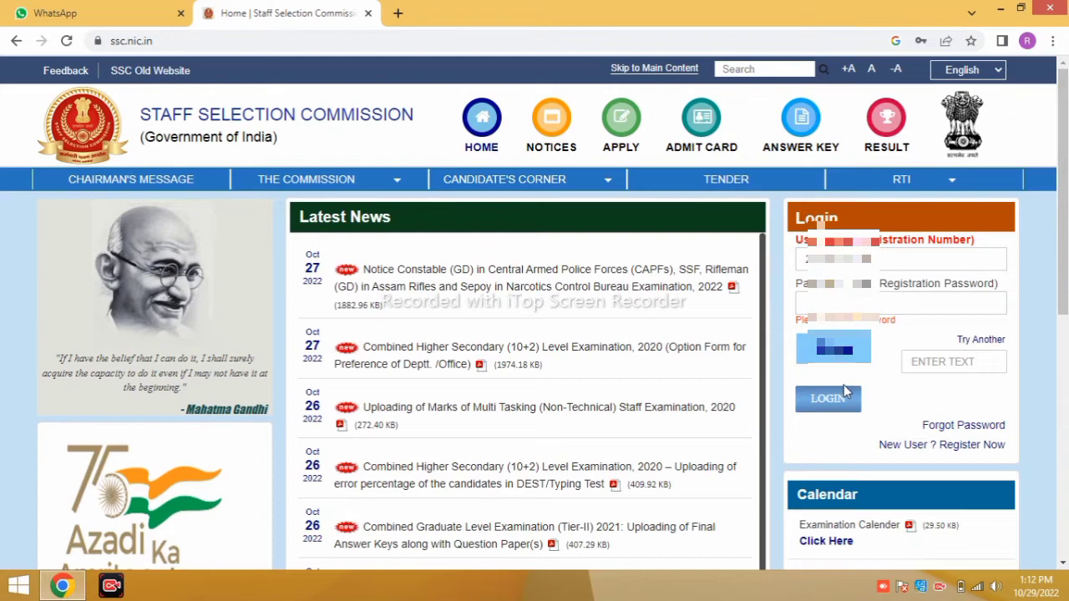
pyautogui.click(952, 361)
pyautogui.write('RtSyv')
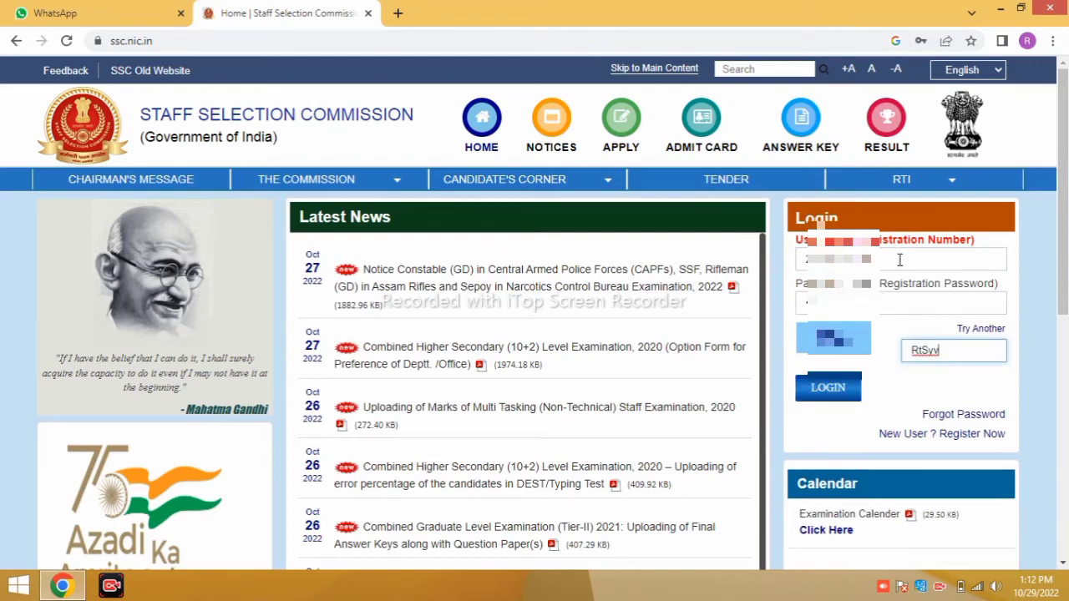
pyautogui.click(807, 259)
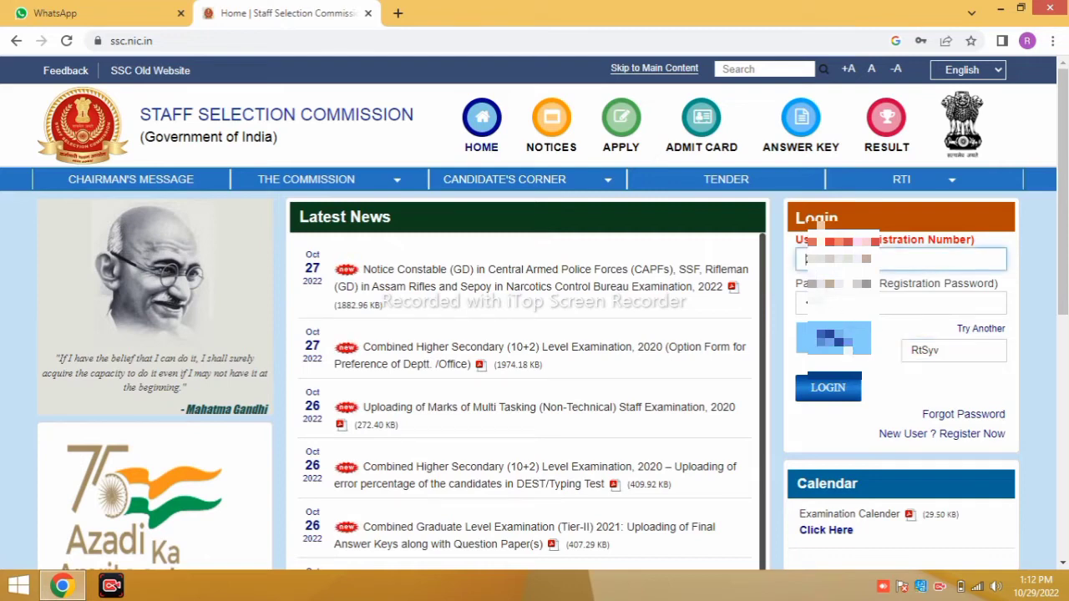
pyautogui.click(828, 389)
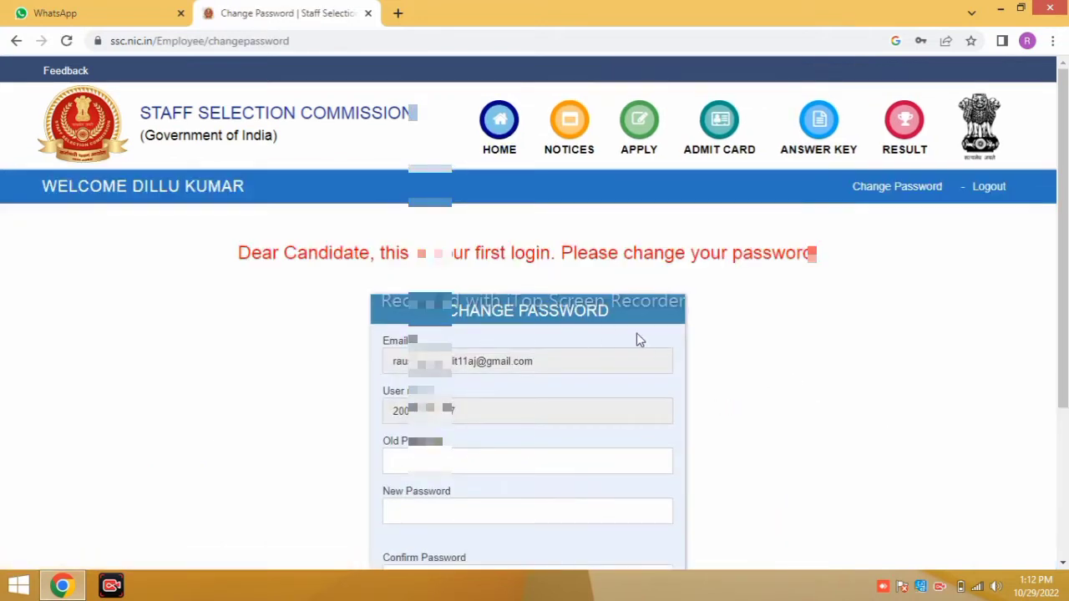
# Step: Replace the old password with a new one, decline browser saving, and close the success message
pyautogui.scroll(-3, 664, 340)
pyautogui.scroll(2, 664, 340)
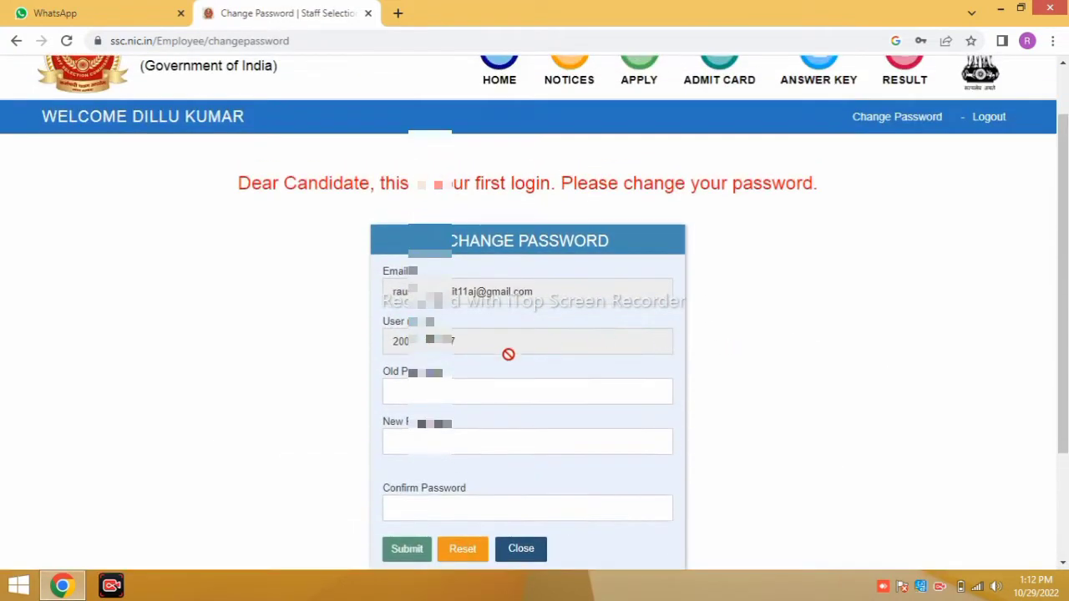
pyautogui.click(476, 390)
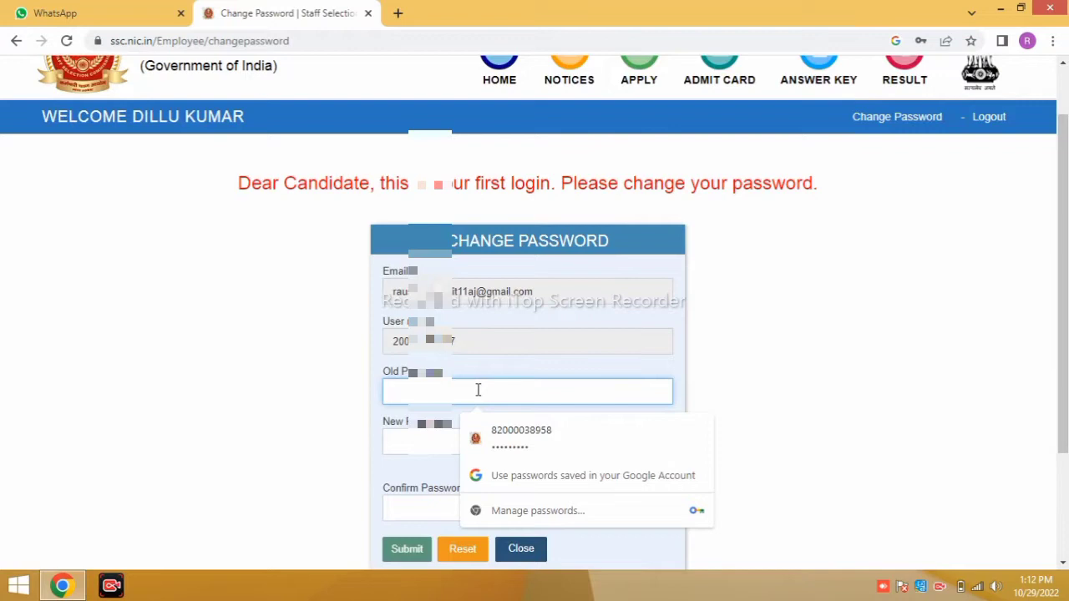
pyautogui.write('••')
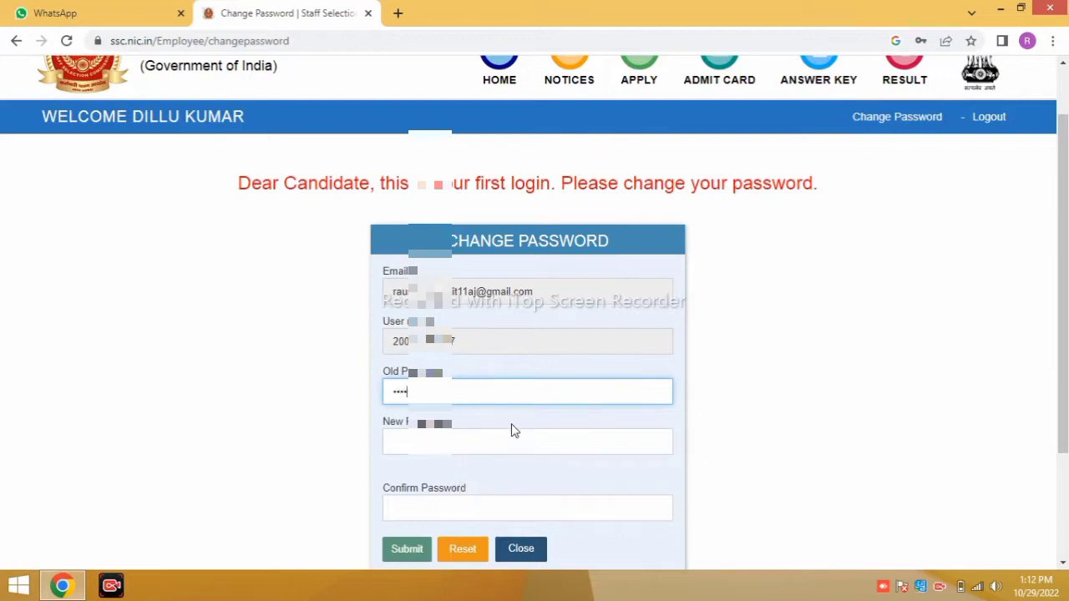
pyautogui.scroll(-1, 510, 429)
pyautogui.click(447, 369)
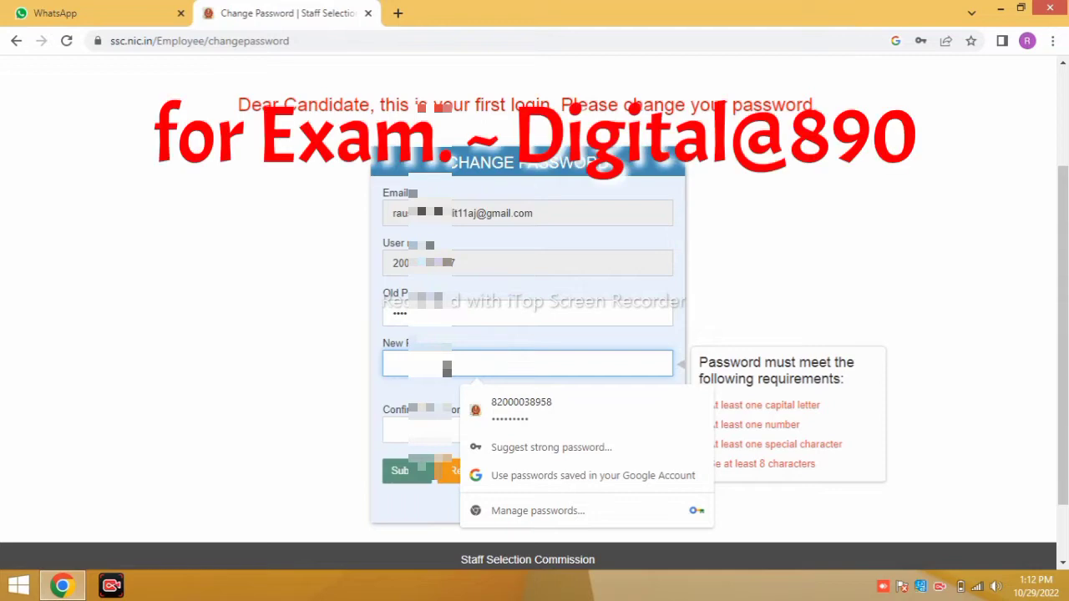
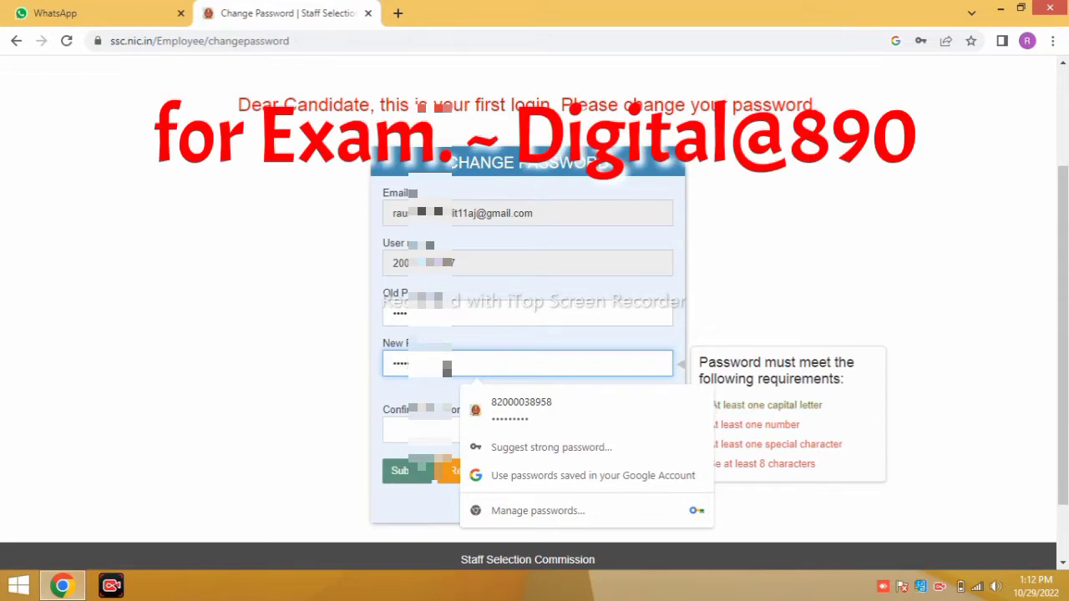
pyautogui.press('Tab')
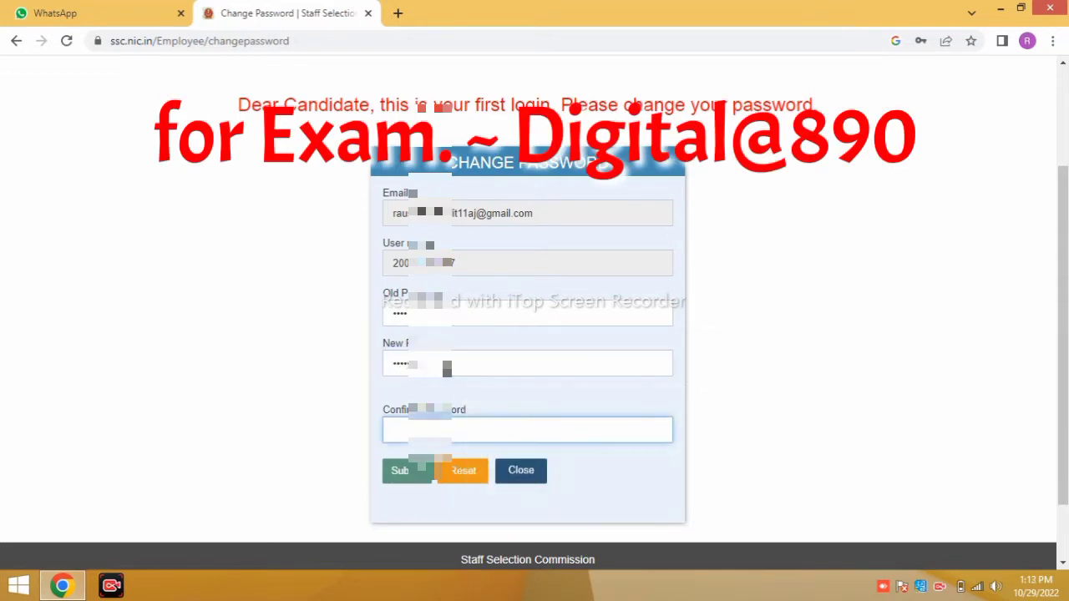
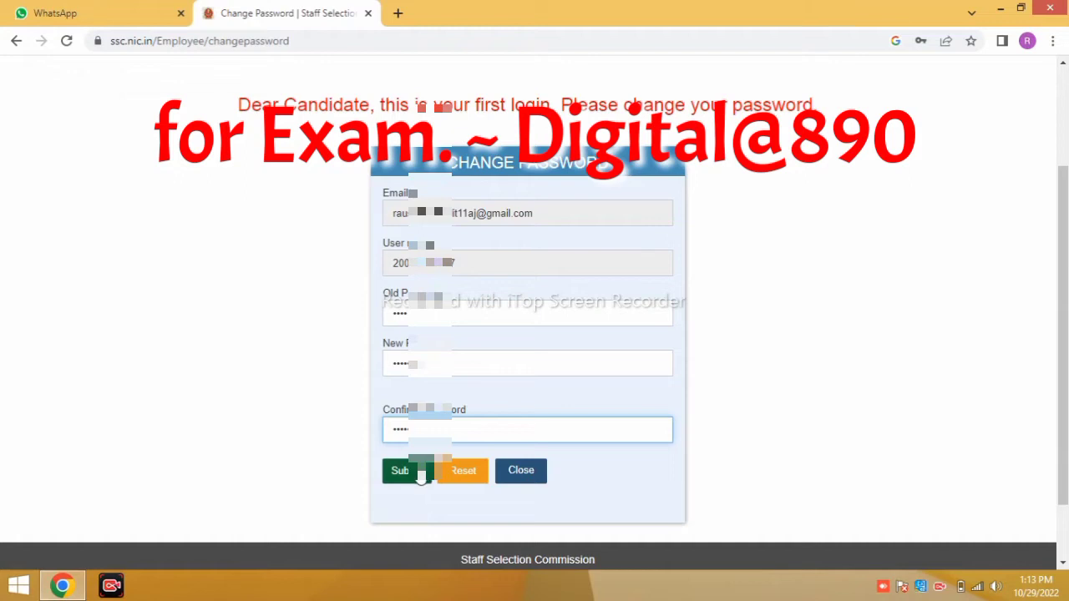
pyautogui.click(421, 473)
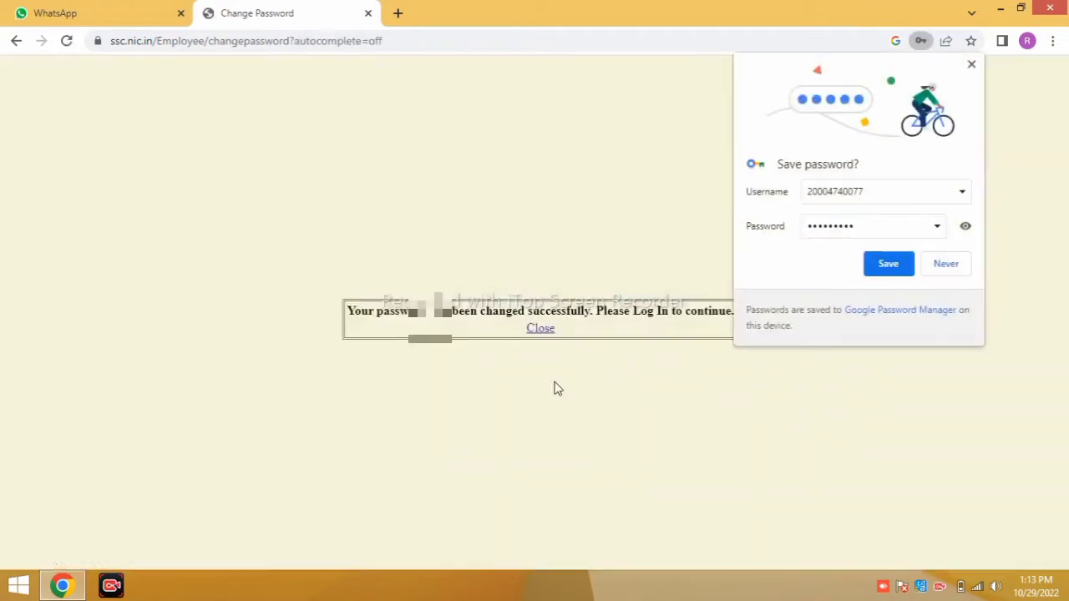
pyautogui.click(945, 266)
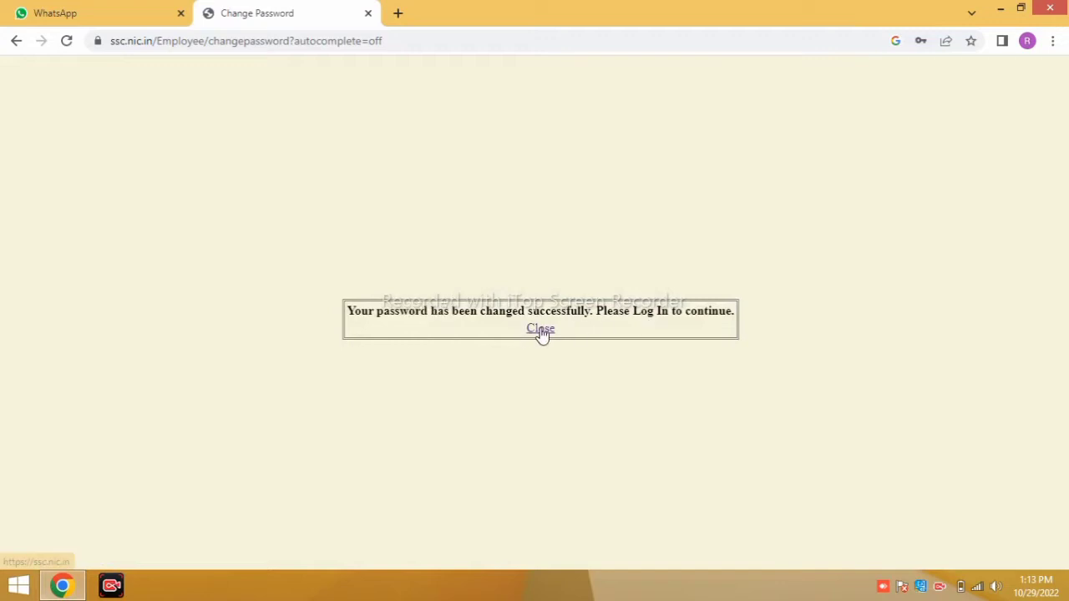
pyautogui.click(540, 330)
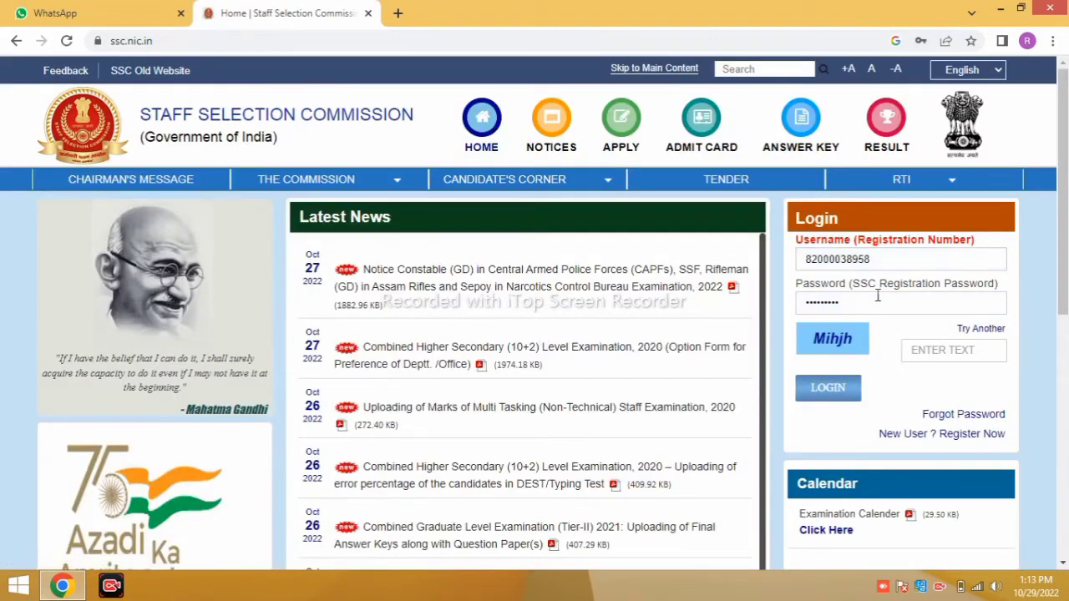
# Step: Log in again by pasting the registration number, entering the new password and the captcha
pyautogui.click(888, 259)
pyautogui.hotkey('ctrl', 'a')
pyautogui.press('BackSpace')
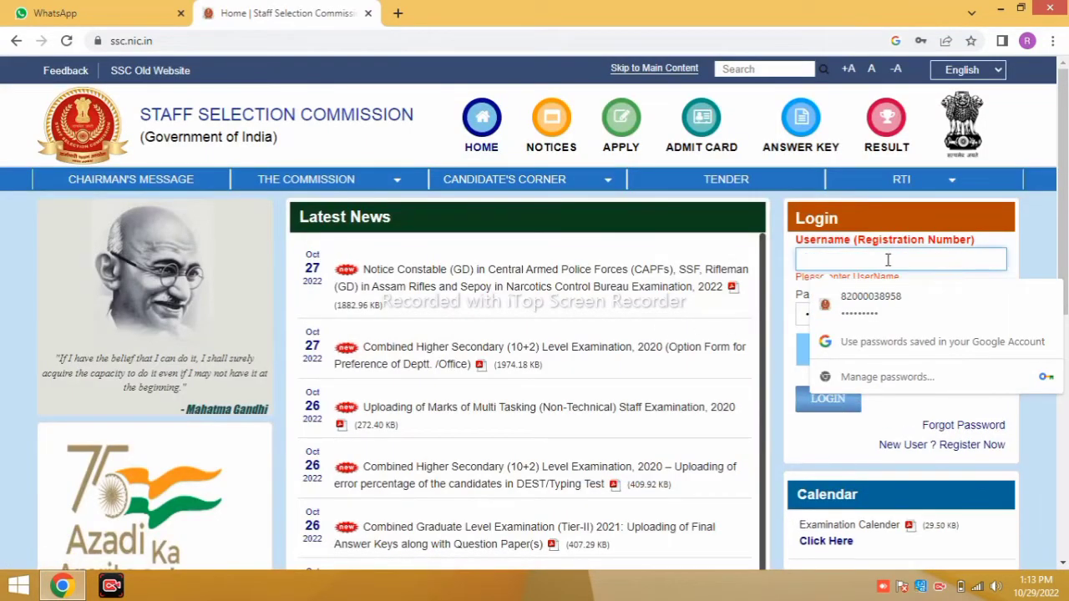
pyautogui.hotkey('ctrl', 'v')
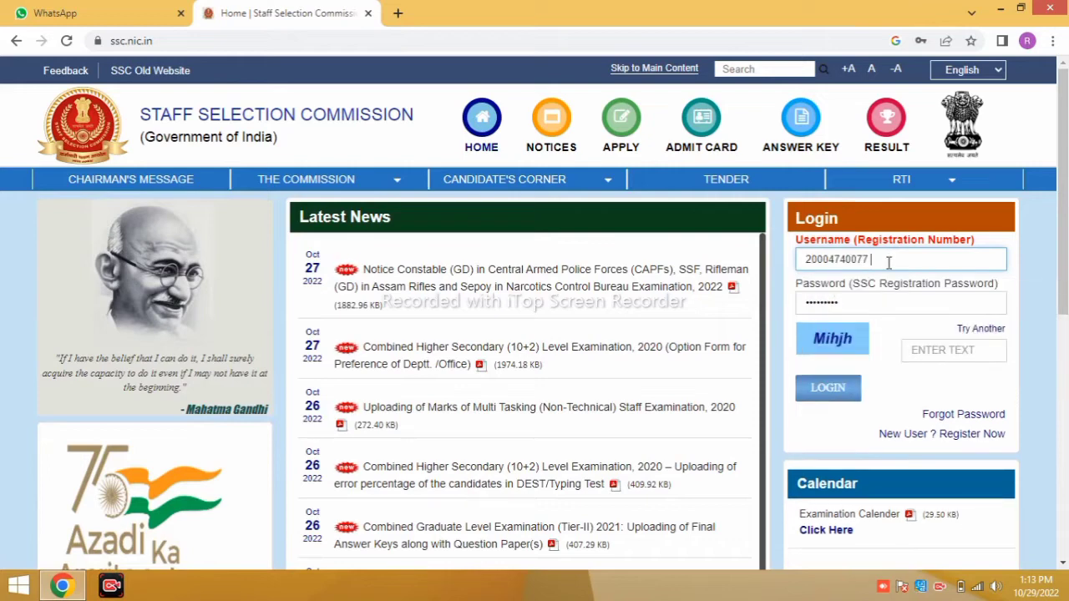
pyautogui.click(863, 294)
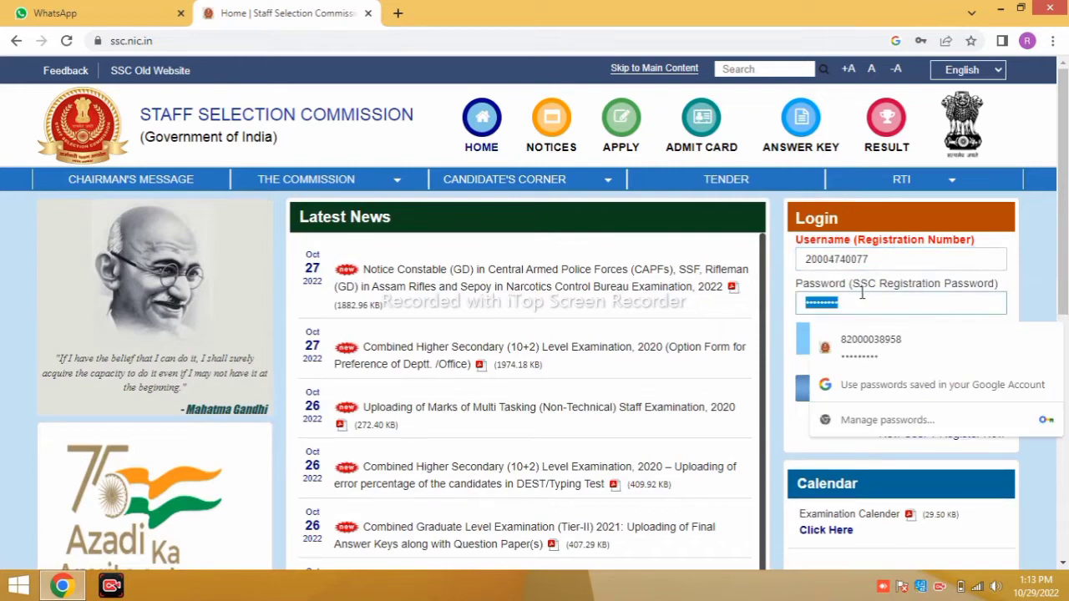
pyautogui.write('***')
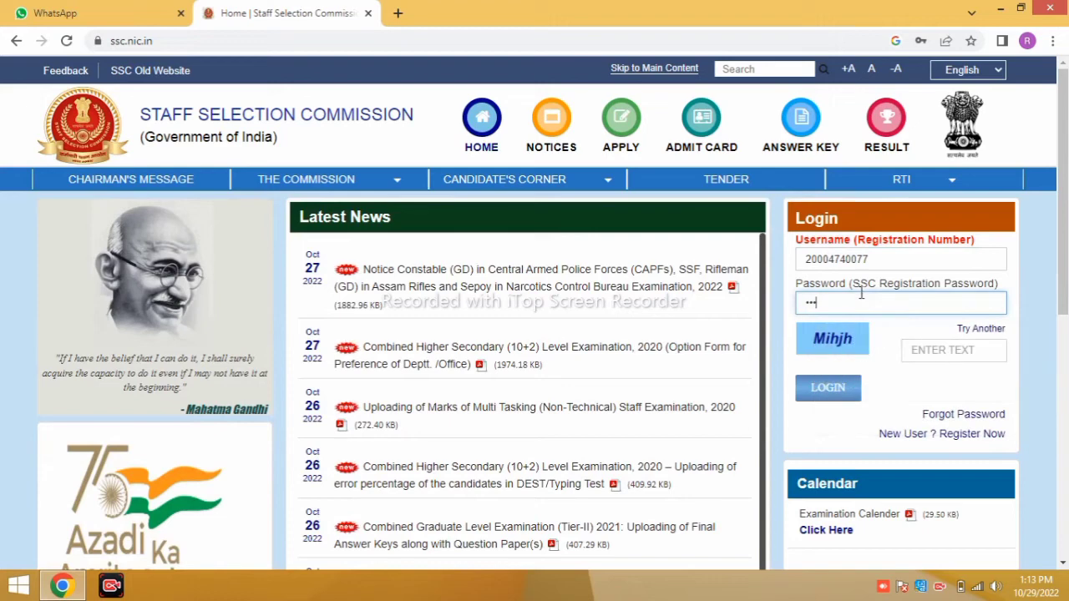
pyautogui.press('Tab')
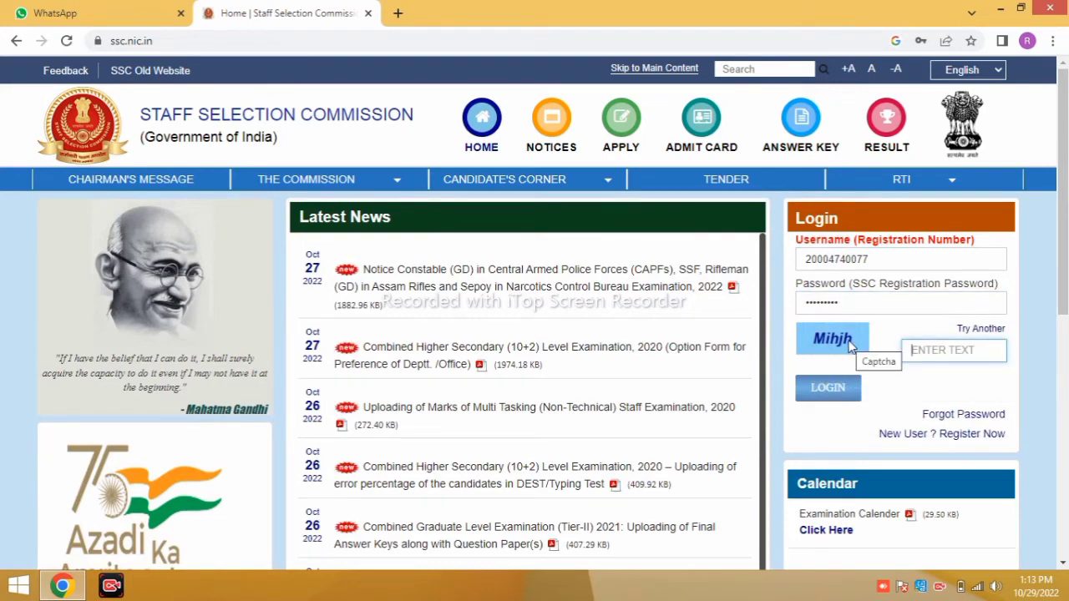
pyautogui.write('Mih')
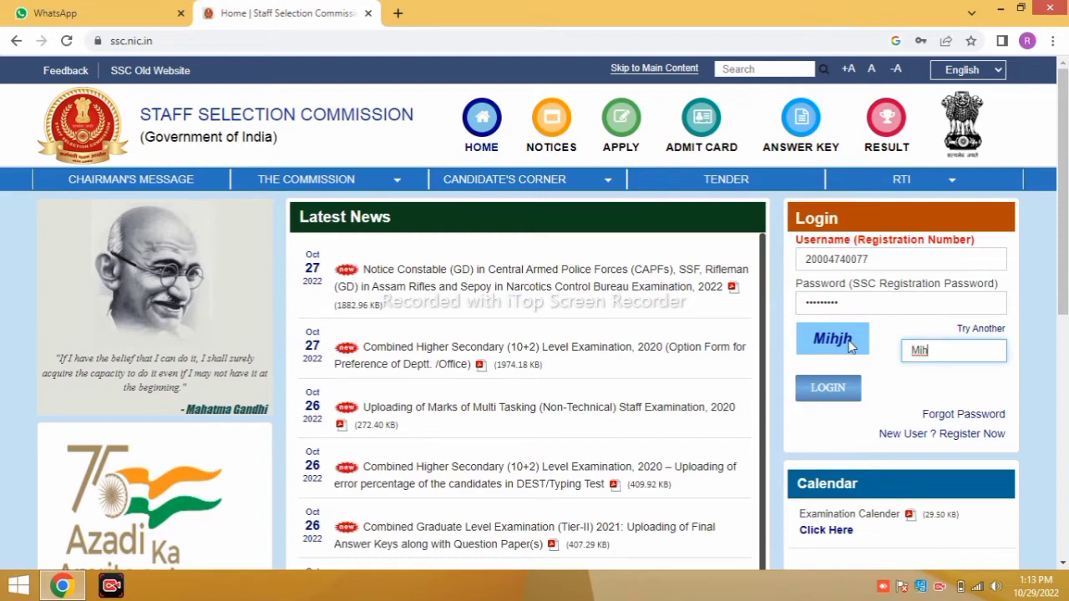
pyautogui.write('jh')
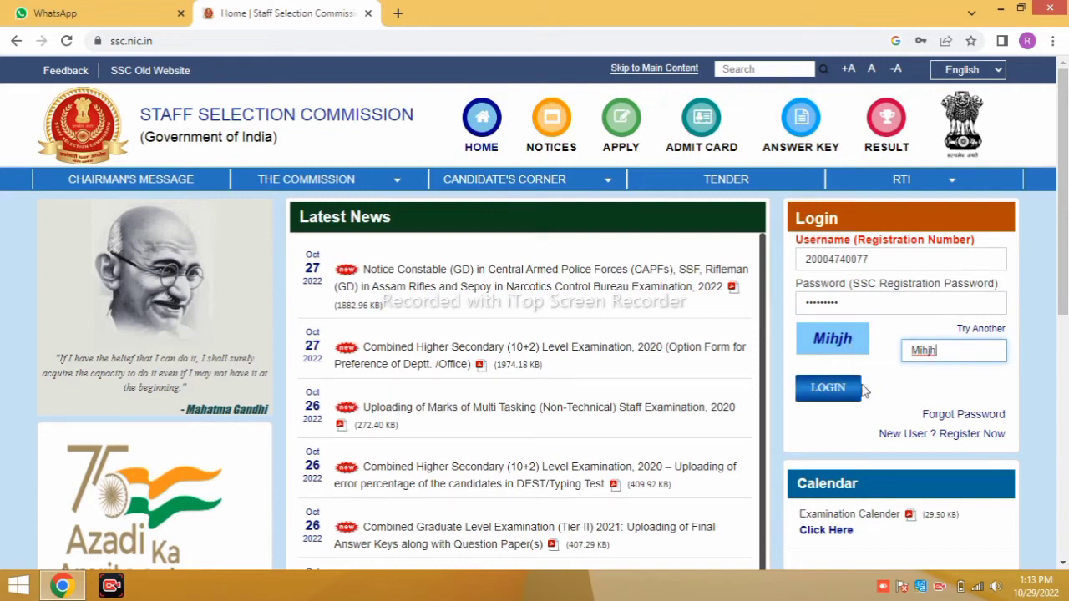
pyautogui.click(830, 390)
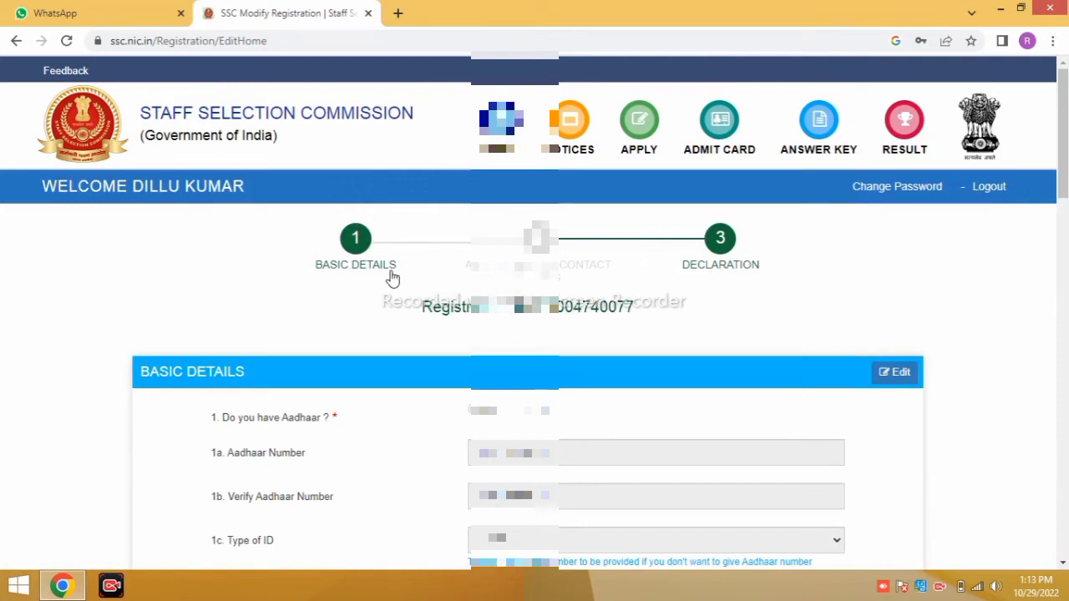
# Step: Review the filled Basic Details and click Next to reach Additional and Contact Details
pyautogui.scroll(-1, 789, 338)
pyautogui.scroll(-2, 790, 339)
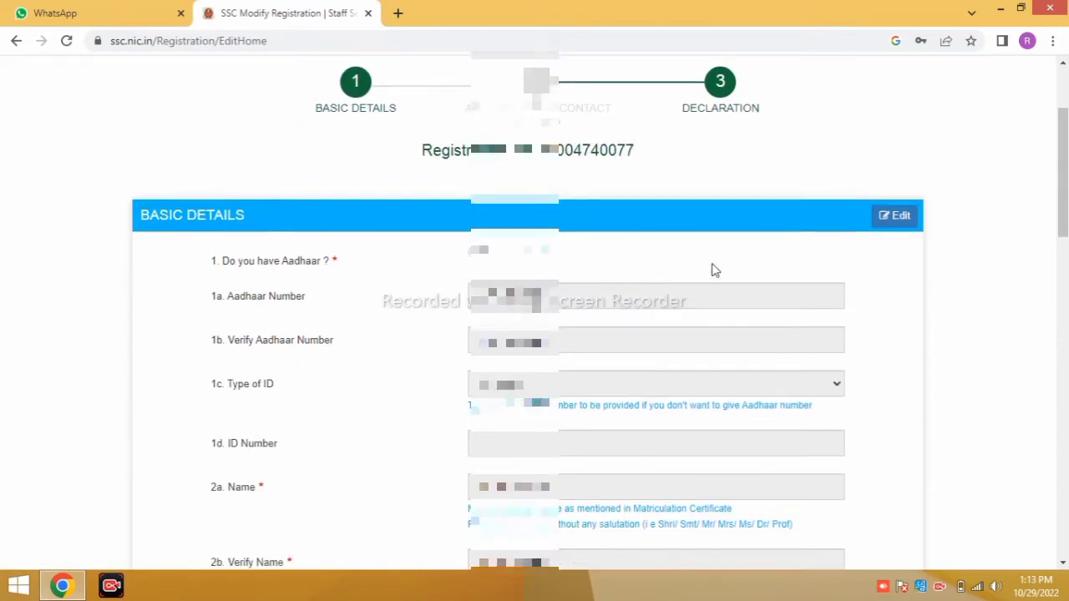
pyautogui.scroll(-15, 671, 372)
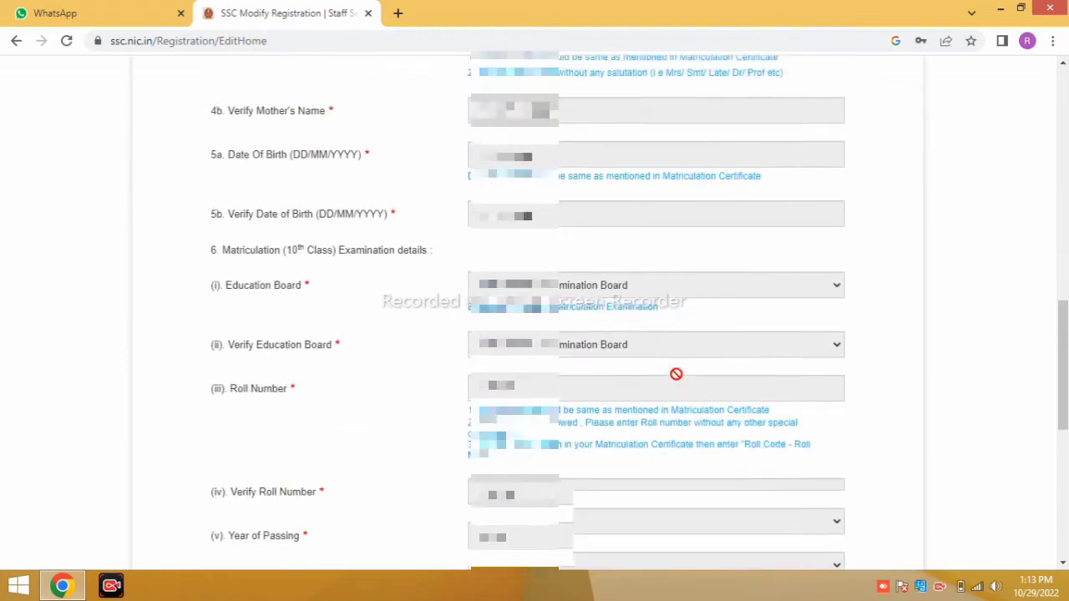
pyautogui.scroll(15, 682, 377)
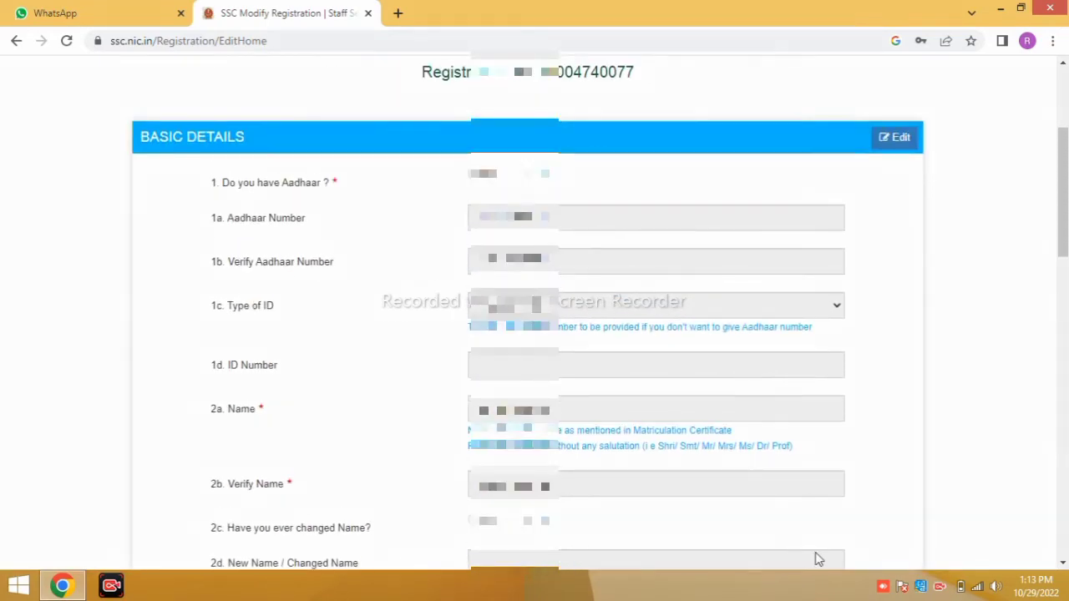
pyautogui.moveTo(835, 114); pyautogui.dragTo(951, 175)
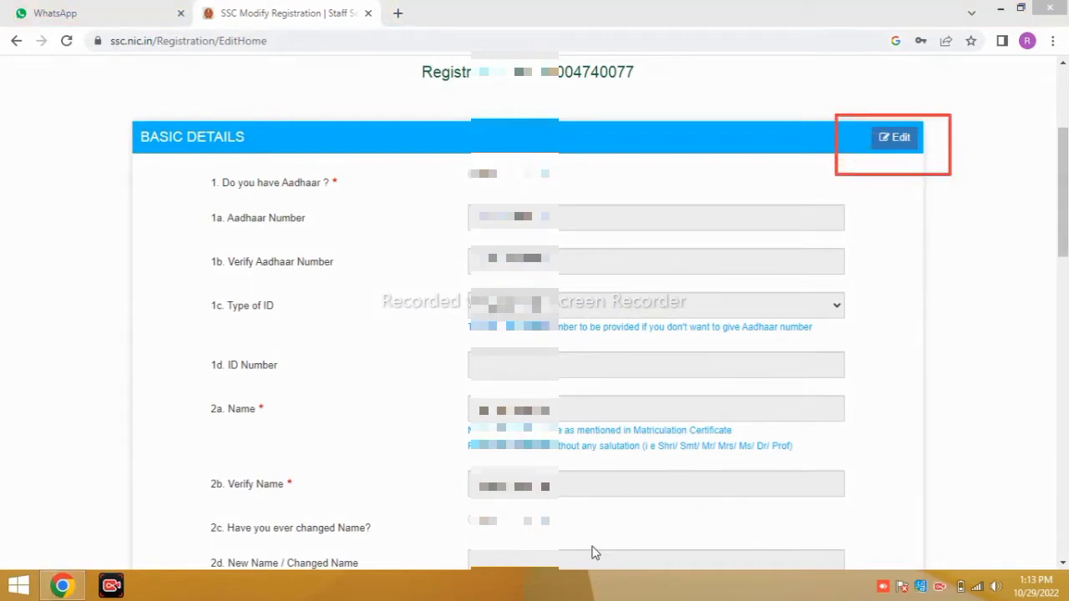
pyautogui.press('Escape')
pyautogui.scroll(-15, 825, 336)
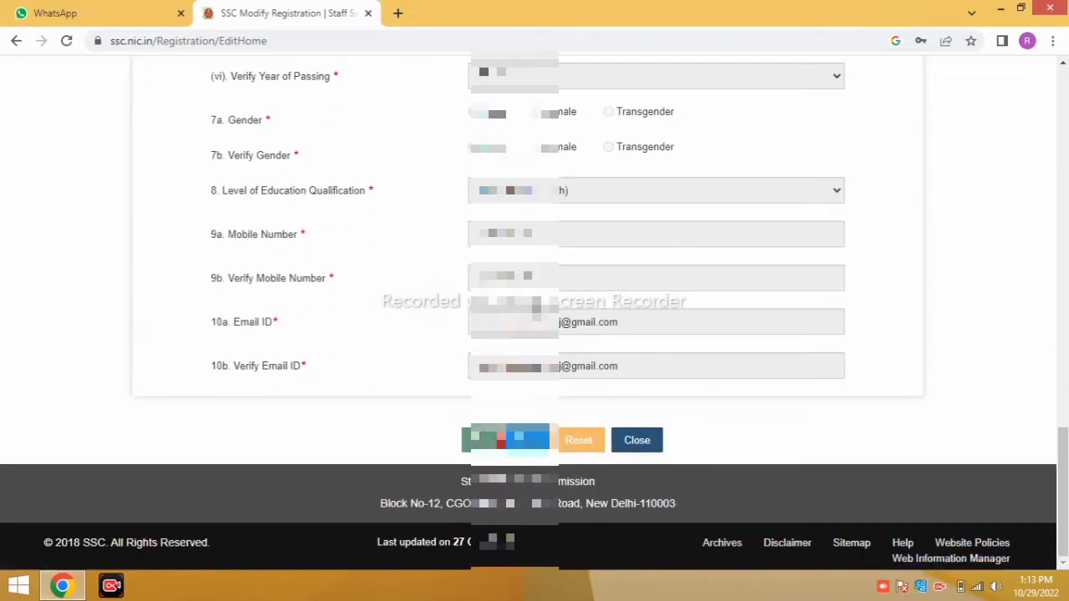
pyautogui.click(526, 445)
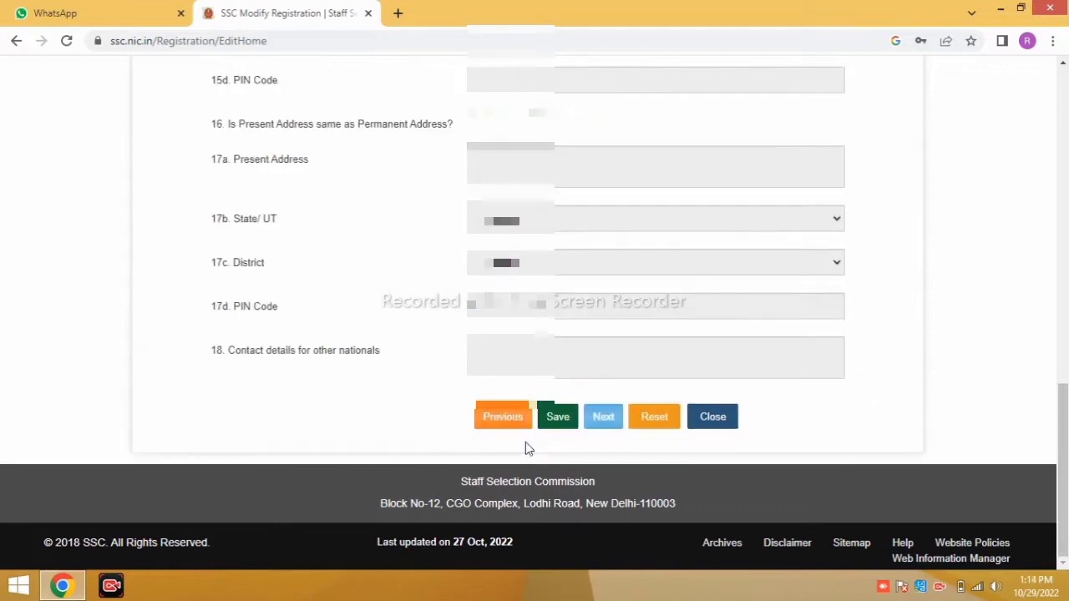
pyautogui.scroll(3, 601, 351)
pyautogui.scroll(8, 607, 352)
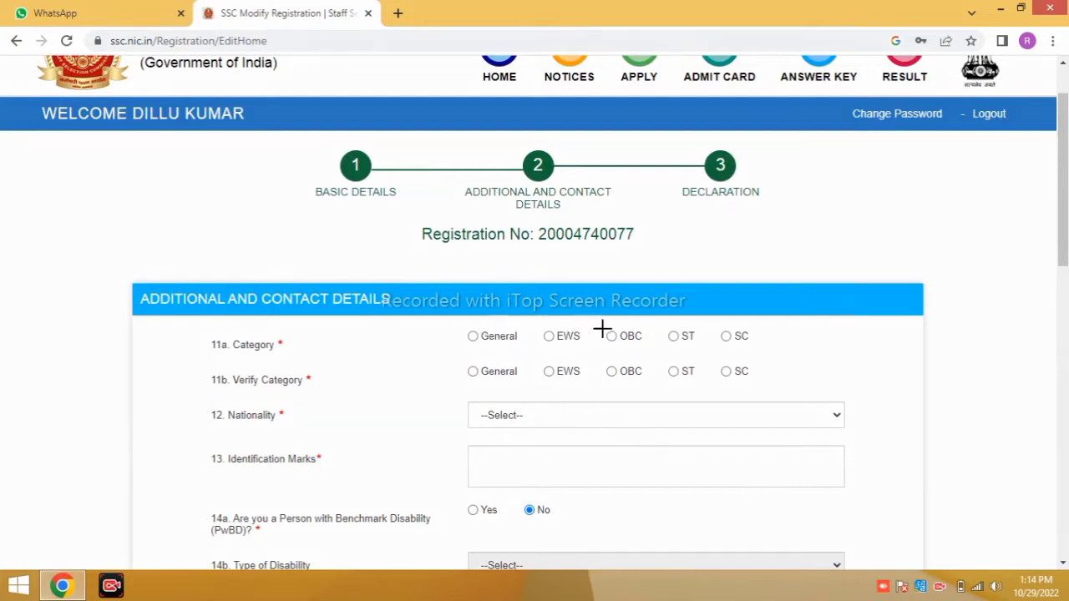
# Step: Set both the category and the verified category to OBC
pyautogui.moveTo(603, 328); pyautogui.dragTo(646, 348)
pyautogui.moveTo(604, 361); pyautogui.dragTo(650, 386)
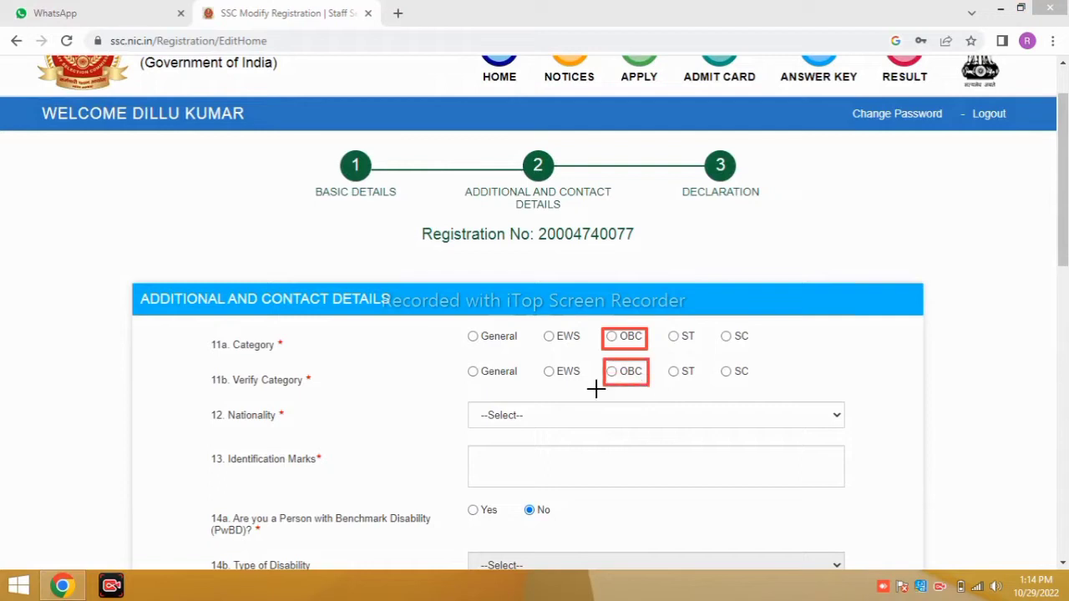
pyautogui.moveTo(361, 402); pyautogui.dragTo(474, 410)
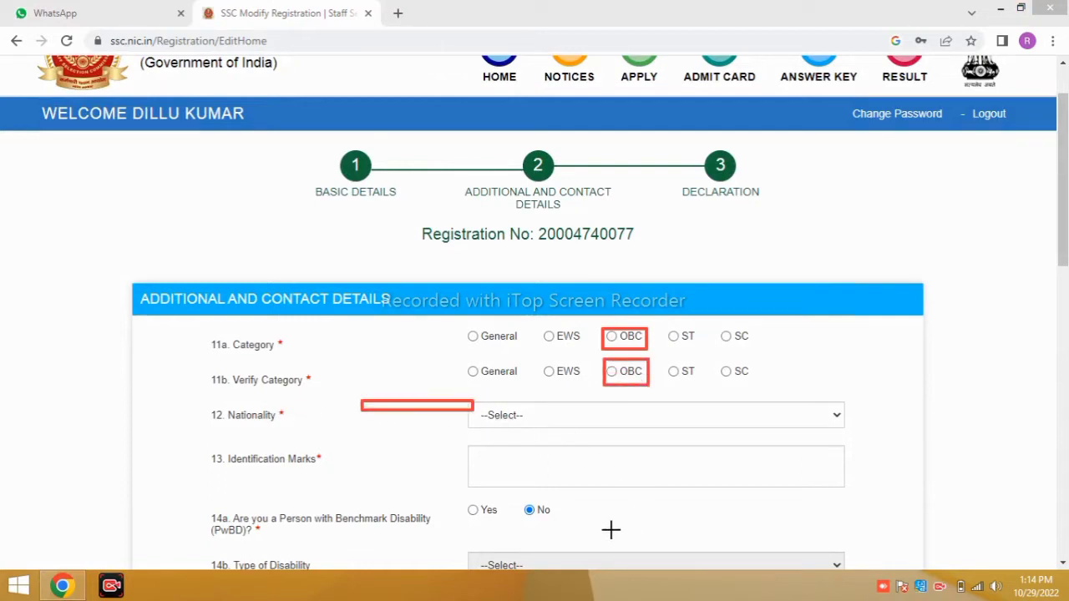
pyautogui.click(589, 551)
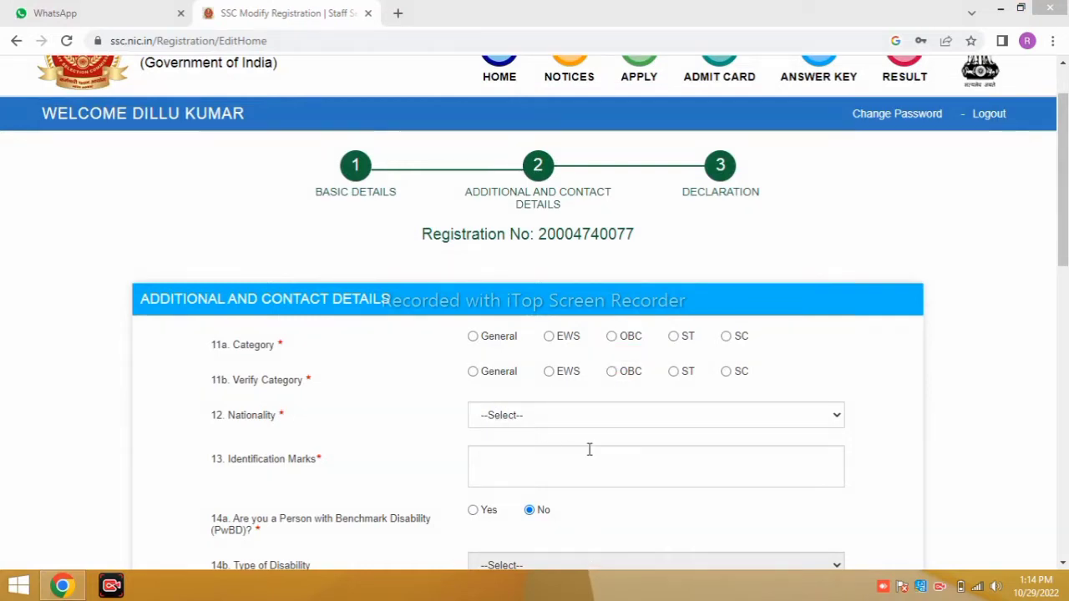
pyautogui.click(613, 338)
pyautogui.click(612, 372)
pyautogui.scroll(-1, 618, 365)
pyautogui.scroll(-1, 618, 365)
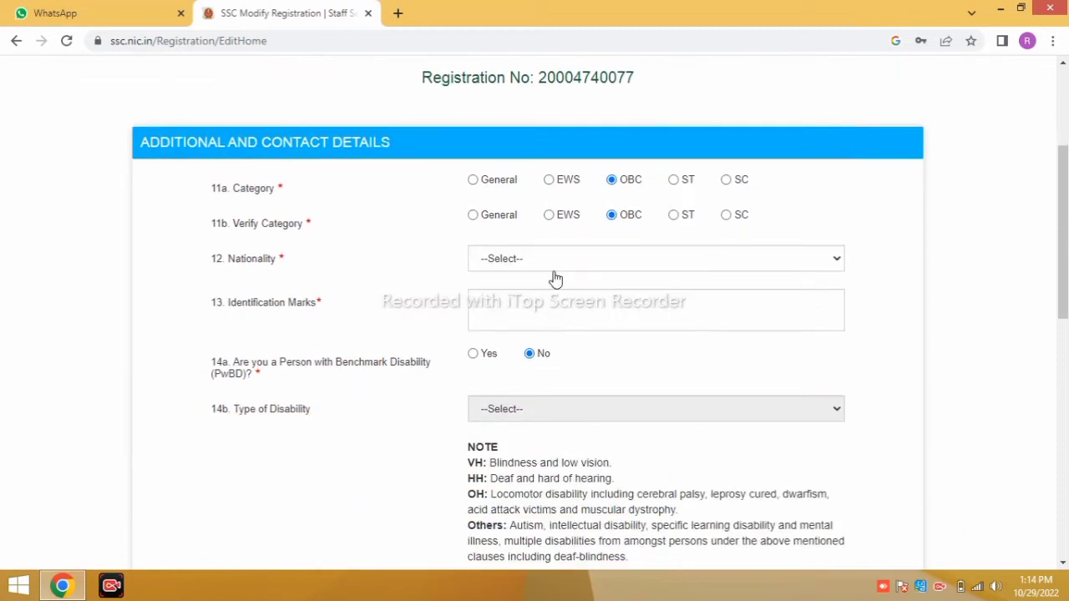
# Step: Choose Citizen of India as nationality and enter a mole on the right hand as identification mark
pyautogui.click(553, 266)
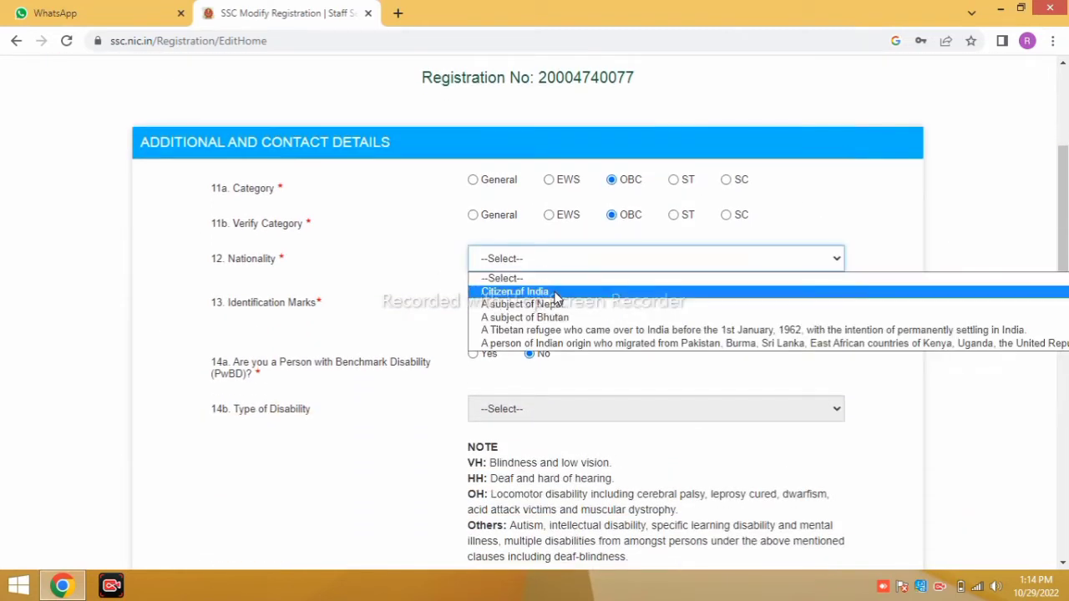
pyautogui.click(556, 292)
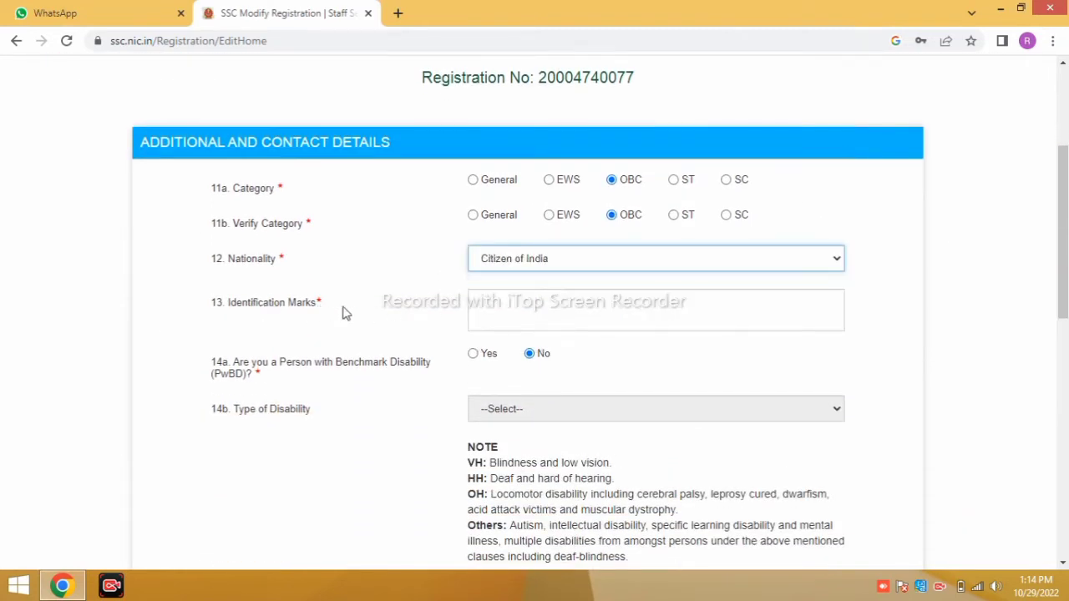
pyautogui.click(516, 300)
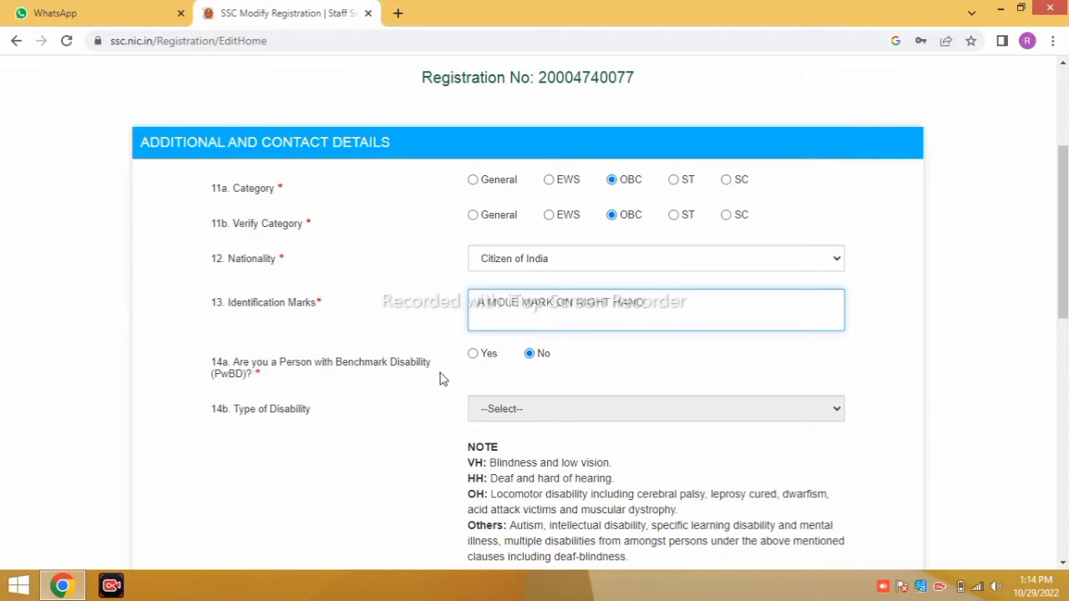
pyautogui.click(588, 371)
pyautogui.scroll(-2, 590, 373)
pyautogui.scroll(-2, 496, 344)
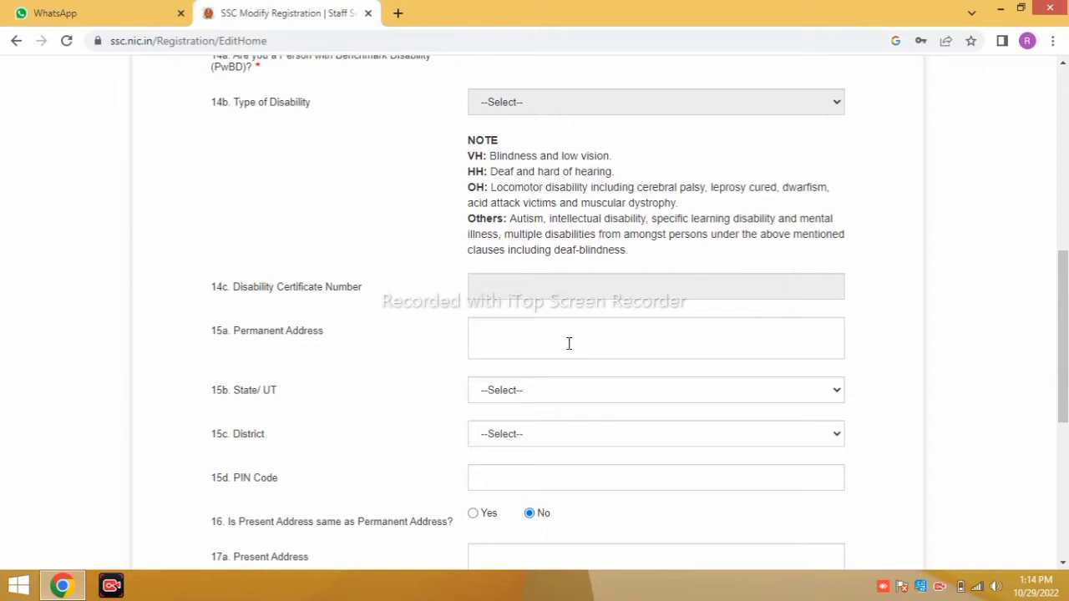
# Step: Set the permanent address state to Bihar and district to Aurangabad, leaving the PIN empty
pyautogui.click(512, 391)
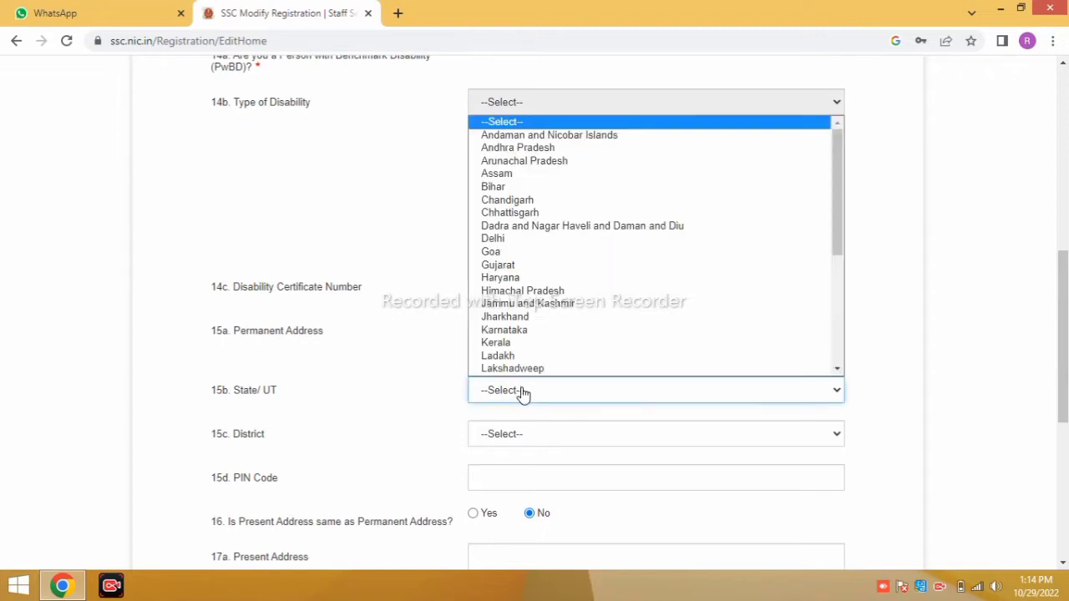
pyautogui.click(515, 187)
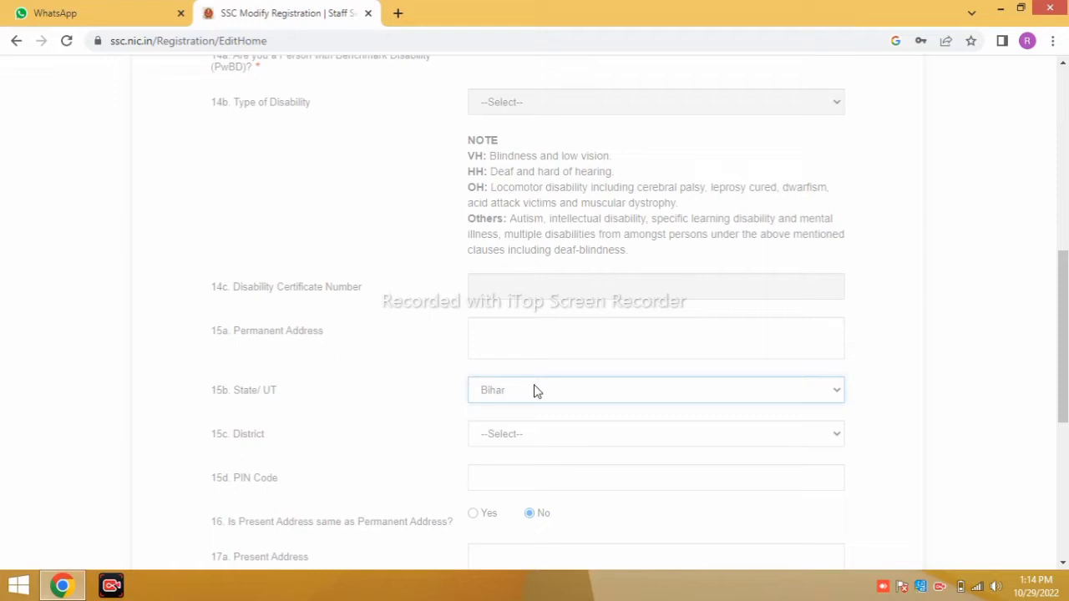
pyautogui.click(476, 434)
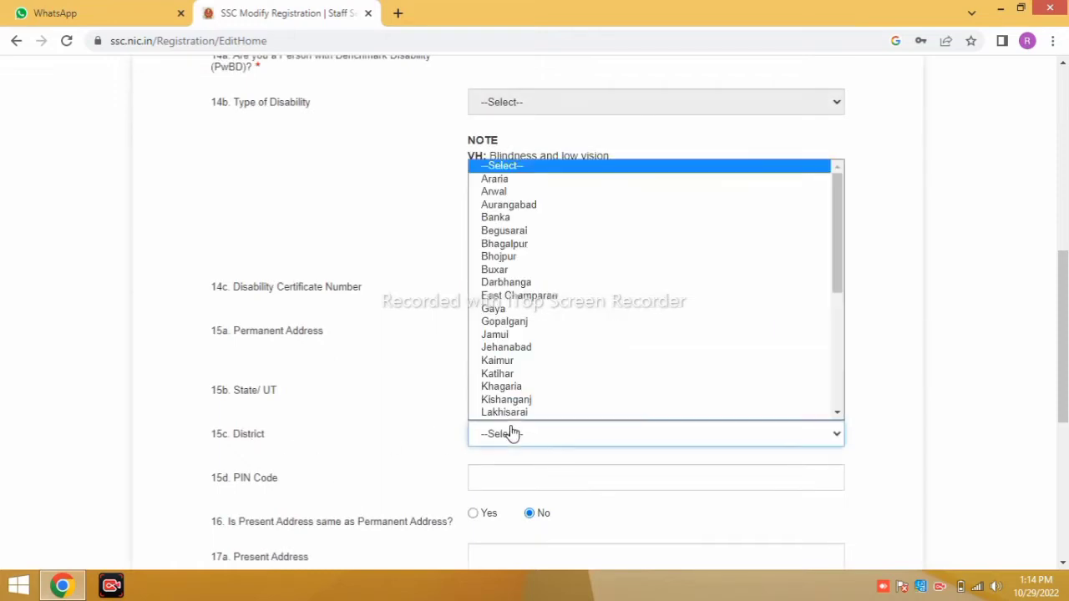
pyautogui.click(513, 206)
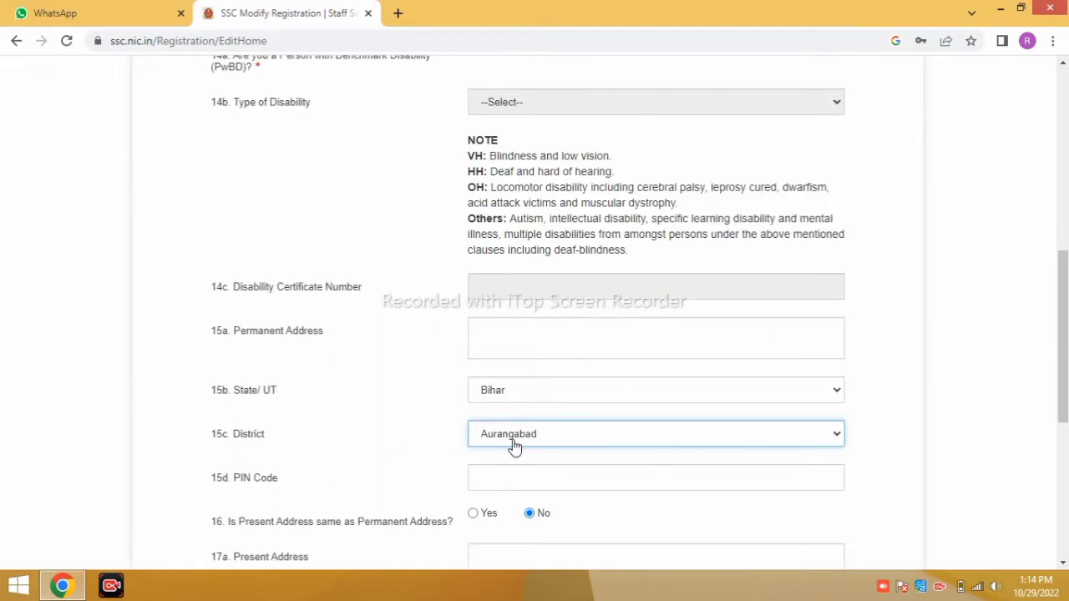
pyautogui.click(485, 477)
pyautogui.click(409, 466)
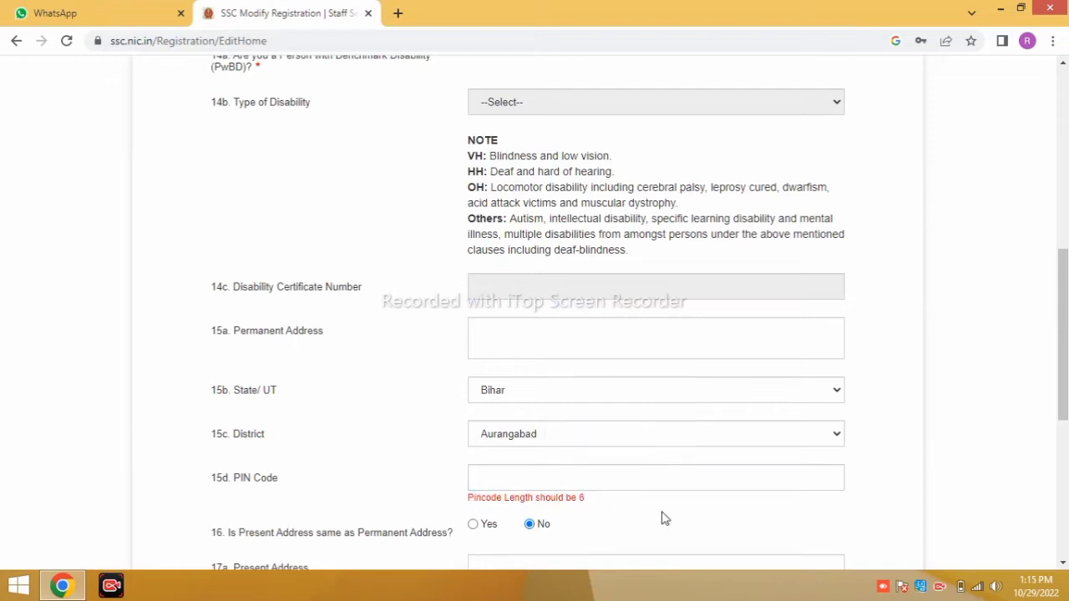
pyautogui.scroll(-3, 668, 488)
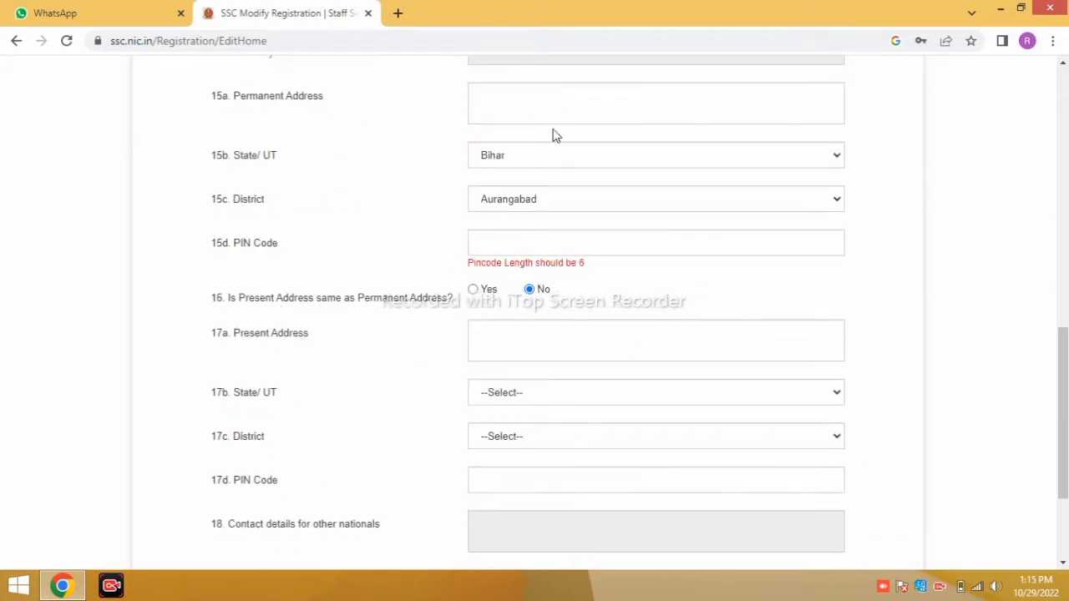
# Step: Mark the present address as same as permanent, then save the additional and contact details
pyautogui.click(474, 291)
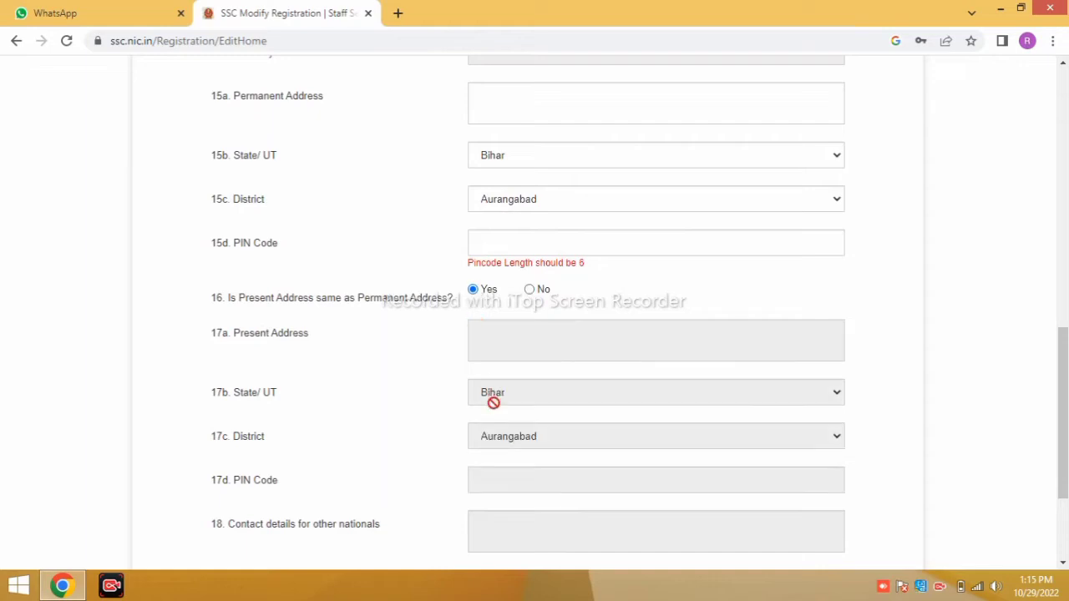
pyautogui.click(530, 290)
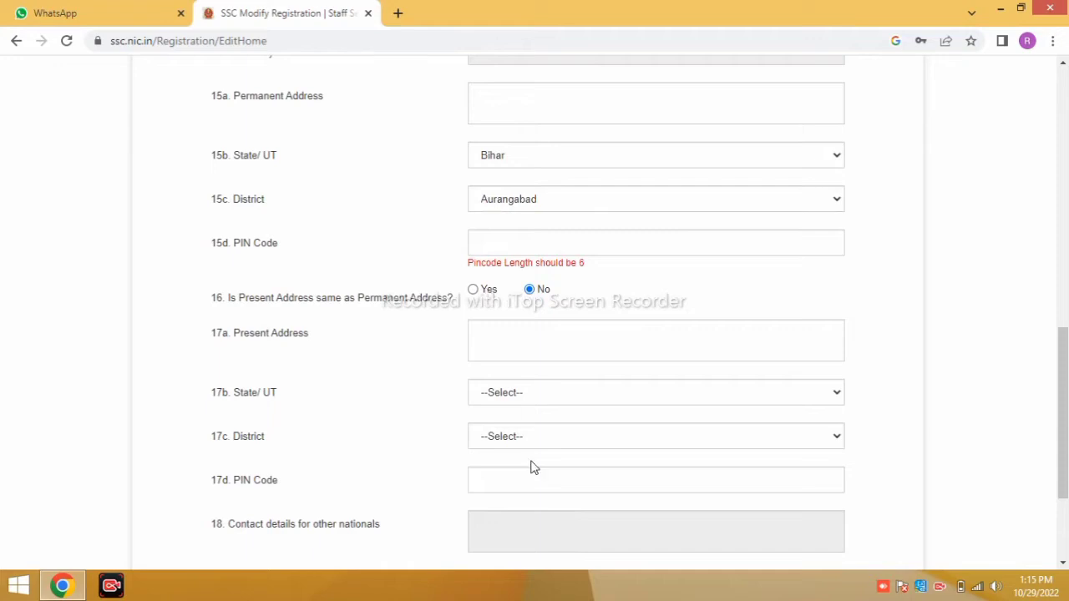
pyautogui.scroll(-3, 432, 433)
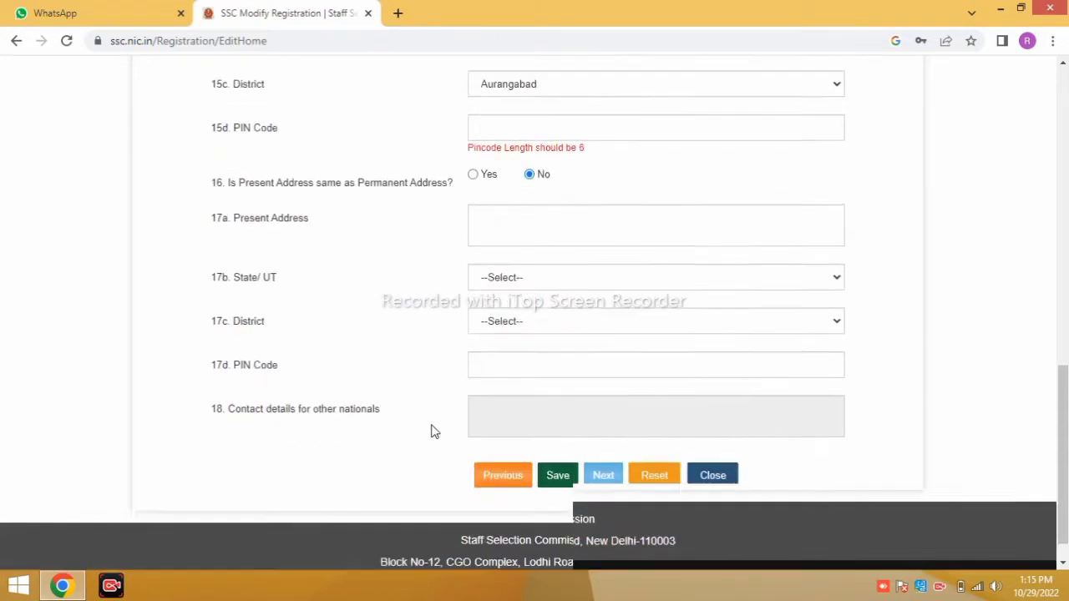
pyautogui.scroll(5, 565, 426)
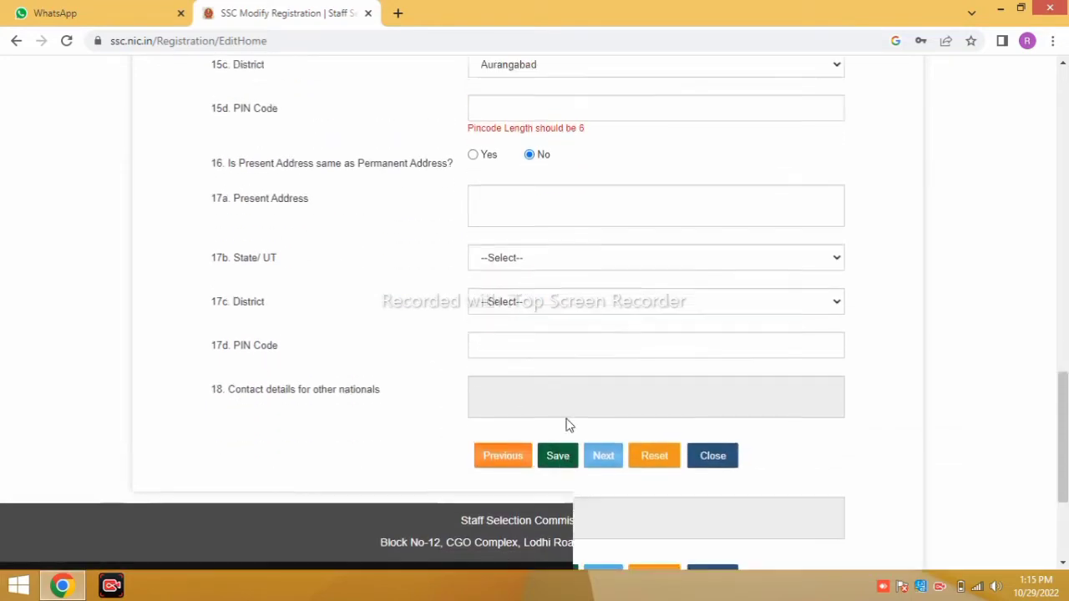
pyautogui.scroll(4, 567, 426)
pyautogui.scroll(-9, 566, 425)
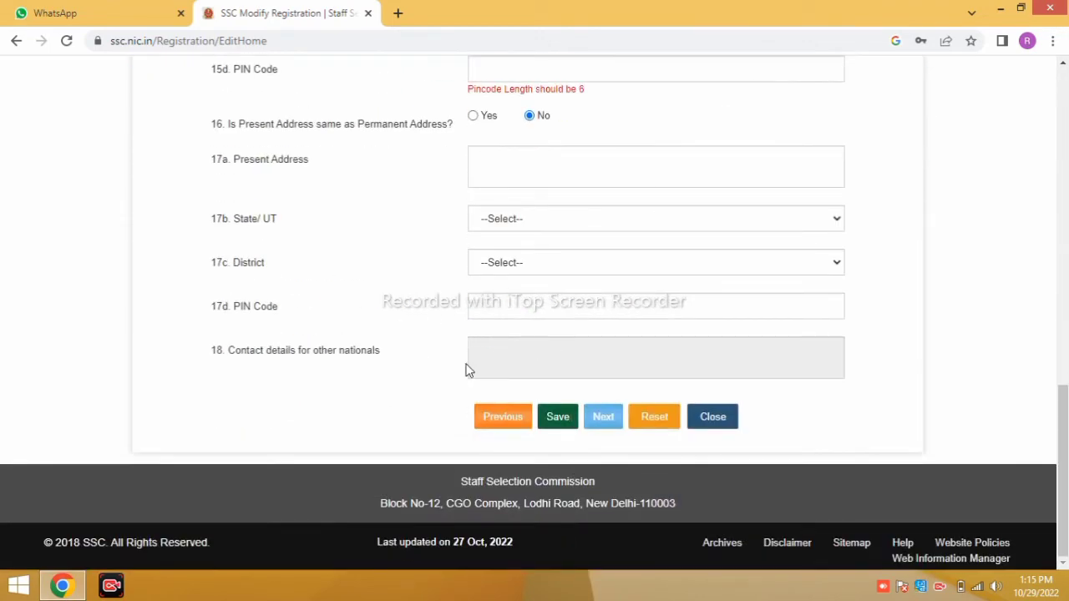
pyautogui.scroll(4, 467, 370)
pyautogui.scroll(3, 471, 370)
pyautogui.scroll(-5, 892, 339)
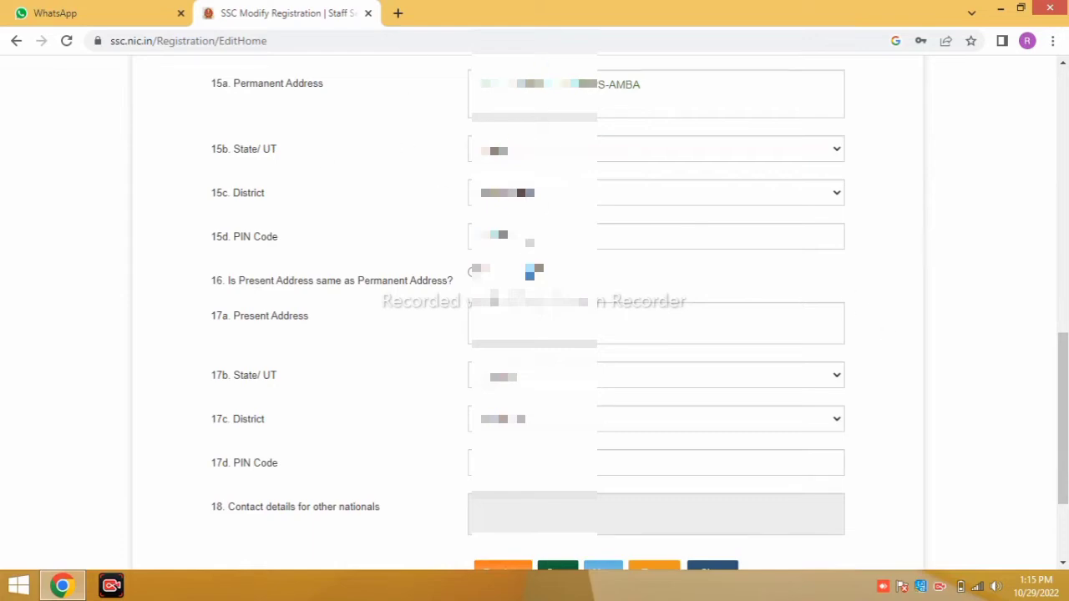
pyautogui.click(472, 274)
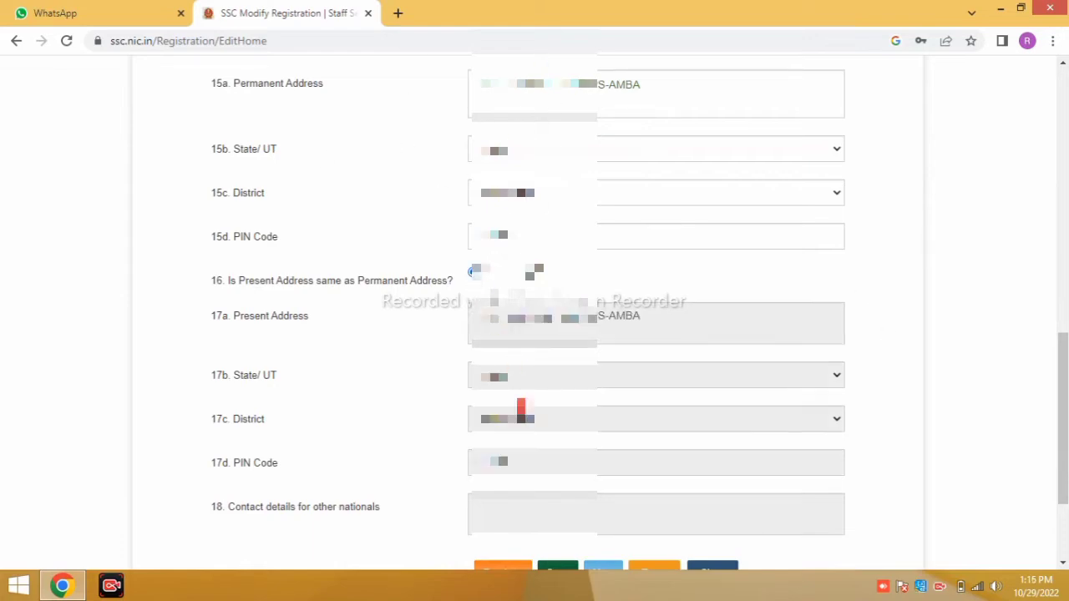
pyautogui.scroll(-2, 611, 405)
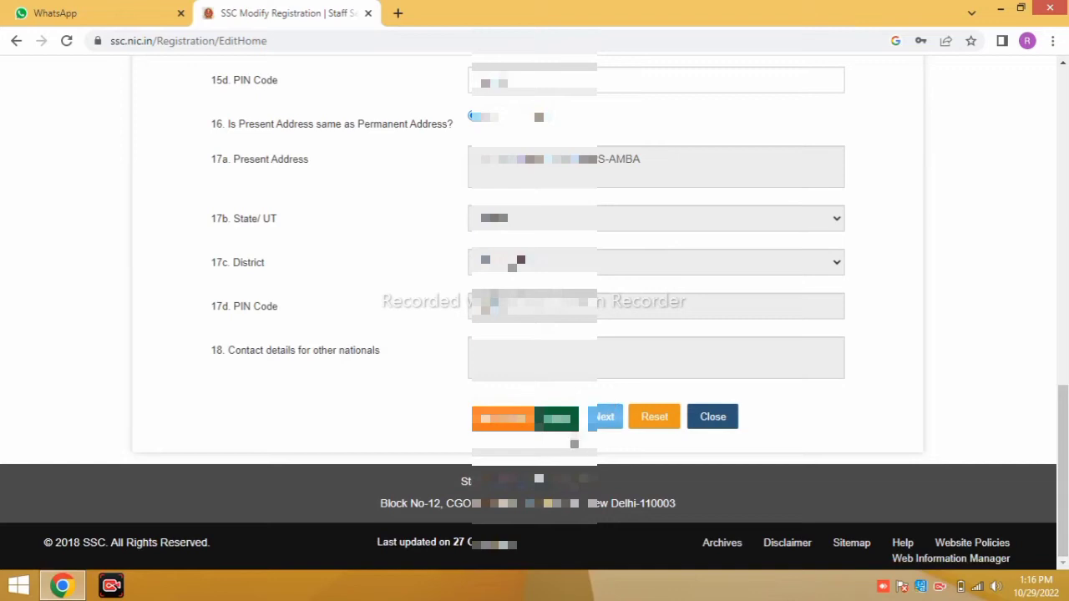
pyautogui.click(556, 422)
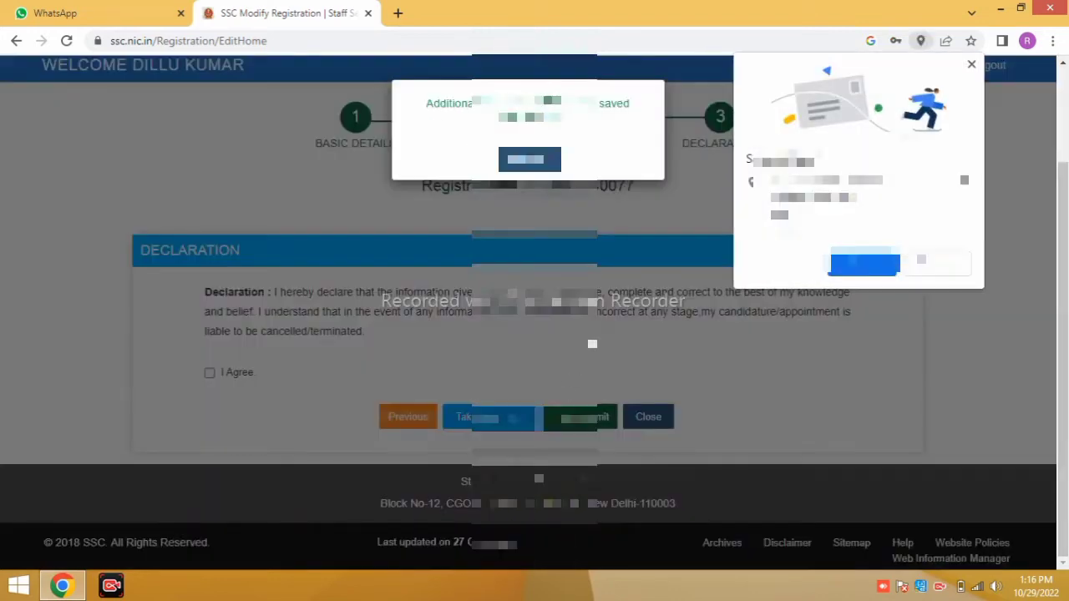
# Step: Dismiss the save-address and details-saved popups, tick I Agree, then return to the contact details step
pyautogui.click(921, 270)
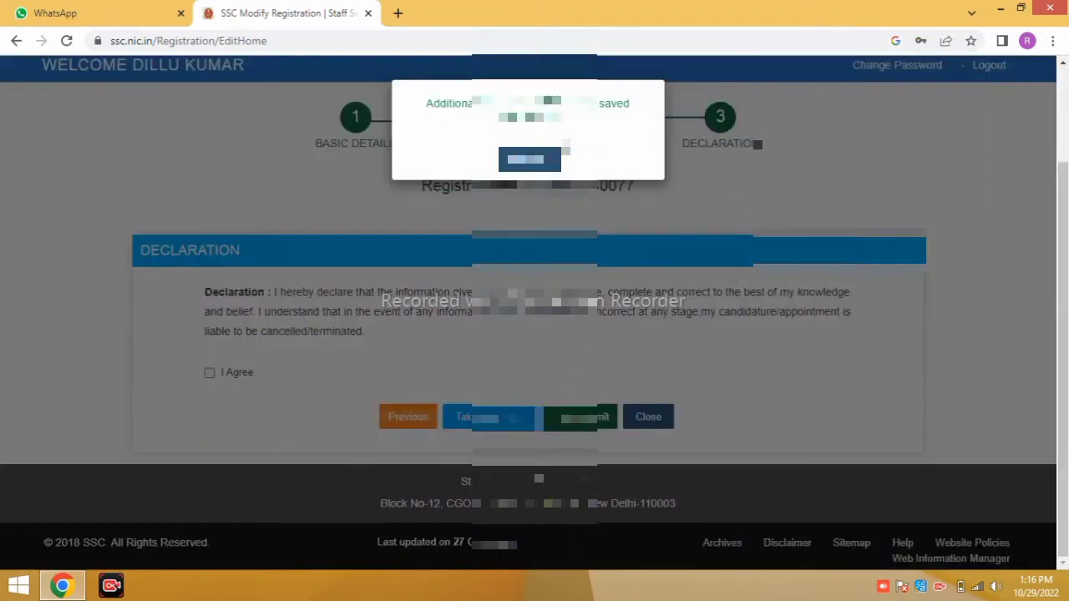
pyautogui.click(539, 163)
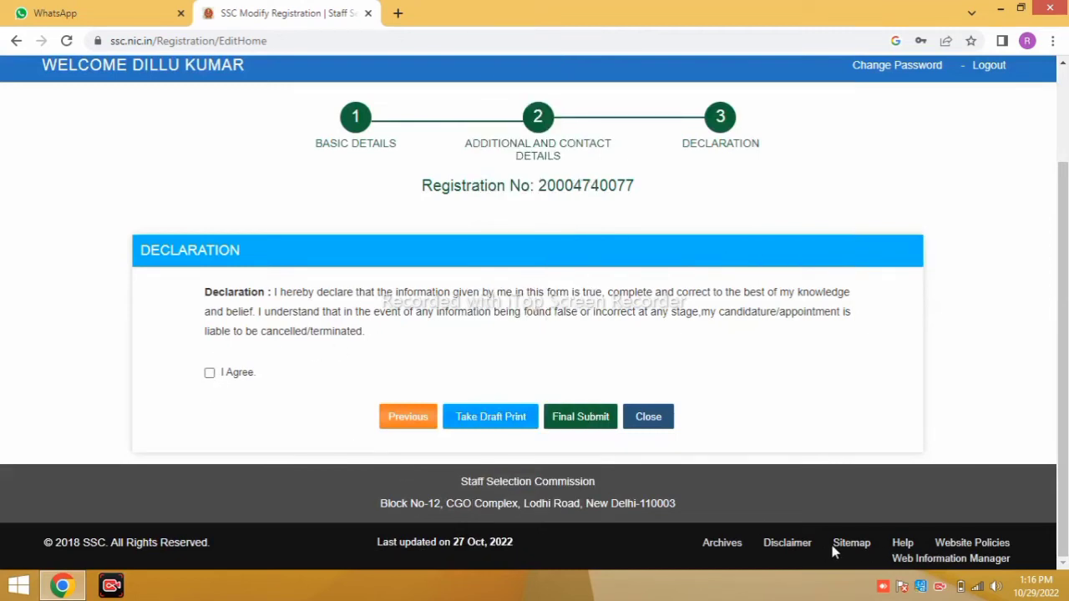
pyautogui.moveTo(200, 358); pyautogui.dragTo(230, 377)
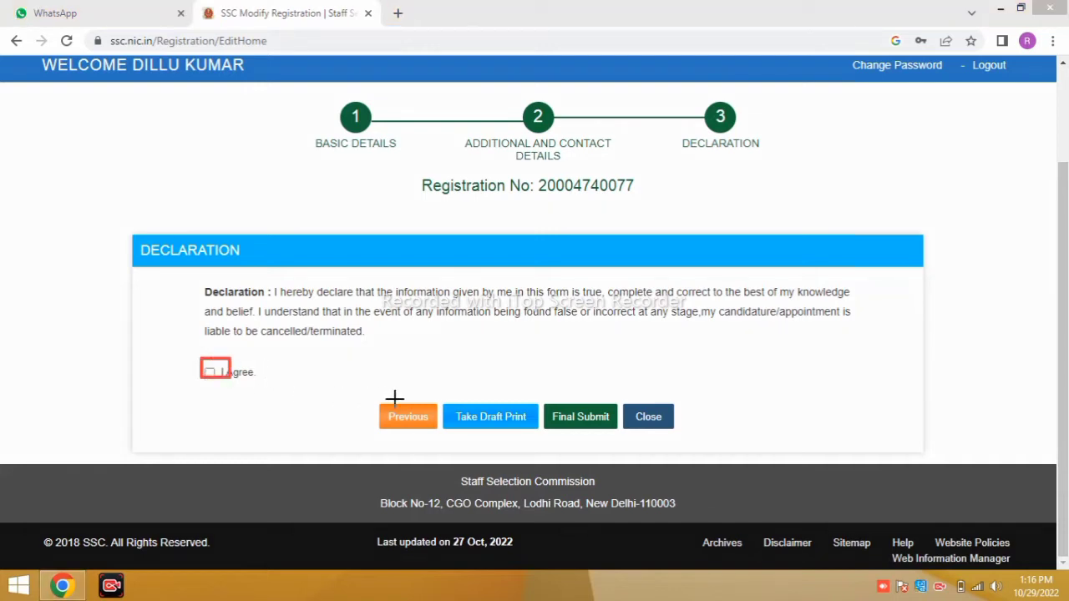
pyautogui.moveTo(373, 398); pyautogui.dragTo(424, 429)
pyautogui.click(209, 374)
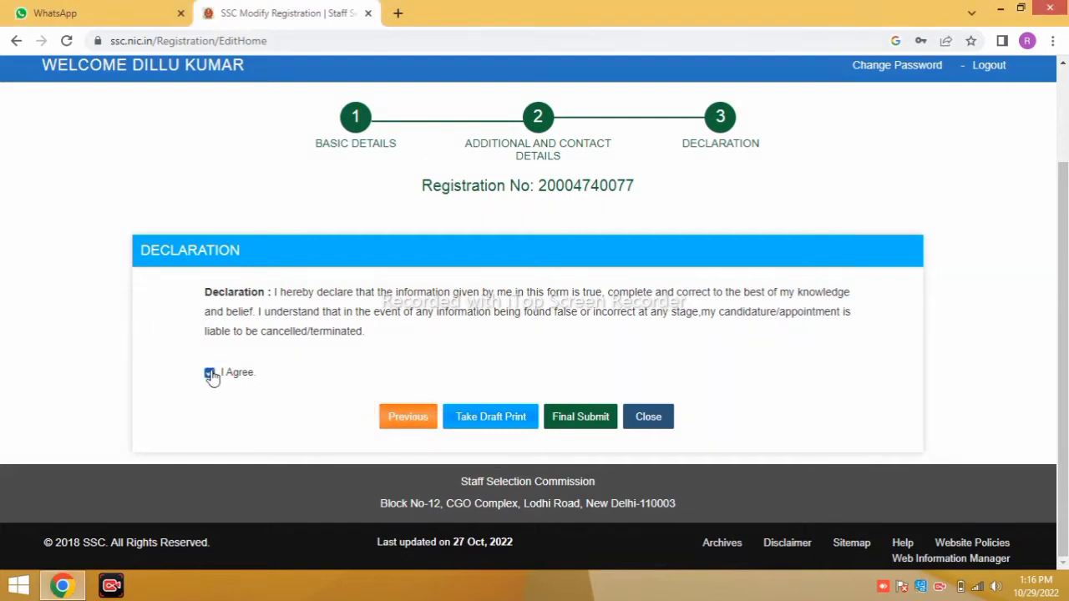
pyautogui.click(410, 417)
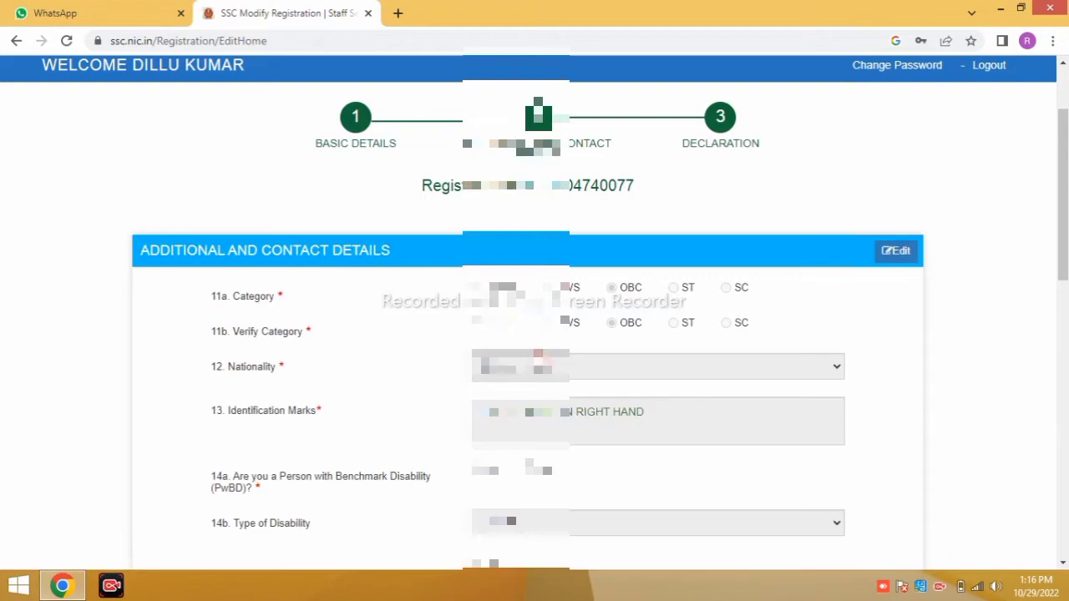
# Step: Review the saved contact details, advance to the declaration, and choose Final Submit
pyautogui.scroll(-8, 538, 357)
pyautogui.scroll(-2, 538, 358)
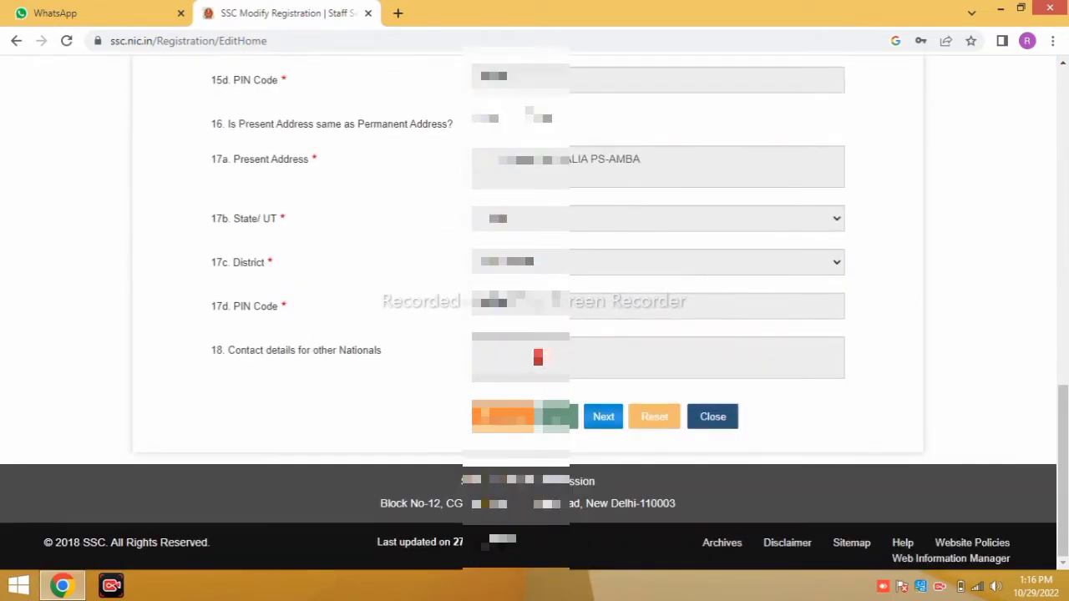
pyautogui.scroll(10, 538, 357)
pyautogui.scroll(2, 711, 358)
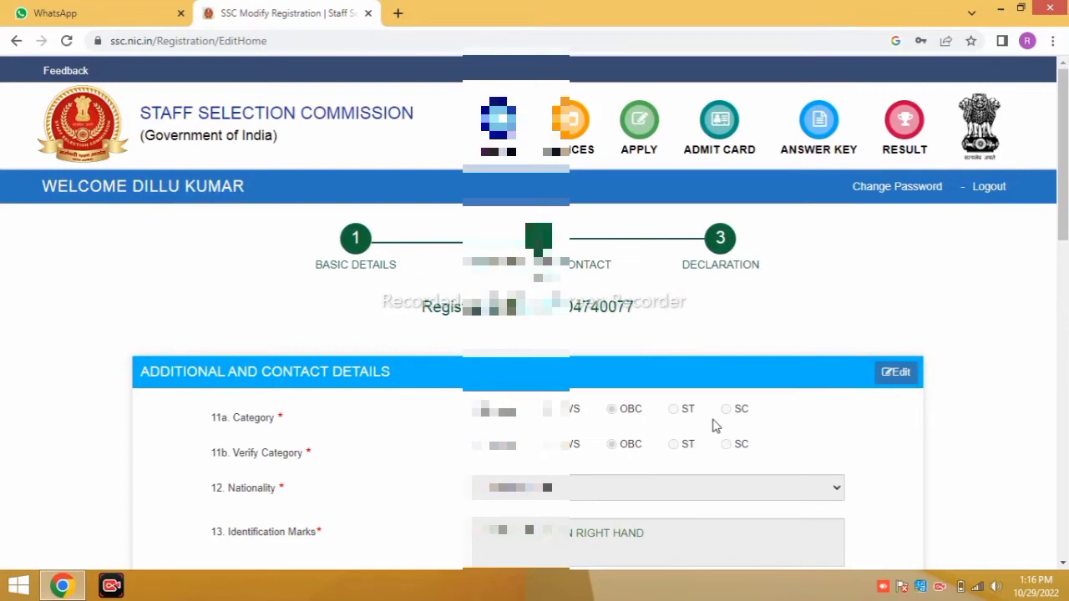
pyautogui.scroll(-10, 711, 417)
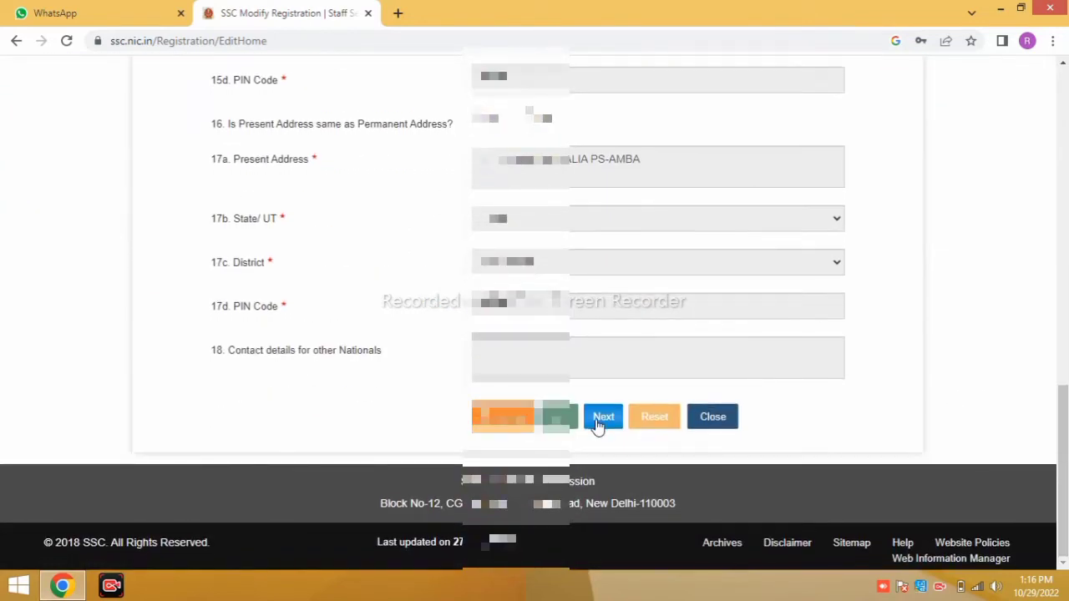
pyautogui.click(603, 417)
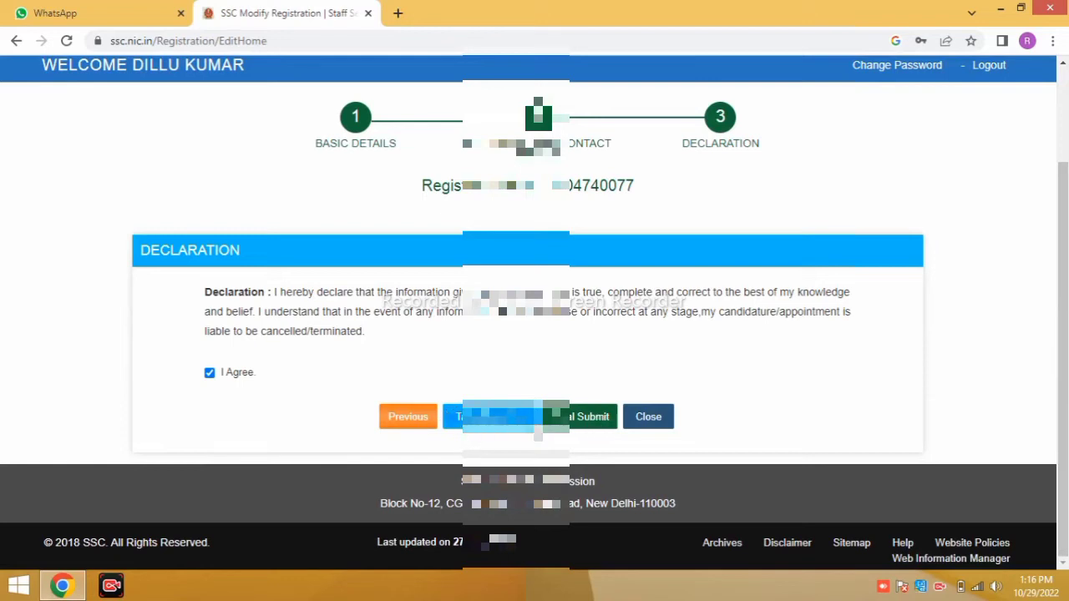
pyautogui.click(572, 418)
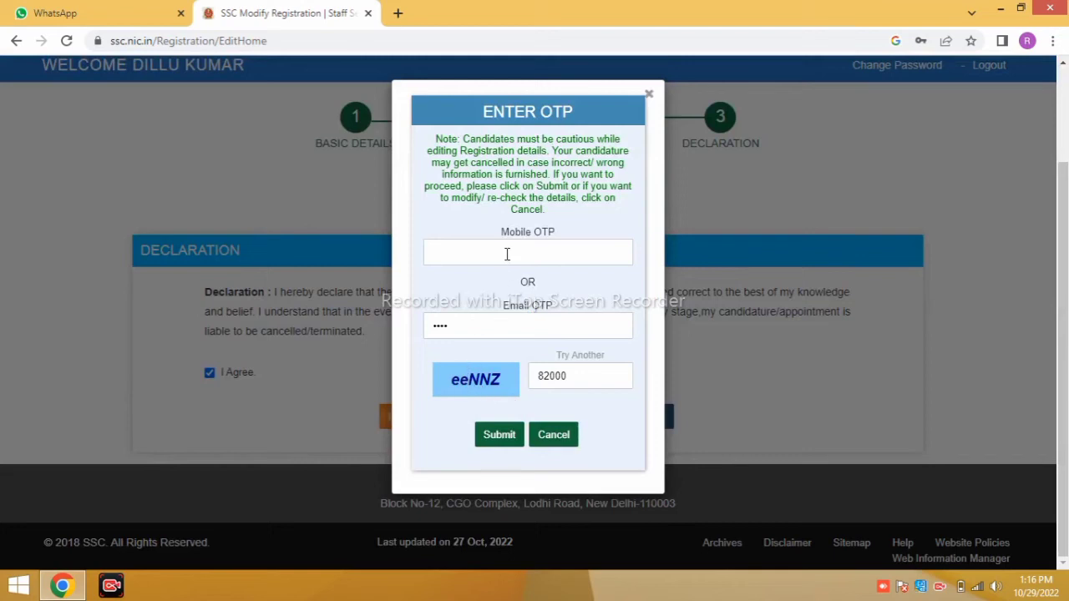
# Step: Replace the autofilled email OTP and captcha with the correct codes and submit
pyautogui.moveTo(479, 324); pyautogui.dragTo(403, 317)
pyautogui.press('BackSpace')
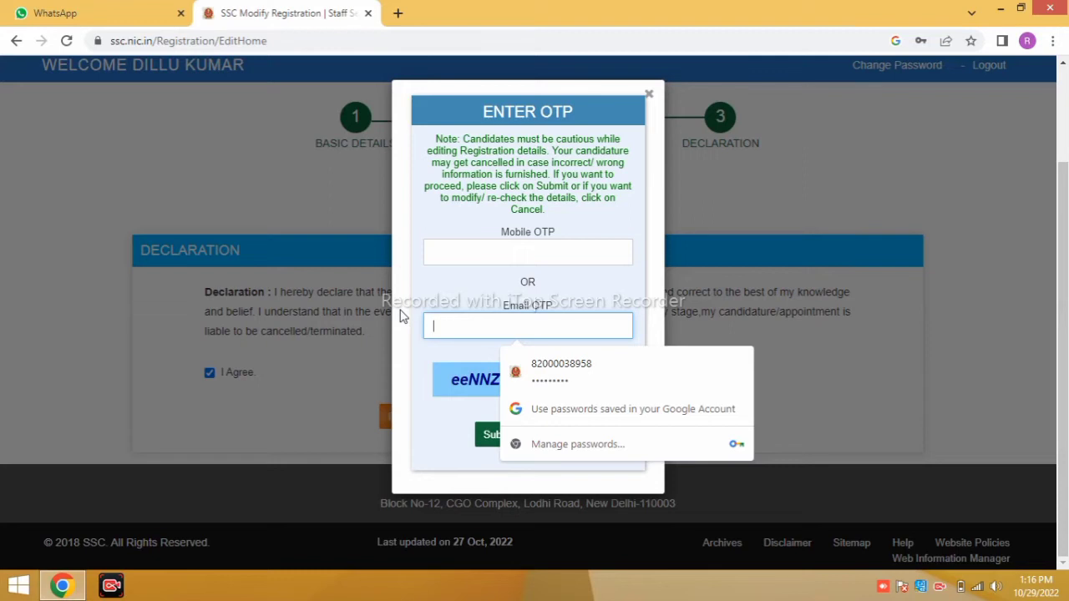
pyautogui.write('•')
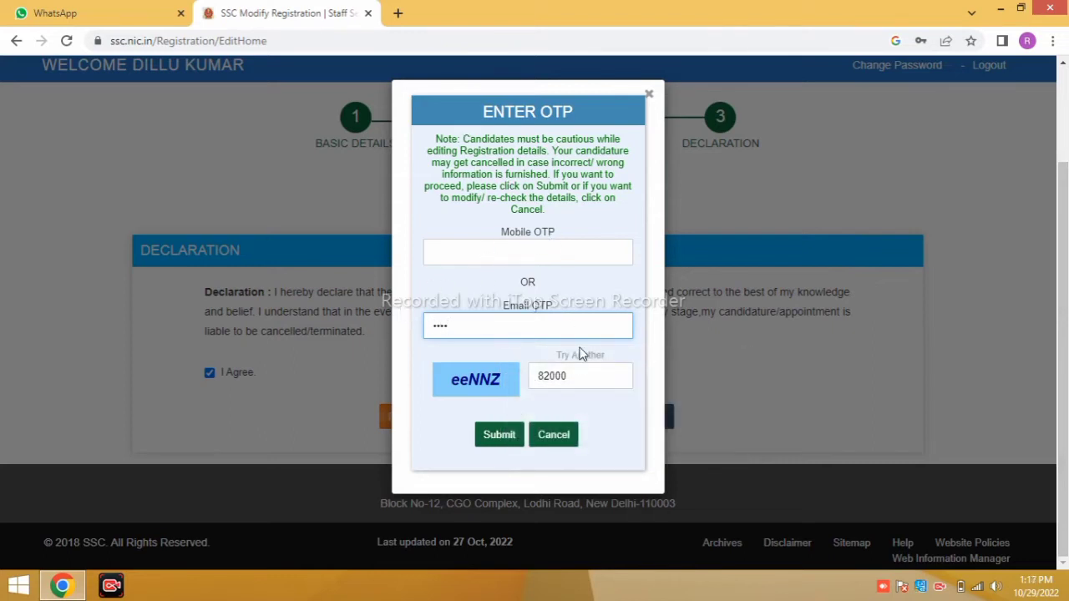
pyautogui.doubleClick(572, 377)
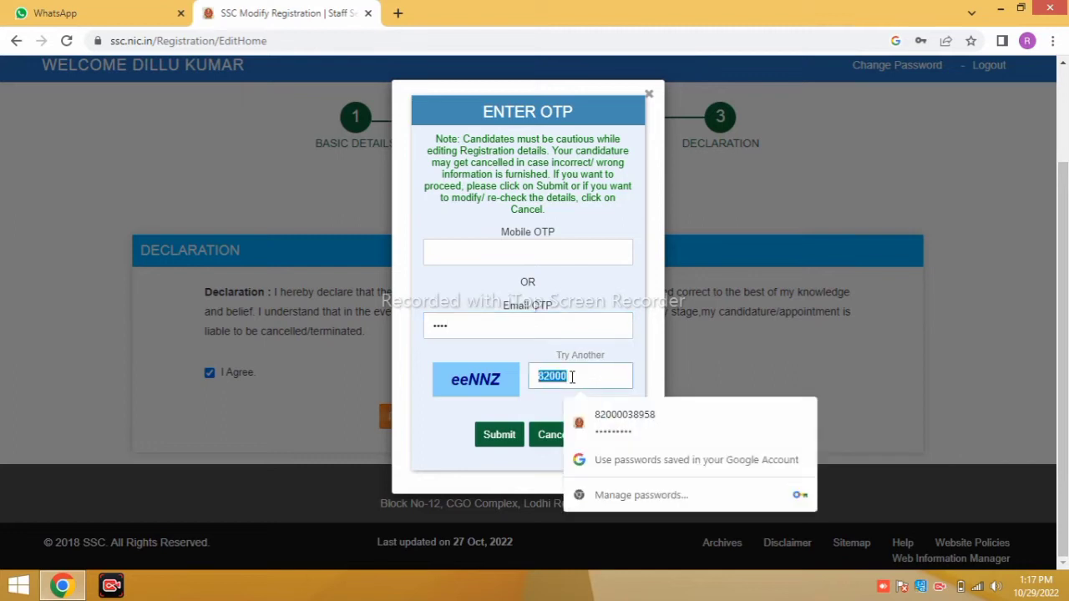
pyautogui.press('BackSpace')
pyautogui.write('eeNNZ')
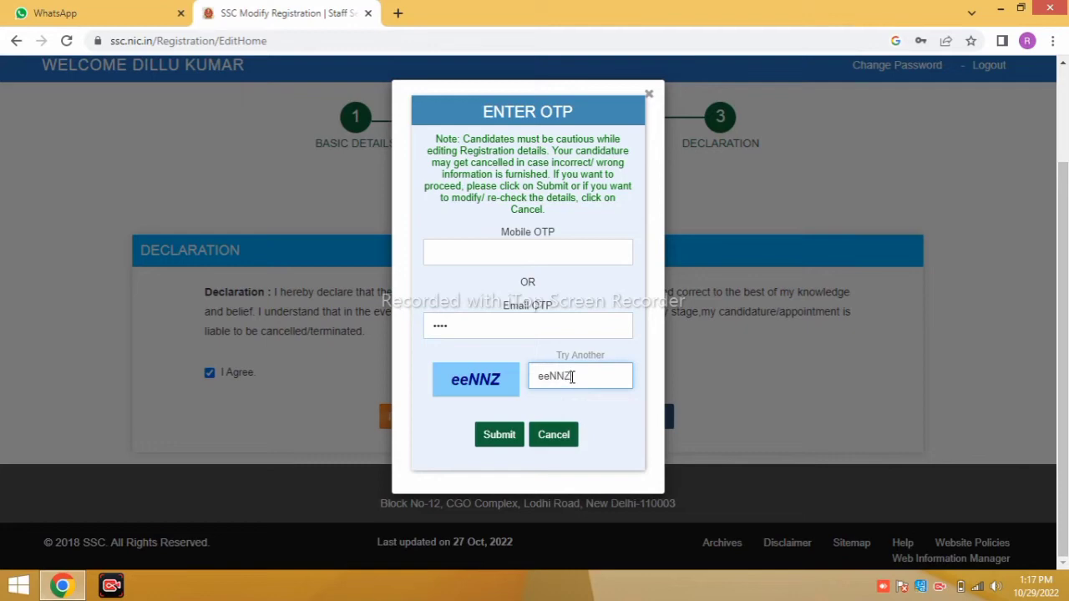
pyautogui.click(502, 436)
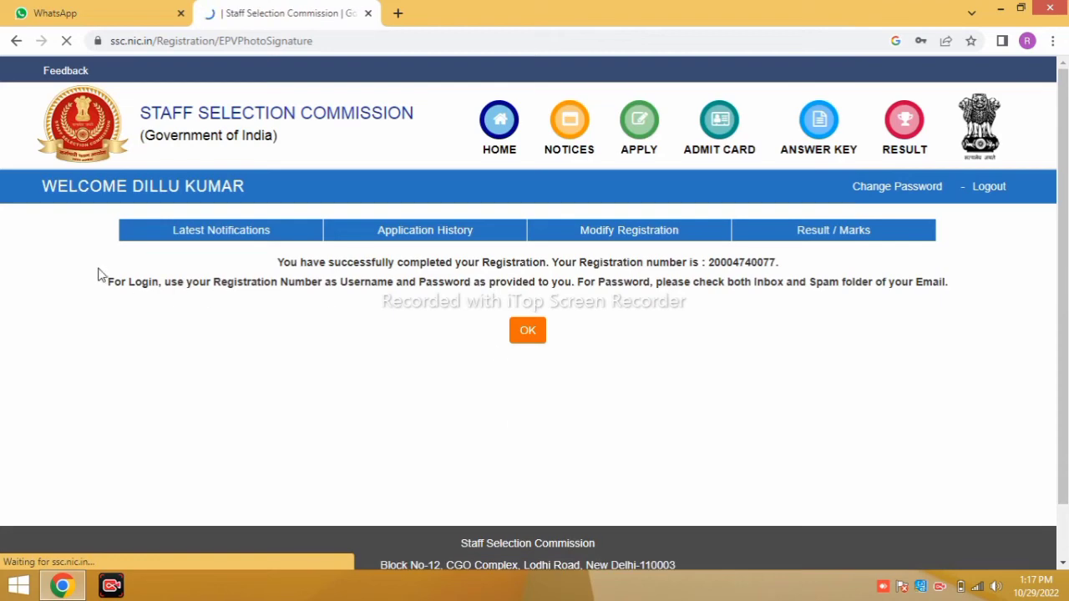
# Step: Acknowledge the registration-completed message with OK
pyautogui.click(524, 334)
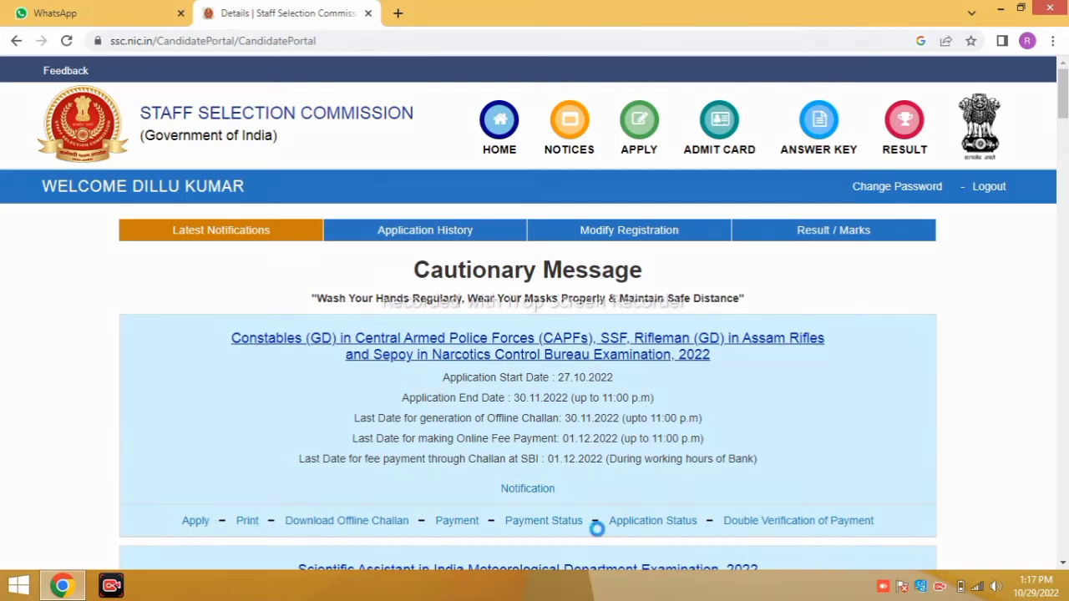
# Step: Follow the Apply link under the Constables (GD) 2022 notice in Latest Notifications
pyautogui.moveTo(100, 478)
pyautogui.mouseDown()
pyautogui.moveTo(382, 537)
pyautogui.moveTo(882, 535)
pyautogui.mouseUp()
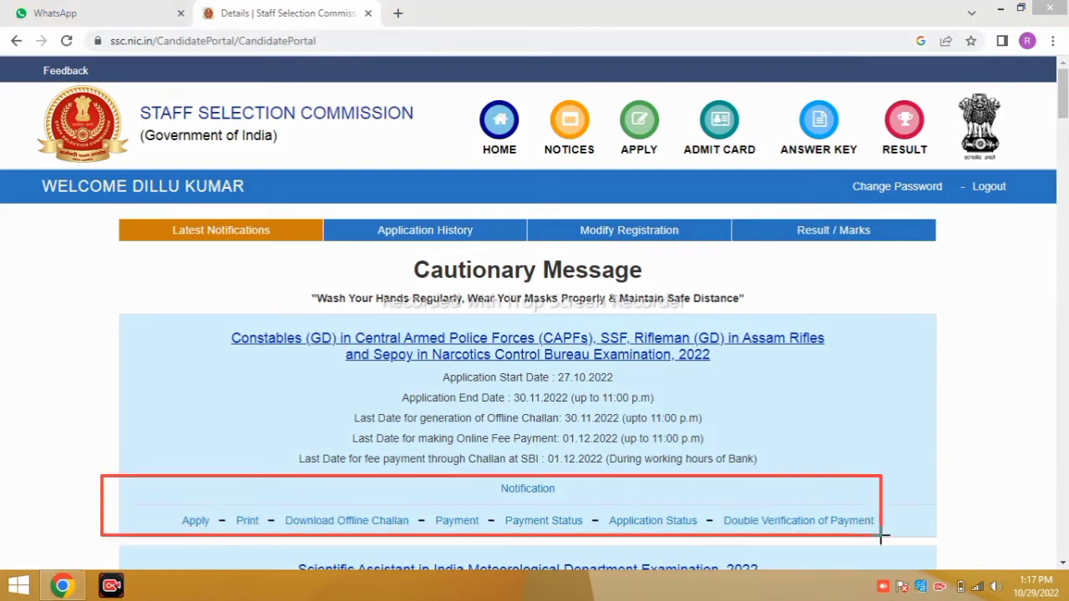
pyautogui.moveTo(175, 512)
pyautogui.mouseDown()
pyautogui.moveTo(215, 528)
pyautogui.moveTo(488, 544)
pyautogui.moveTo(516, 524)
pyautogui.moveTo(575, 539)
pyautogui.mouseUp()
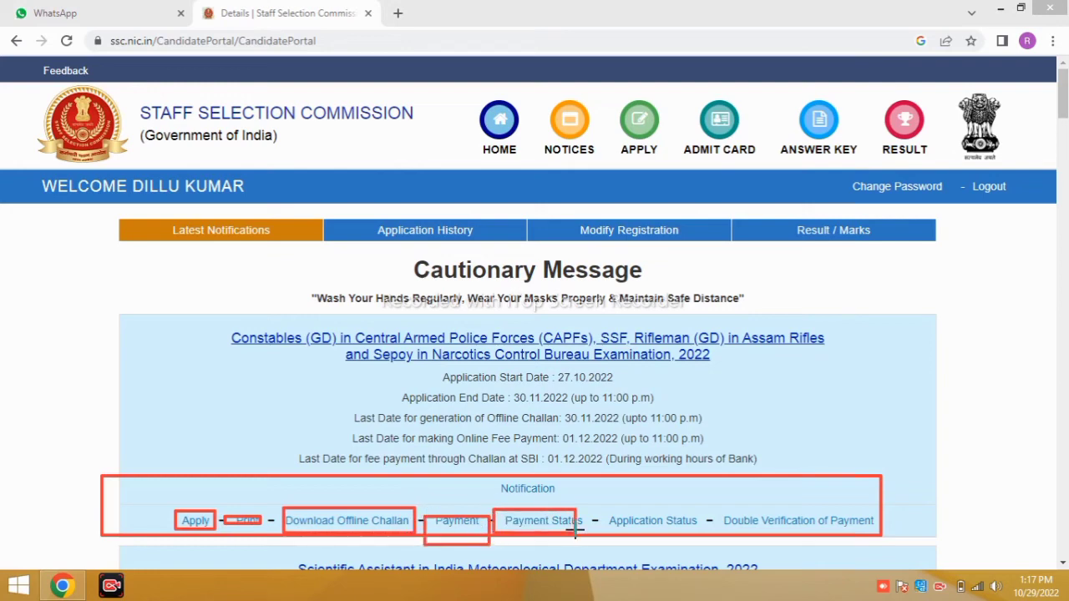
pyautogui.press('Escape')
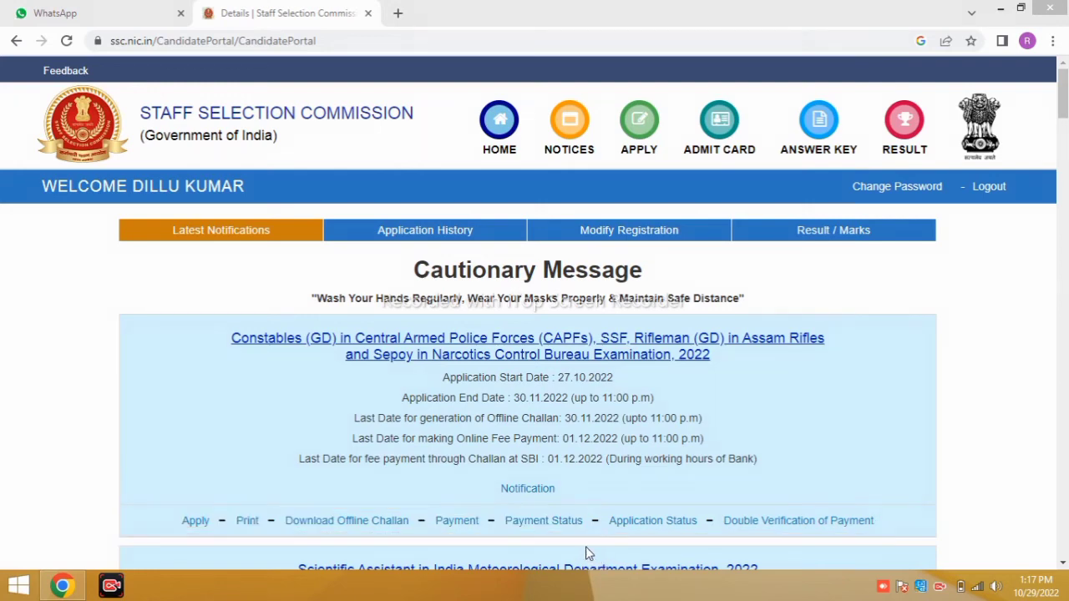
pyautogui.click(195, 526)
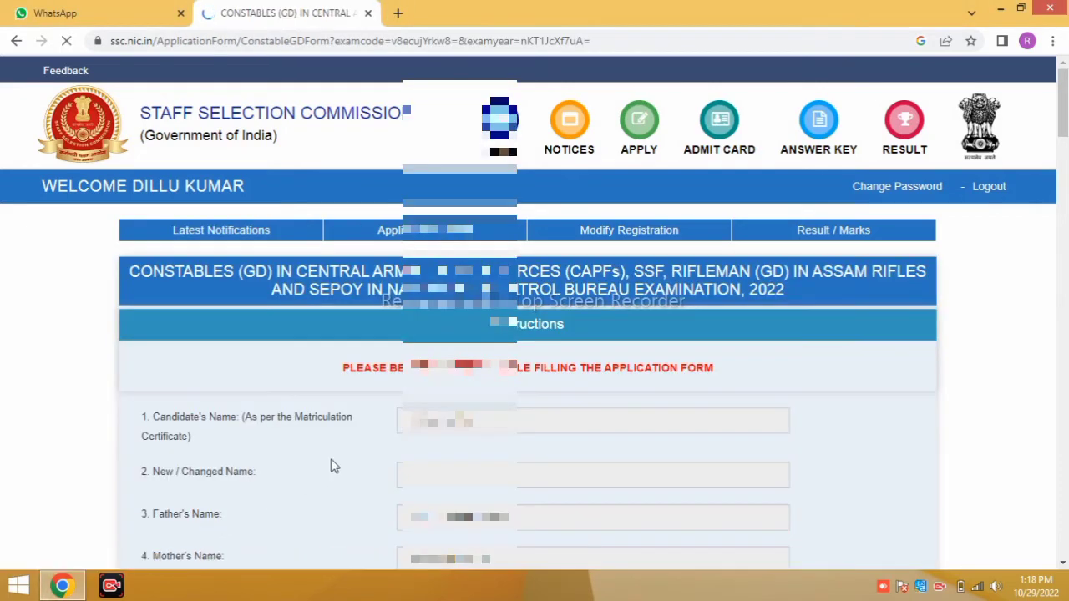
# Step: Answer No to age relaxation (15.1) and NCC certificate holder (16.1)
pyautogui.scroll(-12, 867, 383)
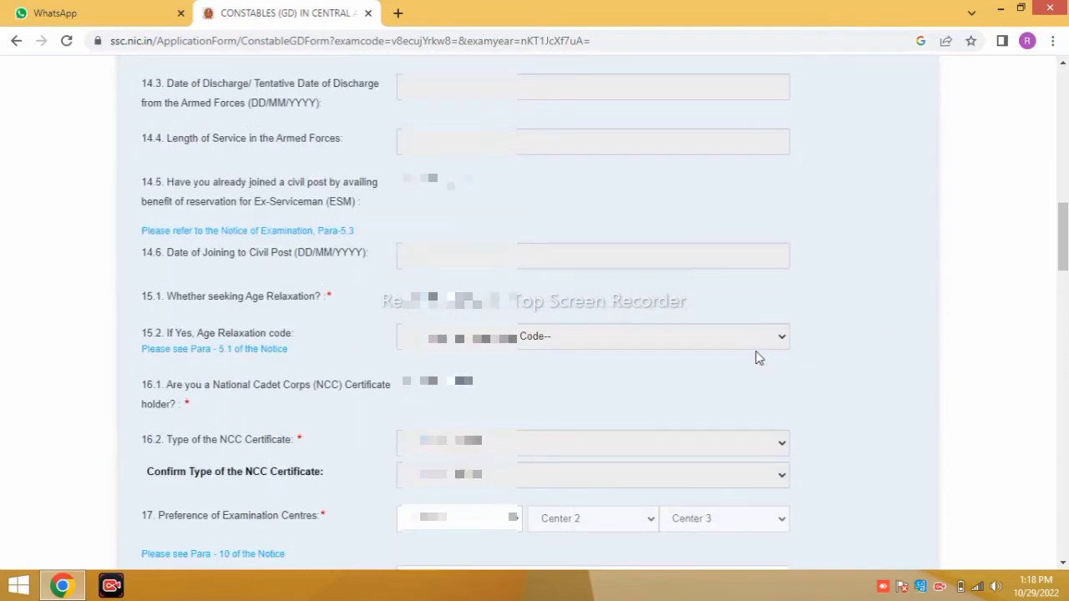
pyautogui.scroll(4, 652, 342)
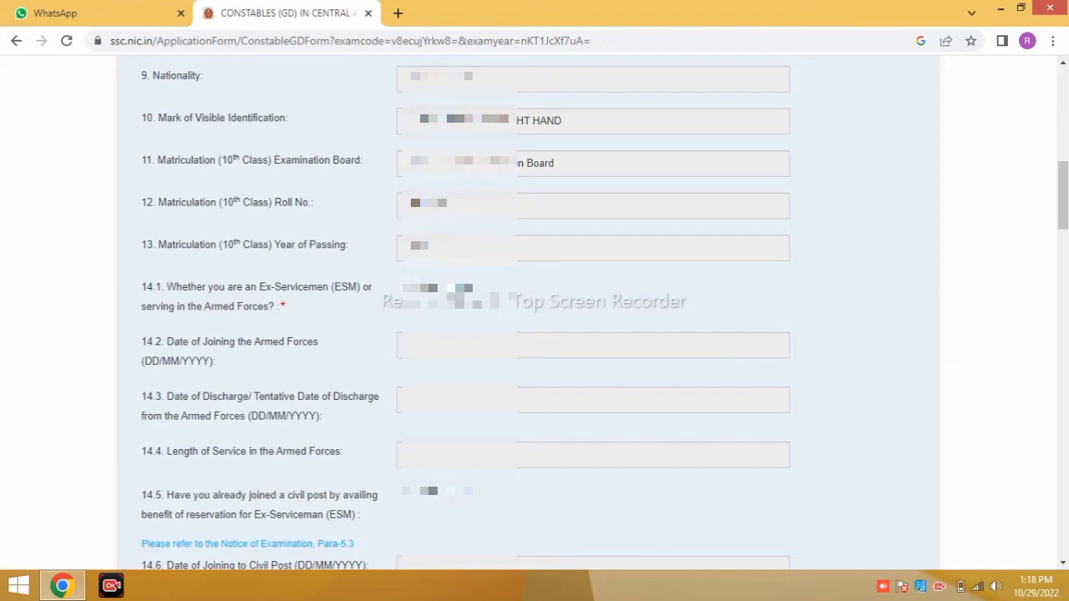
pyautogui.scroll(-3, 477, 270)
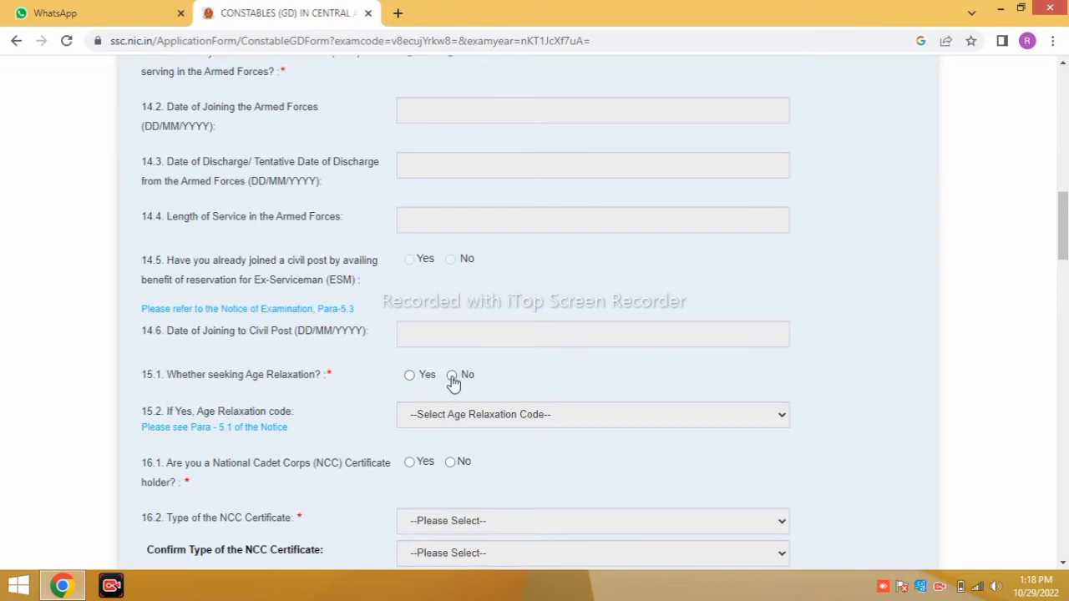
pyautogui.scroll(-2, 454, 381)
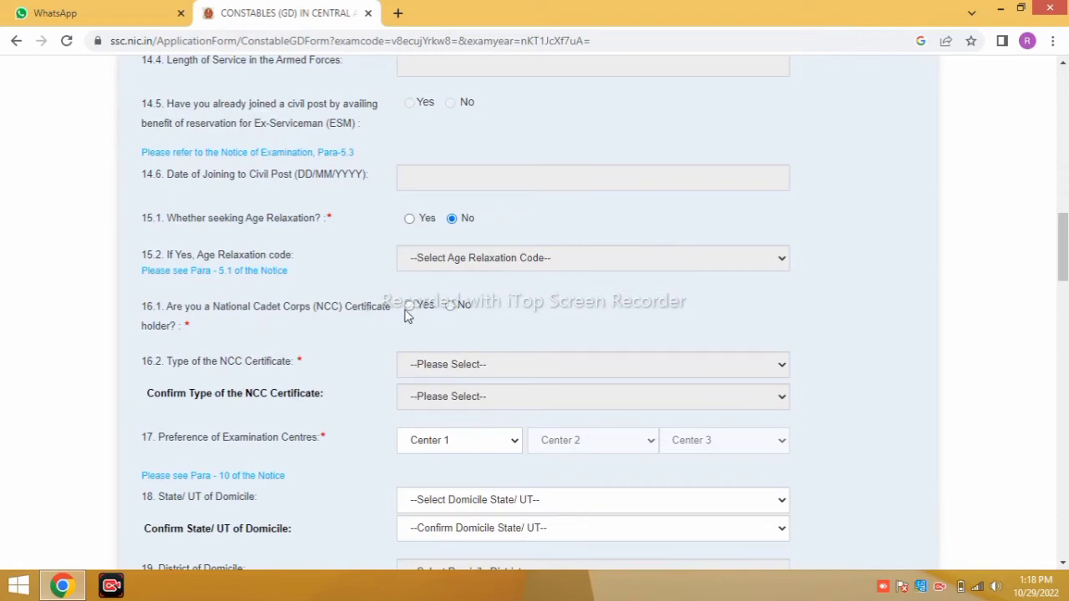
pyautogui.click(449, 308)
pyautogui.scroll(-1, 442, 325)
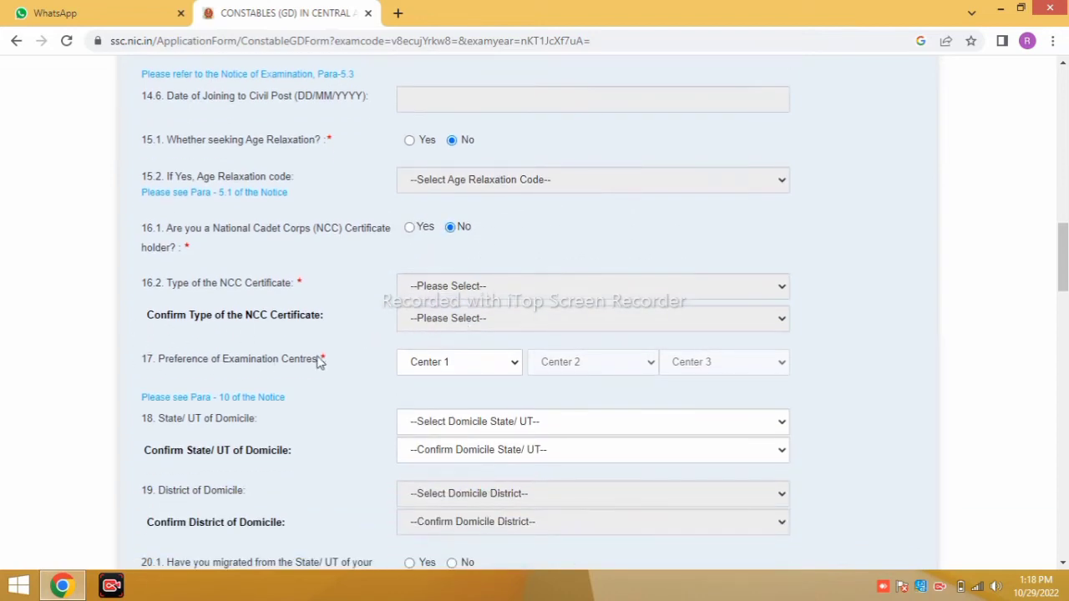
# Step: Pick CR-Patna(3206) as first and CR-Varanasi(3013) as second exam centre
pyautogui.click(446, 364)
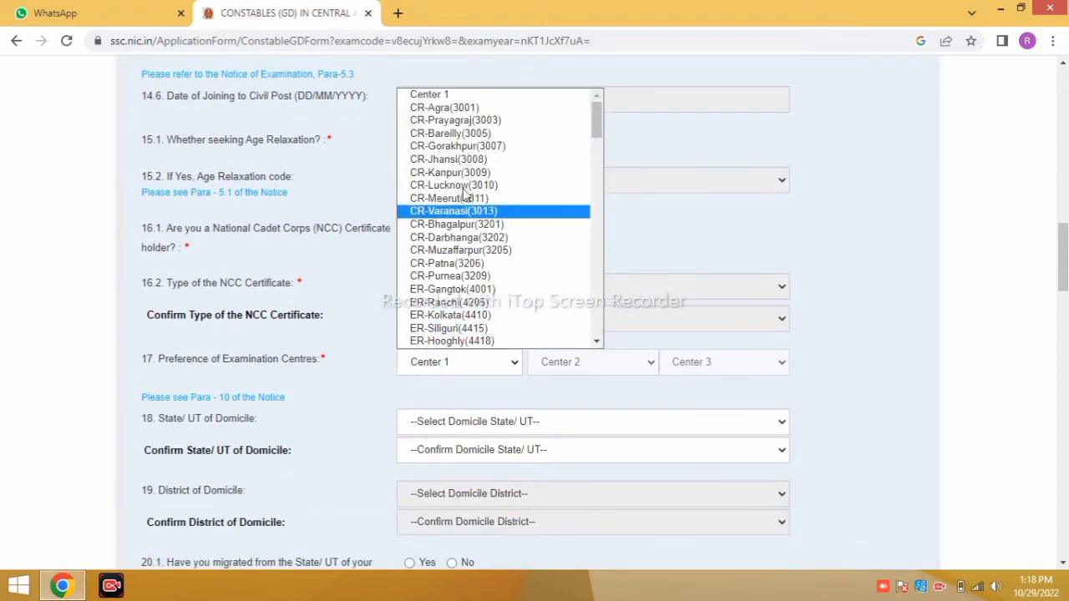
pyautogui.click(456, 266)
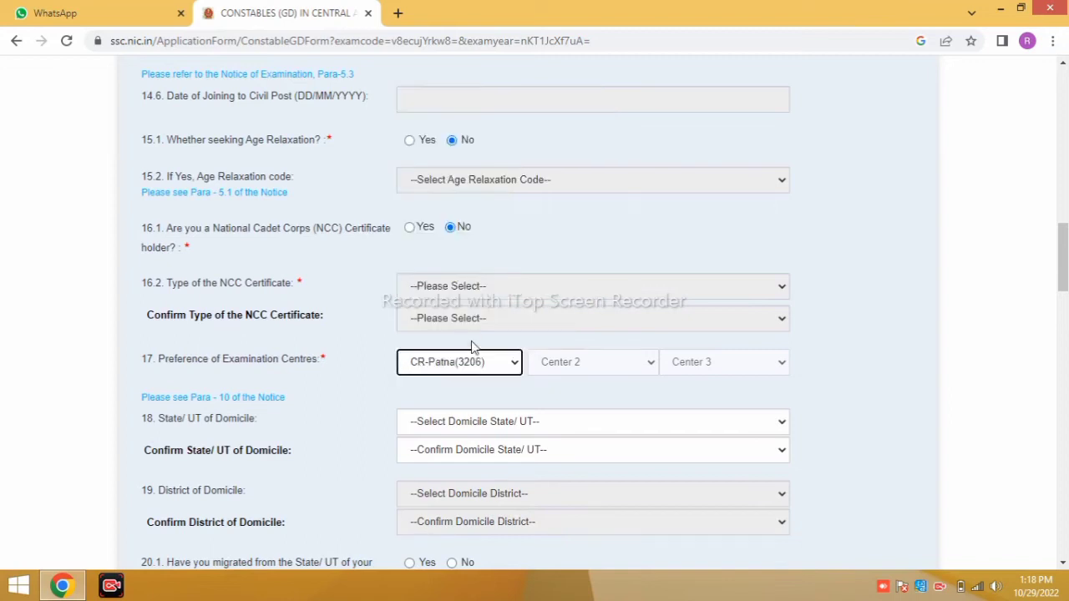
pyautogui.click(564, 362)
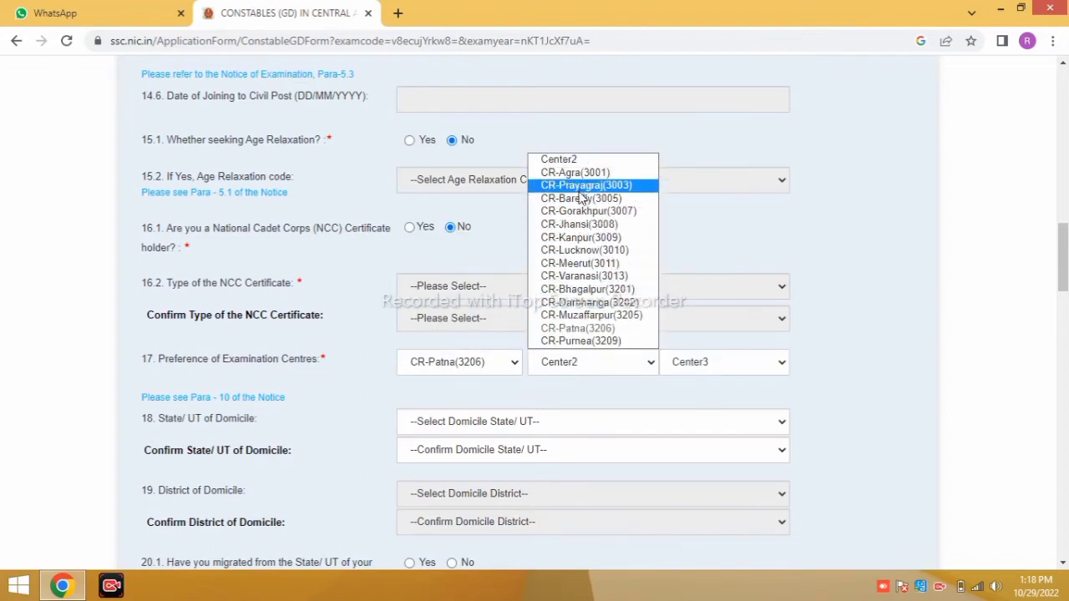
pyautogui.click(581, 276)
pyautogui.scroll(-3, 699, 406)
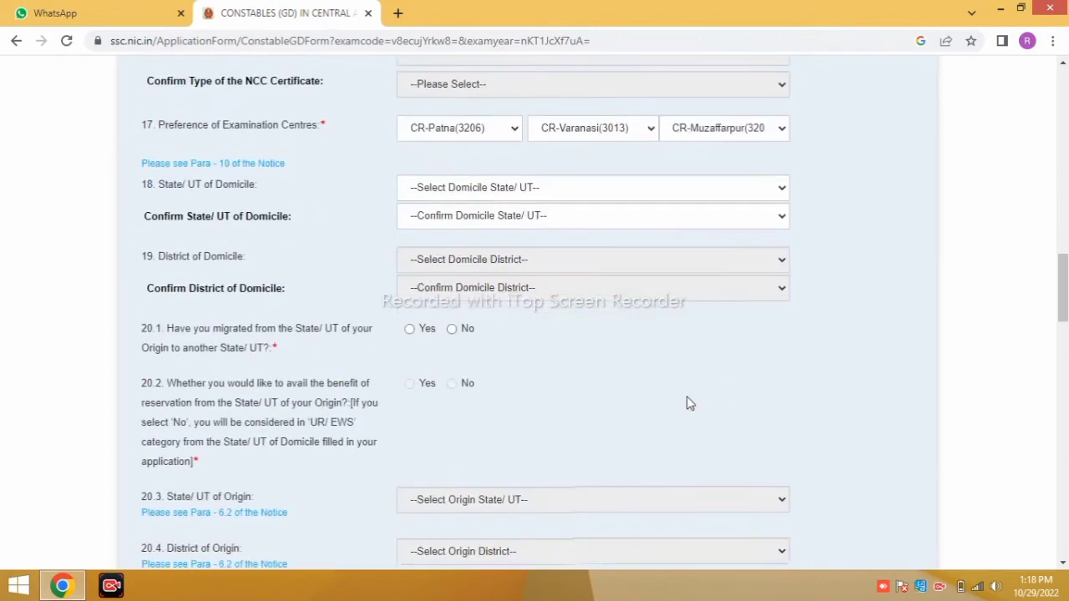
# Step: Set and confirm domicile state Bihar and domicile district Aurangabad
pyautogui.click(482, 186)
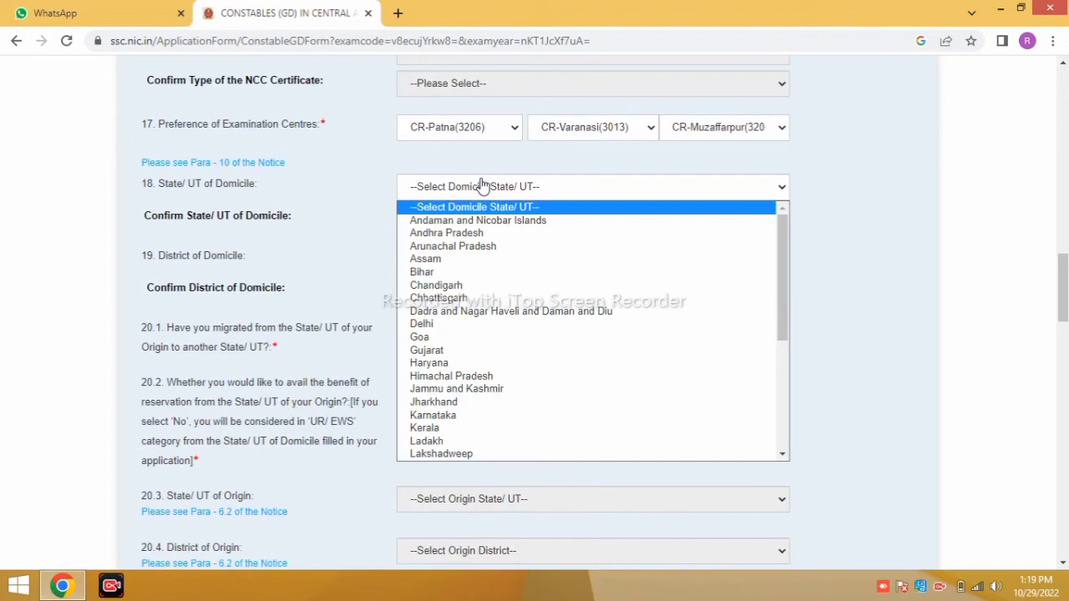
pyautogui.click(477, 273)
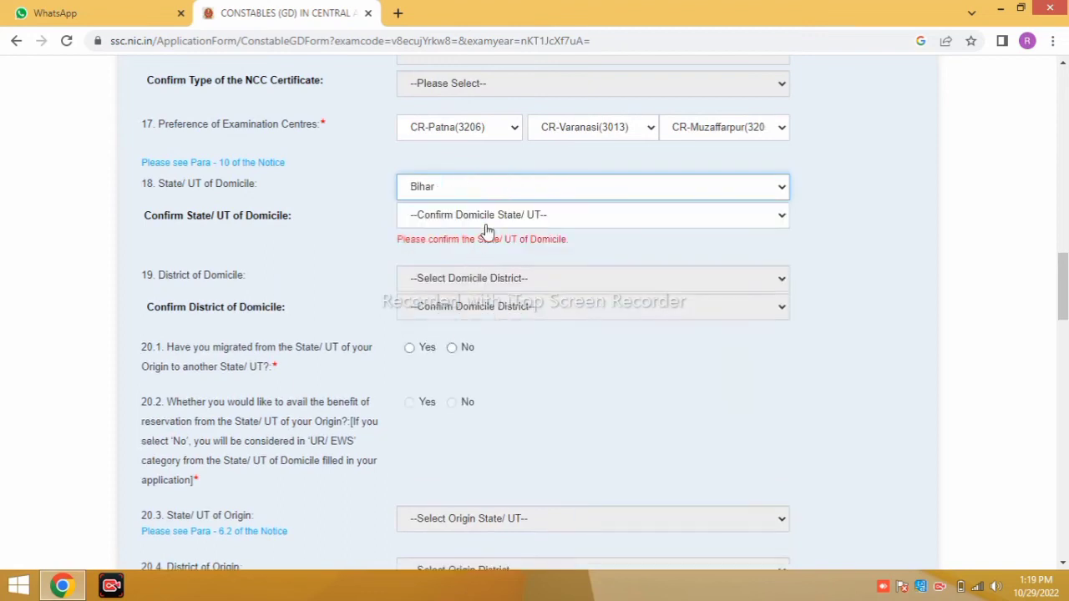
pyautogui.click(486, 222)
pyautogui.click(476, 301)
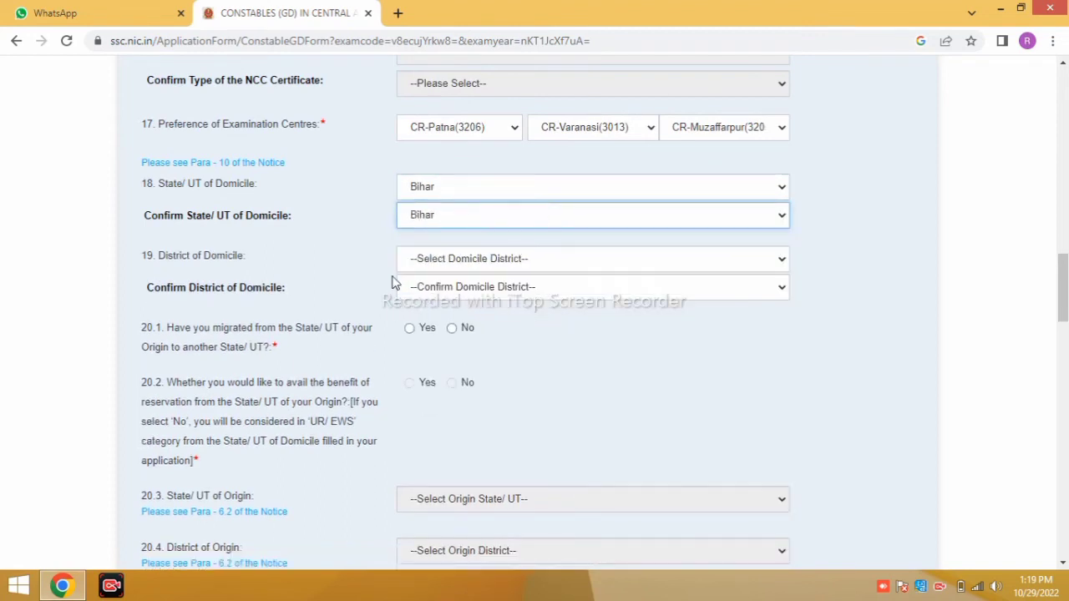
pyautogui.click(434, 263)
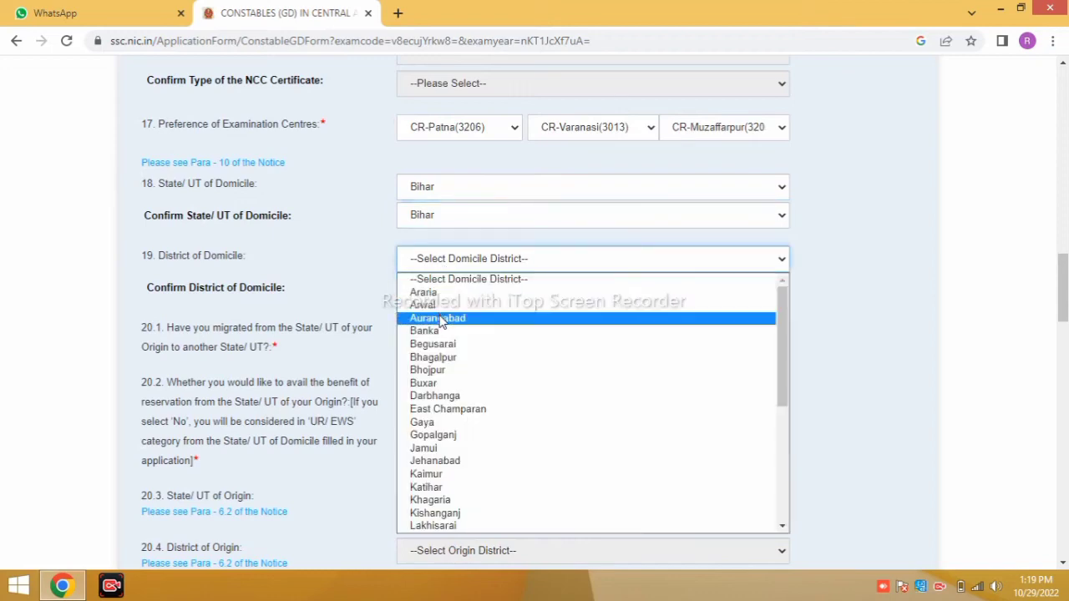
pyautogui.click(440, 321)
pyautogui.click(469, 286)
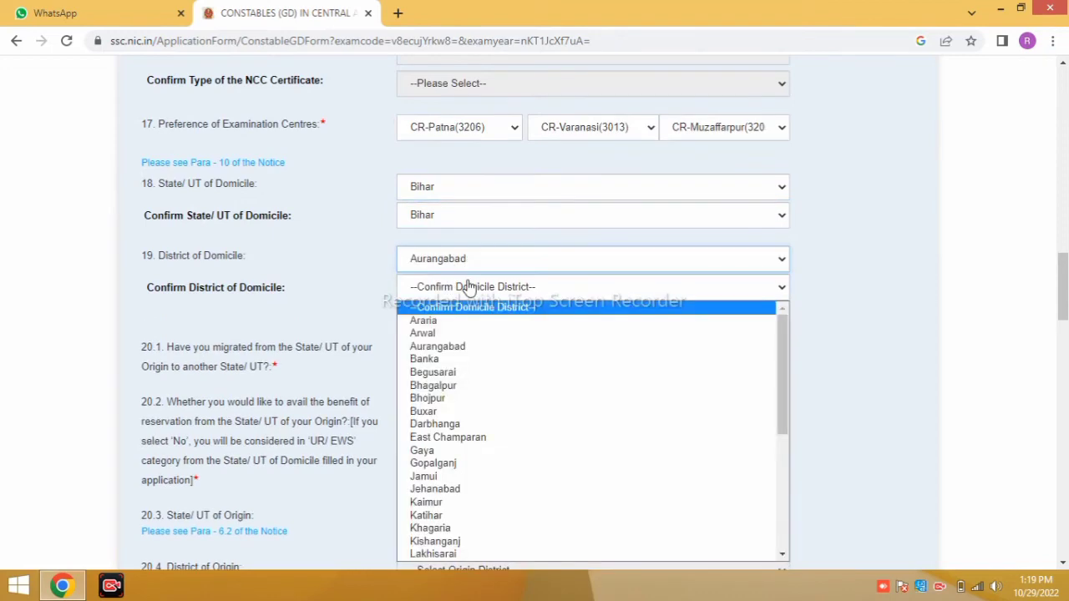
pyautogui.click(460, 346)
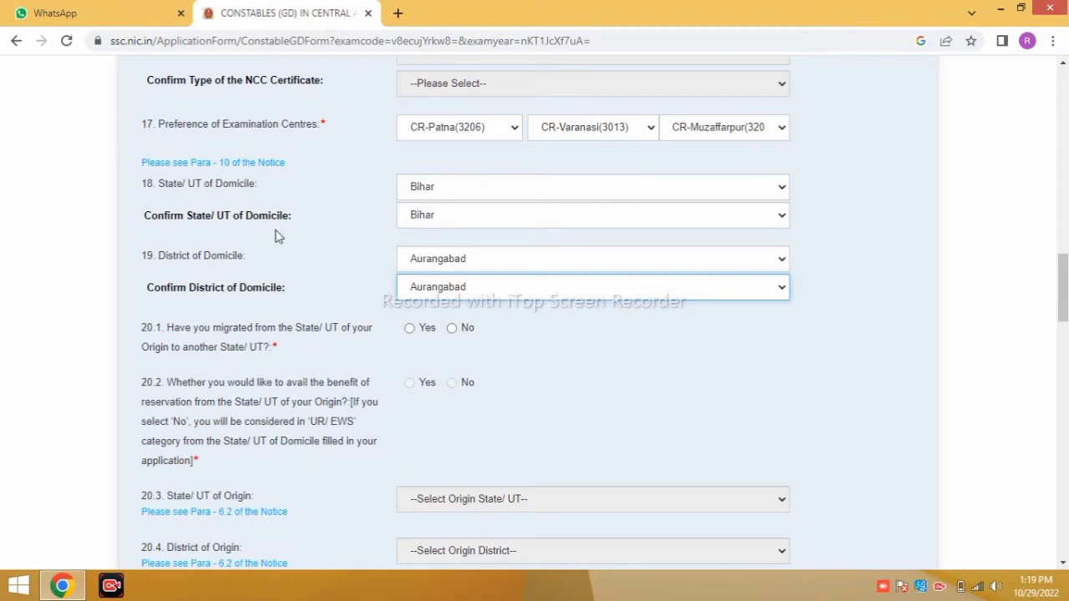
# Step: Answer No to the migration question 20.1
pyautogui.click(451, 328)
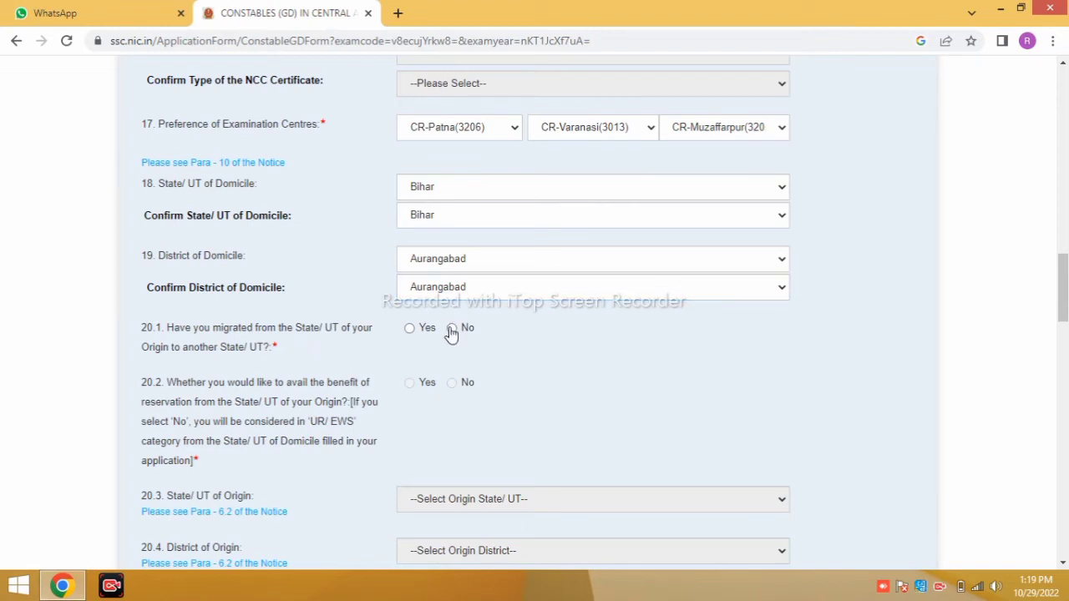
pyautogui.scroll(-3, 536, 356)
pyautogui.scroll(-2, 538, 363)
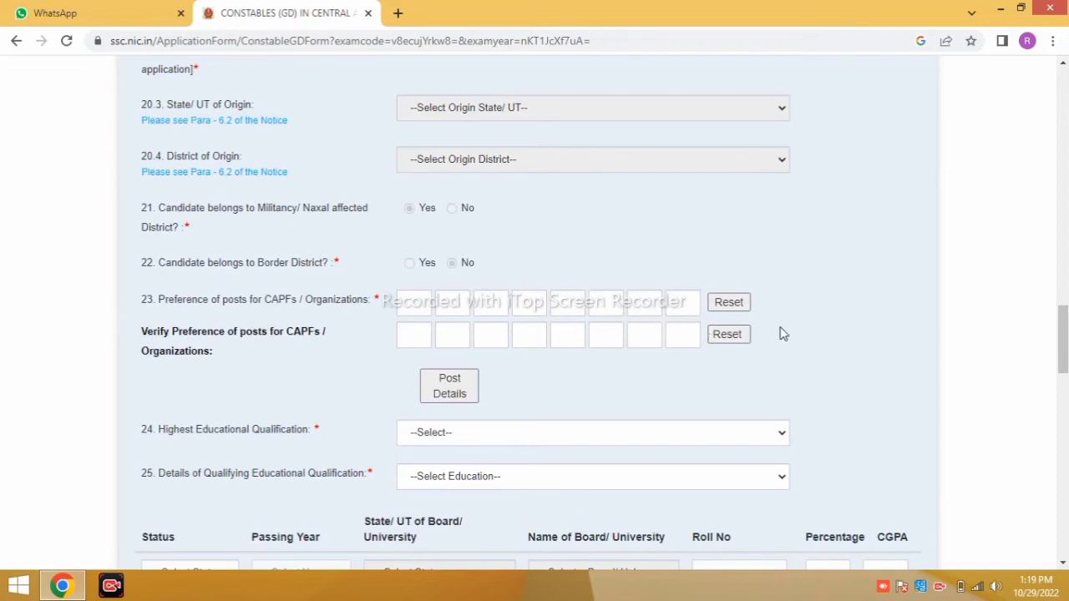
# Step: Check the Post Details codes and enter CAPF preferences B, D, A, F, E, G, H, C in both rows
pyautogui.click(458, 385)
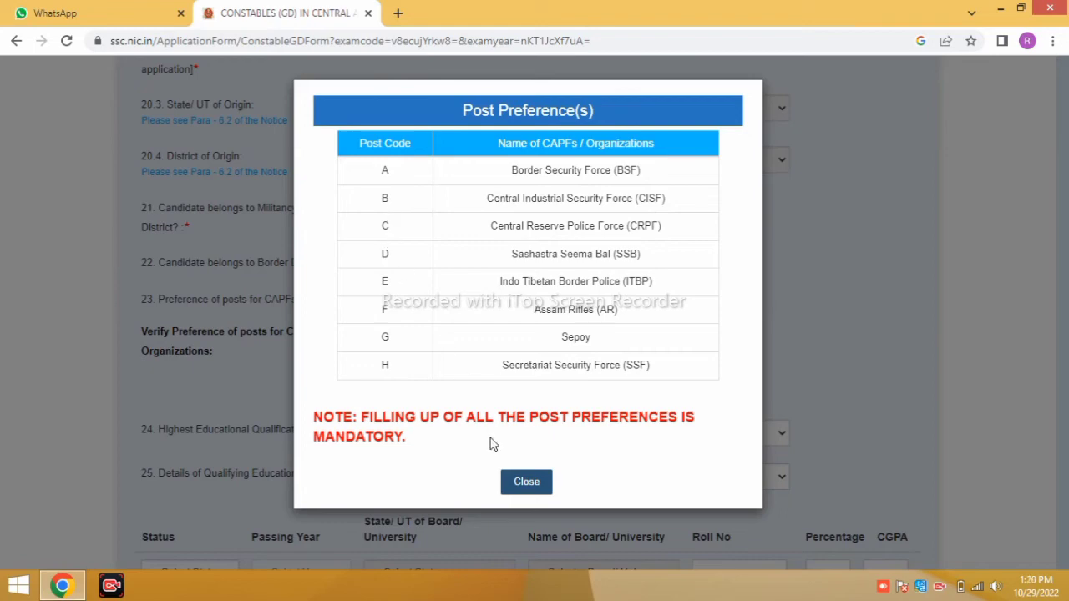
pyautogui.click(519, 486)
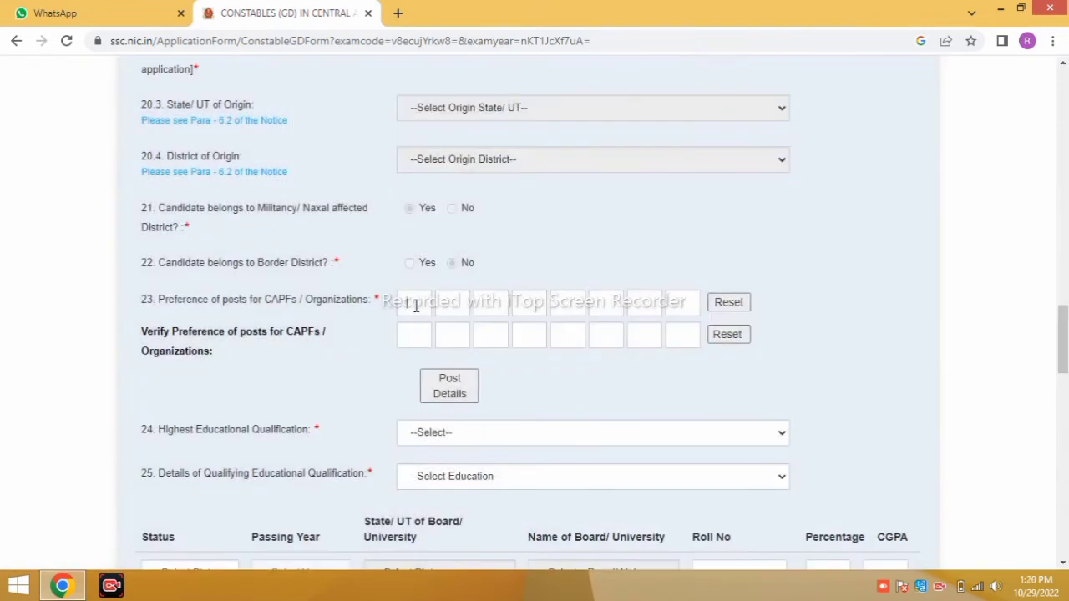
pyautogui.click(415, 306)
pyautogui.press('Tab')
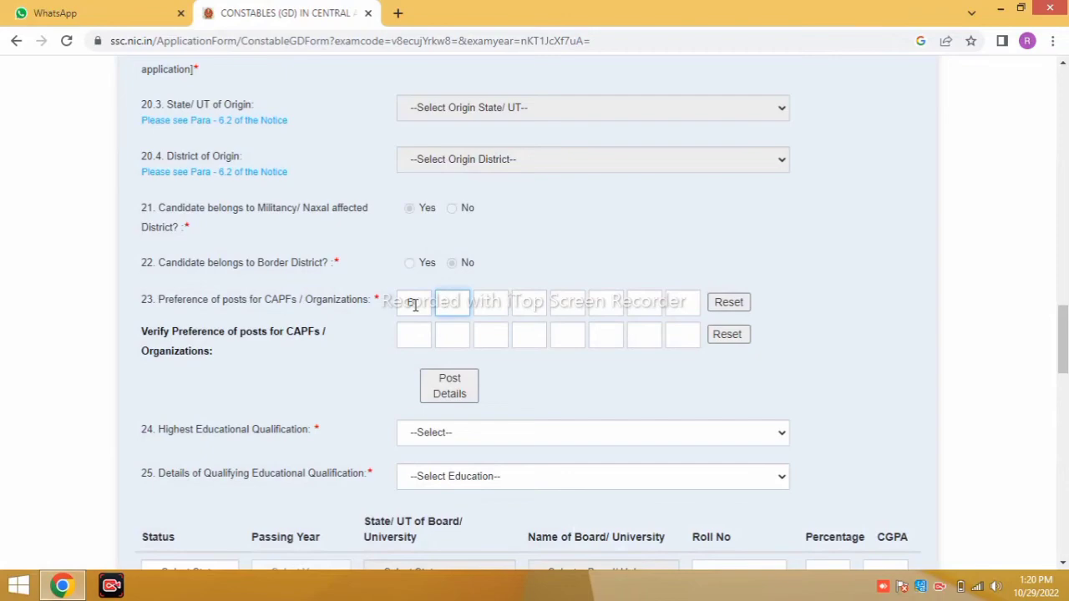
pyautogui.click(450, 386)
pyautogui.click(458, 404)
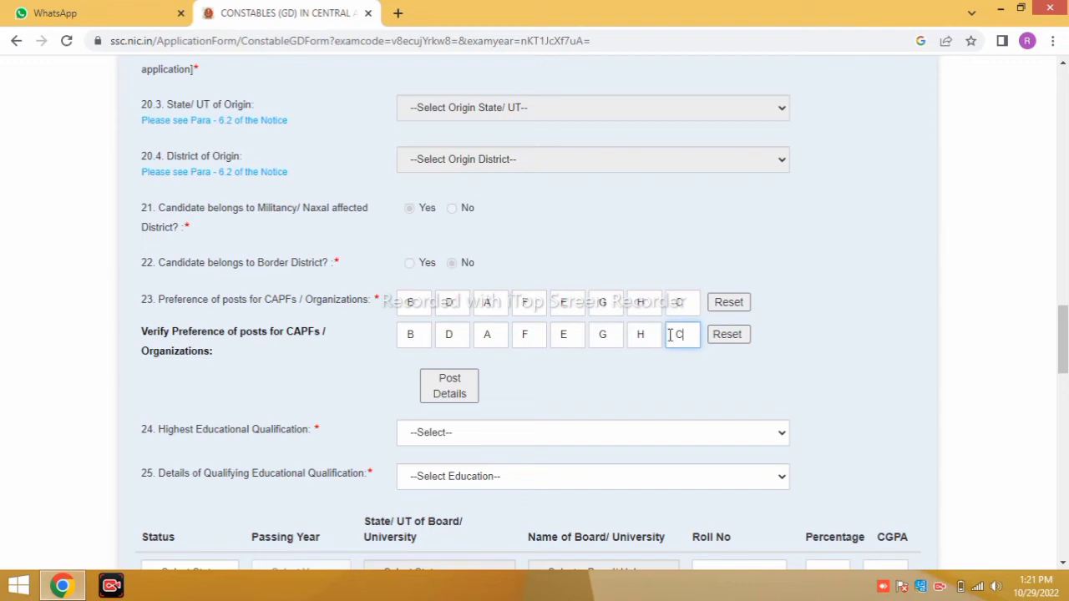
# Step: Set highest qualification to Matriculation/10th Class Pass and qualifying education to 10th Standard
pyautogui.scroll(-2, 521, 346)
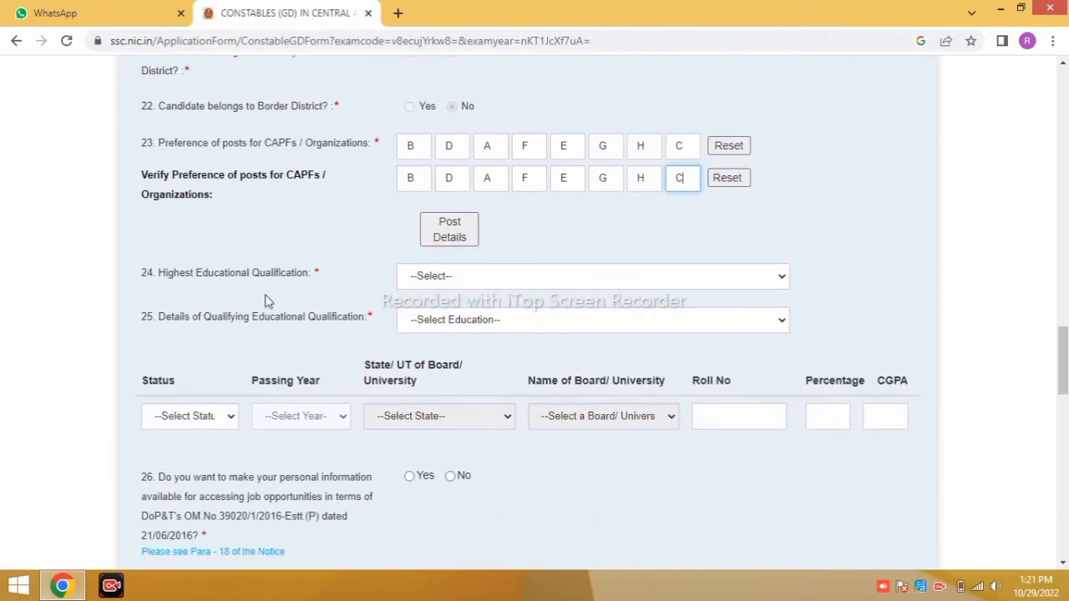
pyautogui.click(452, 284)
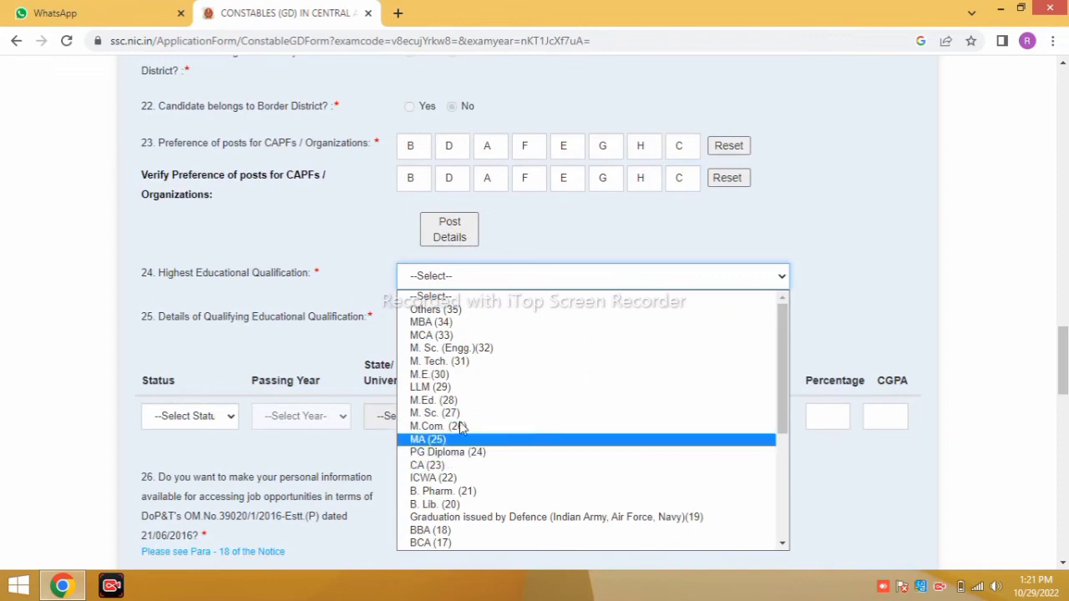
pyautogui.scroll(-5, 512, 434)
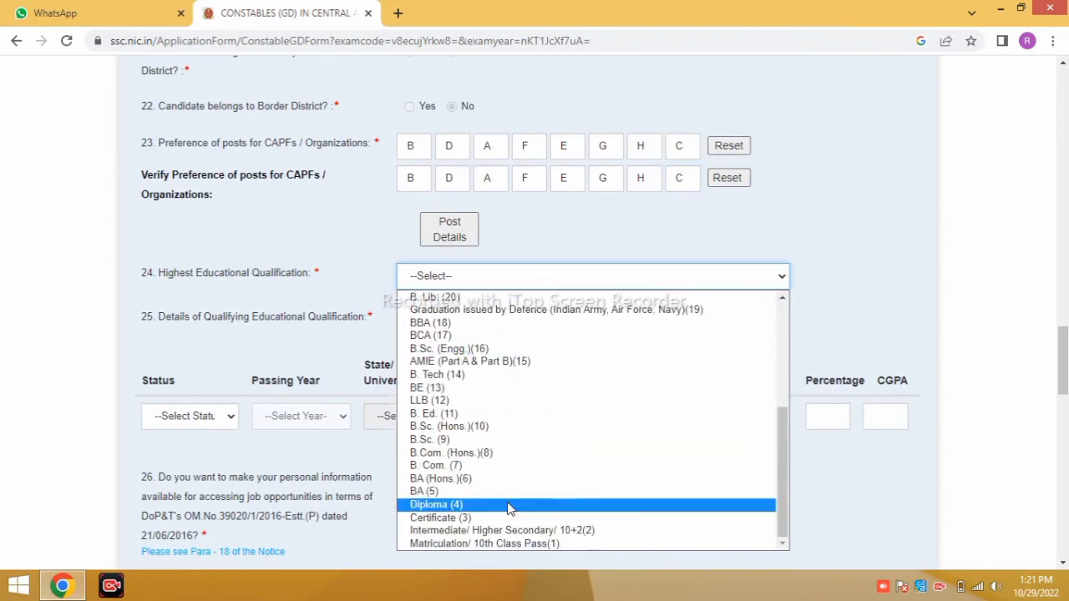
pyautogui.click(517, 545)
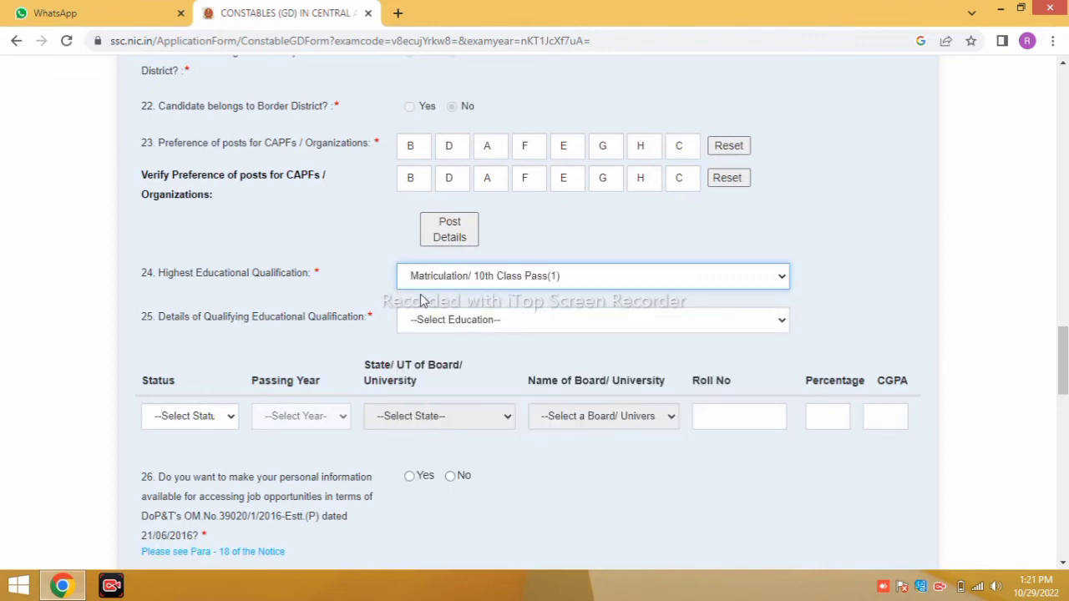
pyautogui.click(490, 325)
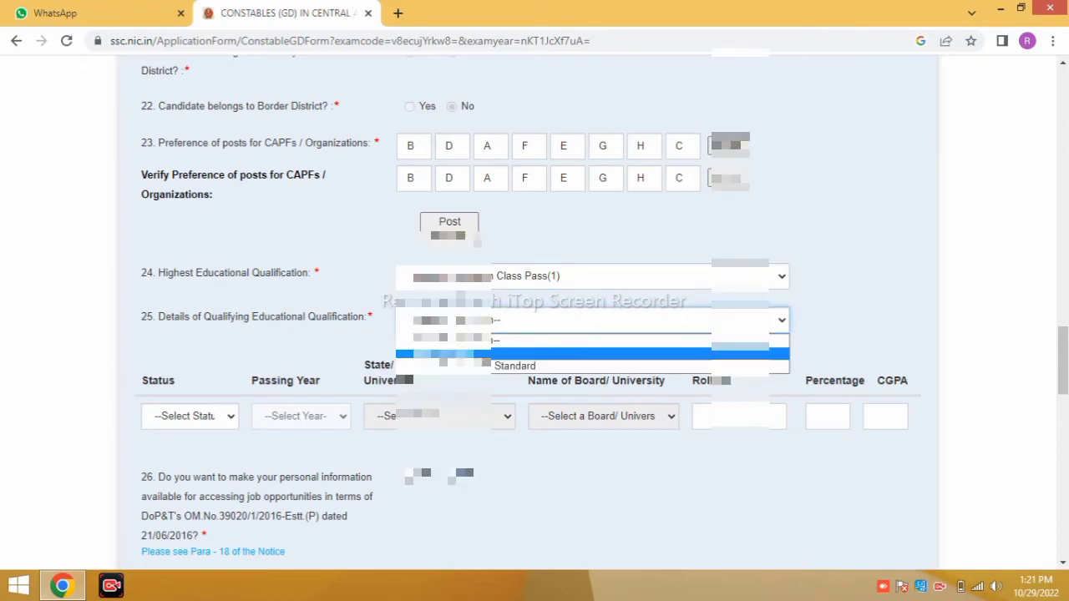
pyautogui.click(482, 354)
pyautogui.moveTo(365, 343); pyautogui.dragTo(342, 341)
pyautogui.scroll(-2, 342, 341)
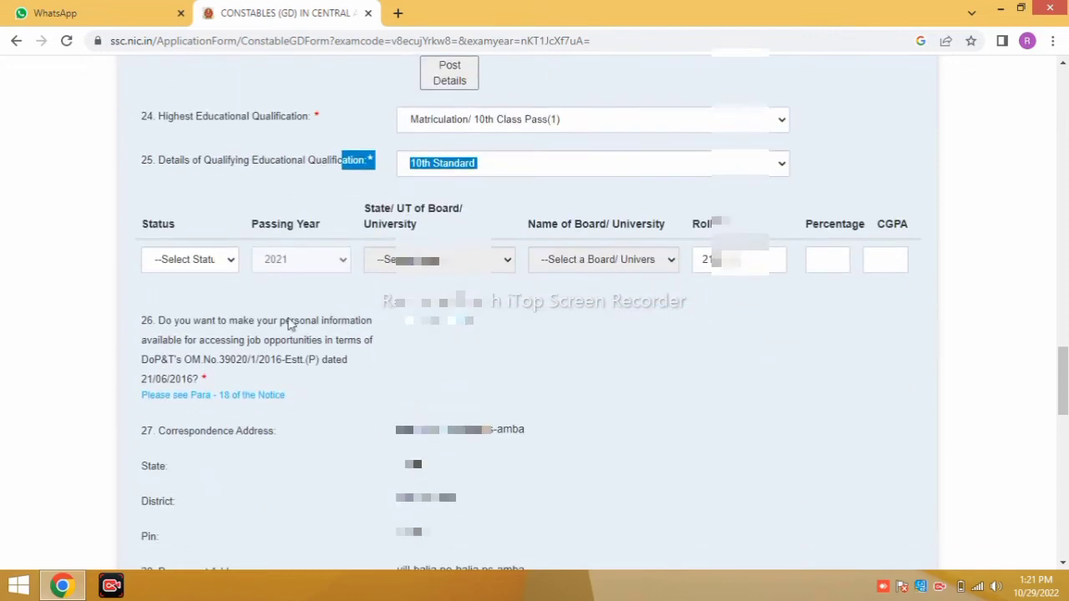
# Step: Mark the 10th Standard qualification as Passed with a percentage of 36.2
pyautogui.click(180, 265)
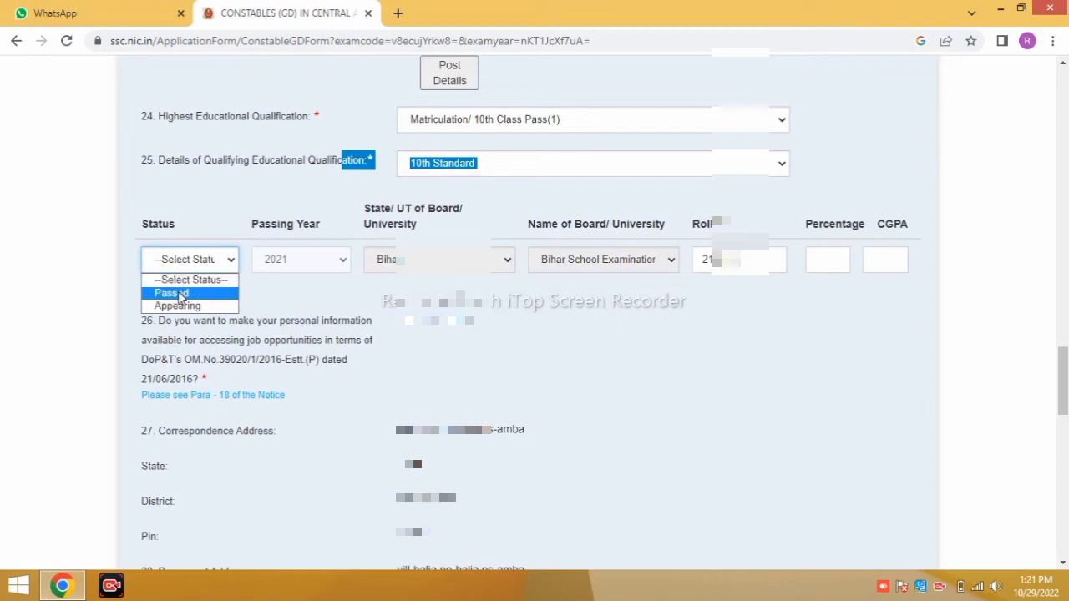
pyautogui.click(179, 290)
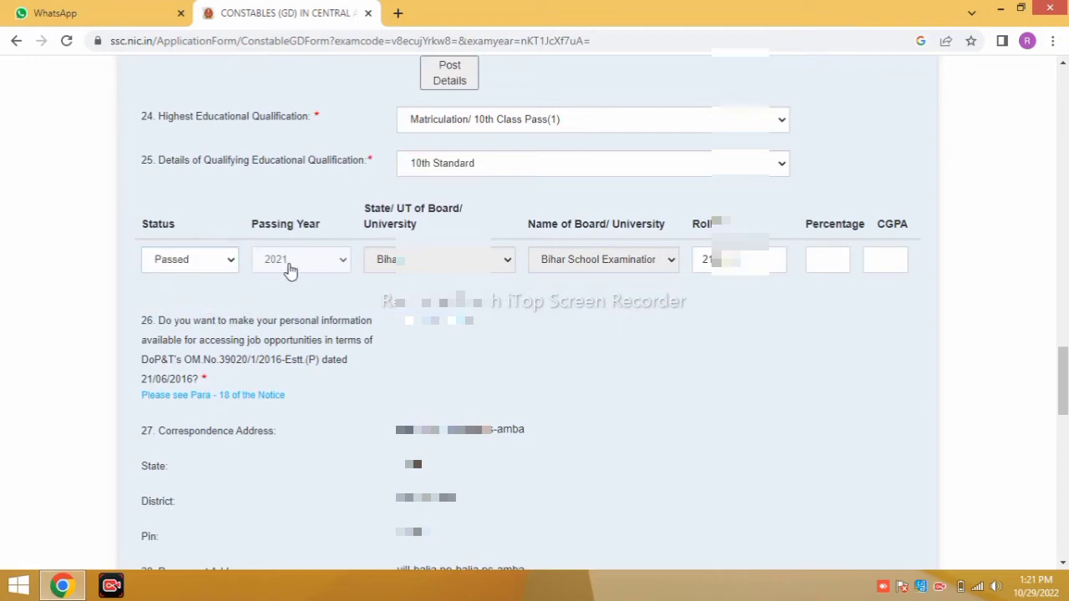
pyautogui.click(827, 257)
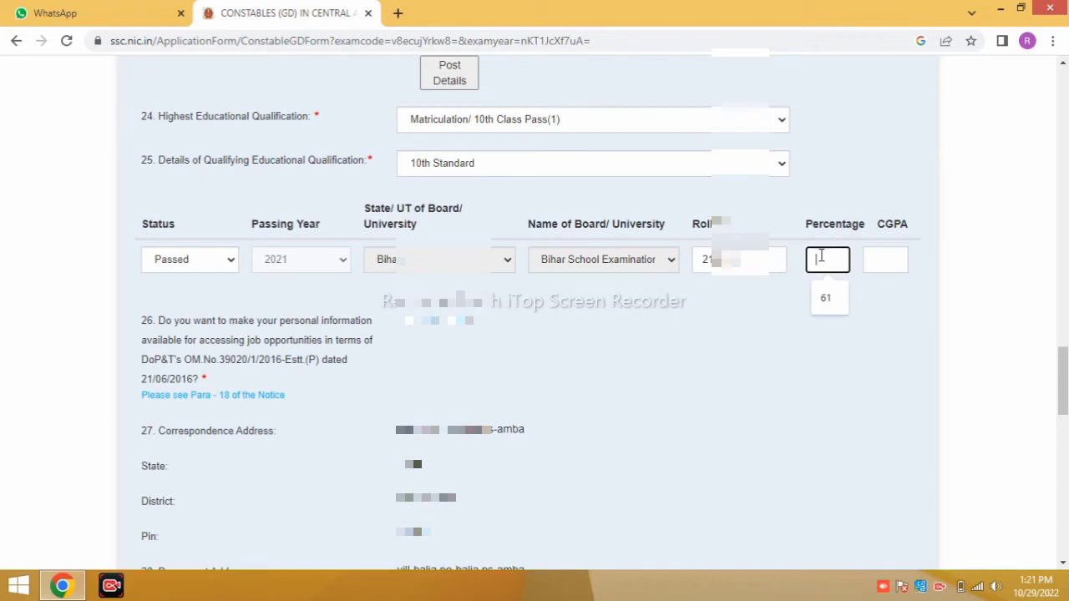
pyautogui.write('36.2')
pyautogui.click(764, 443)
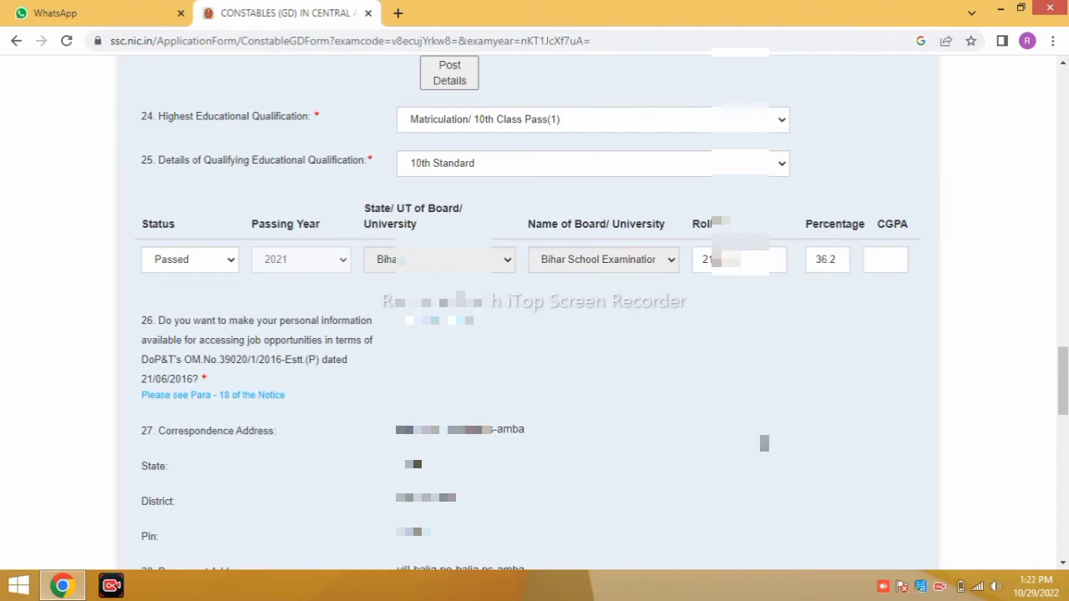
pyautogui.scroll(-2, 673, 425)
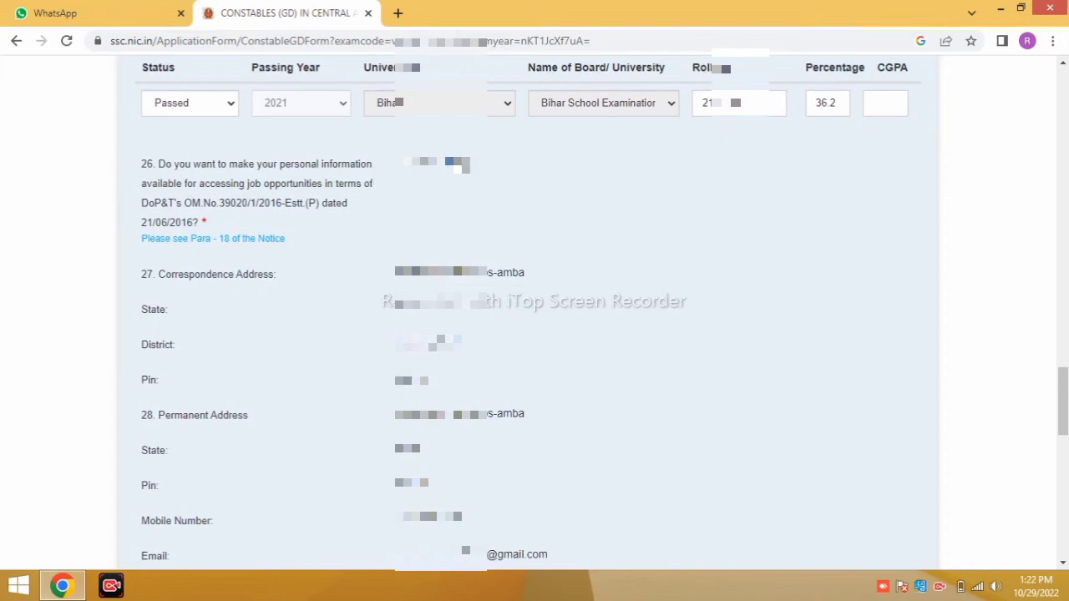
# Step: Tick I Agree on the Aadhaar declaration and select the captcha box
pyautogui.scroll(-5, 449, 288)
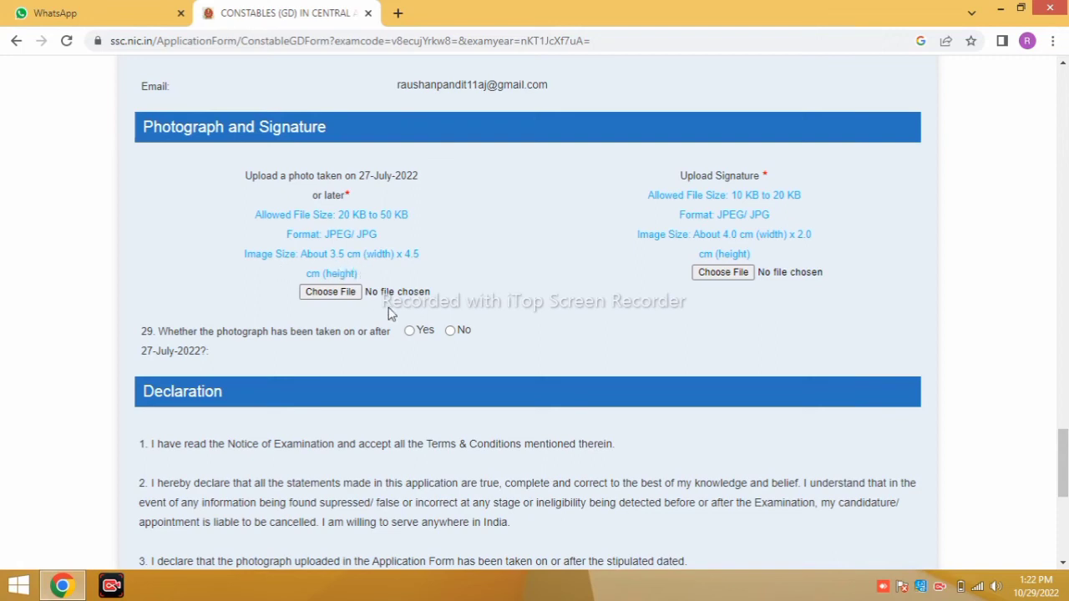
pyautogui.scroll(-4, 532, 342)
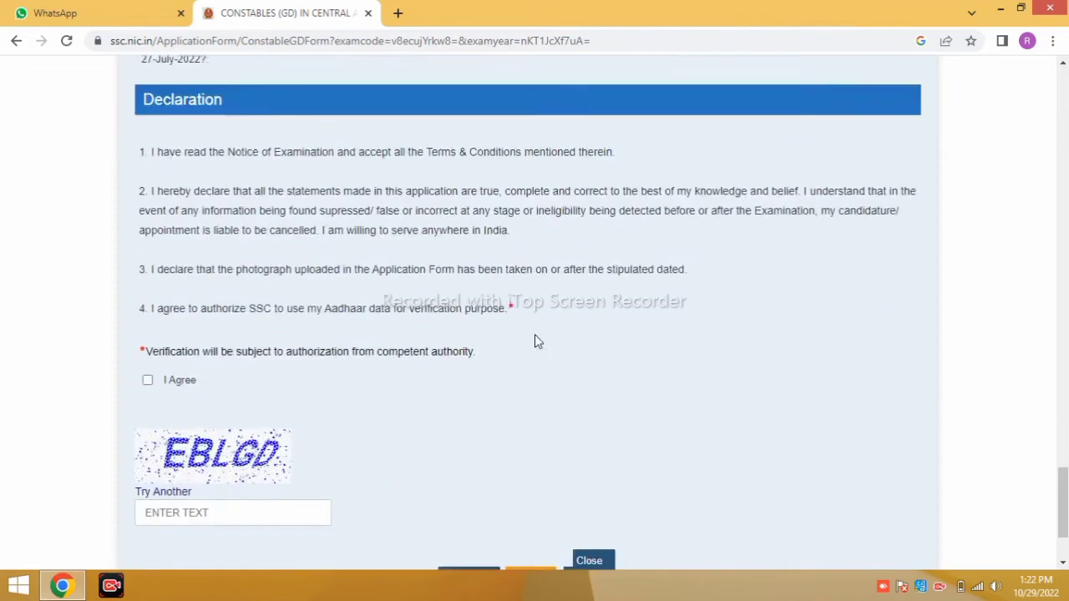
pyautogui.click(147, 359)
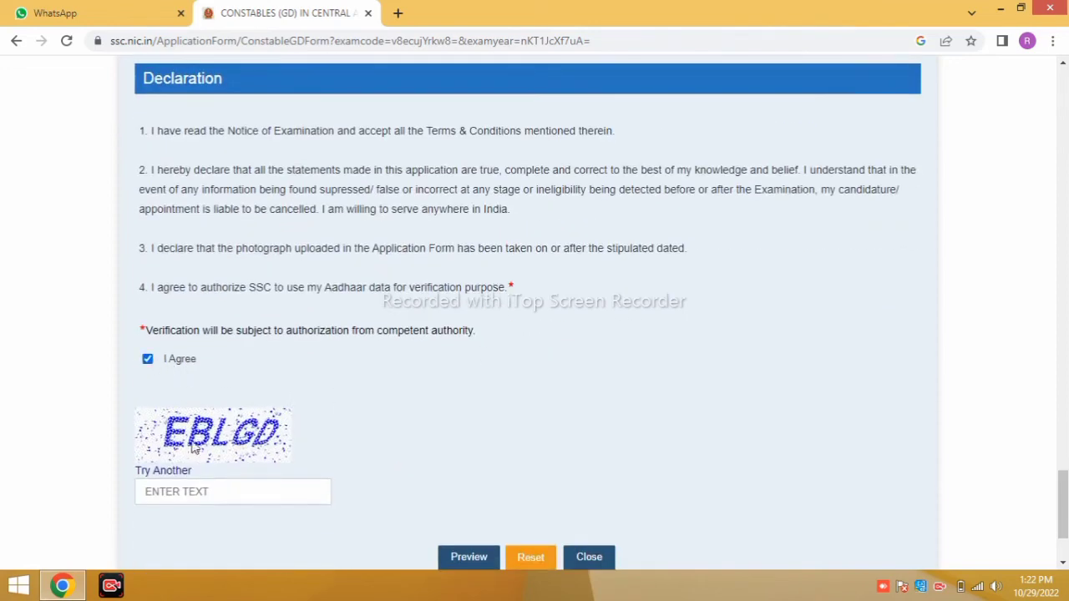
pyautogui.click(193, 491)
pyautogui.scroll(-2, 468, 501)
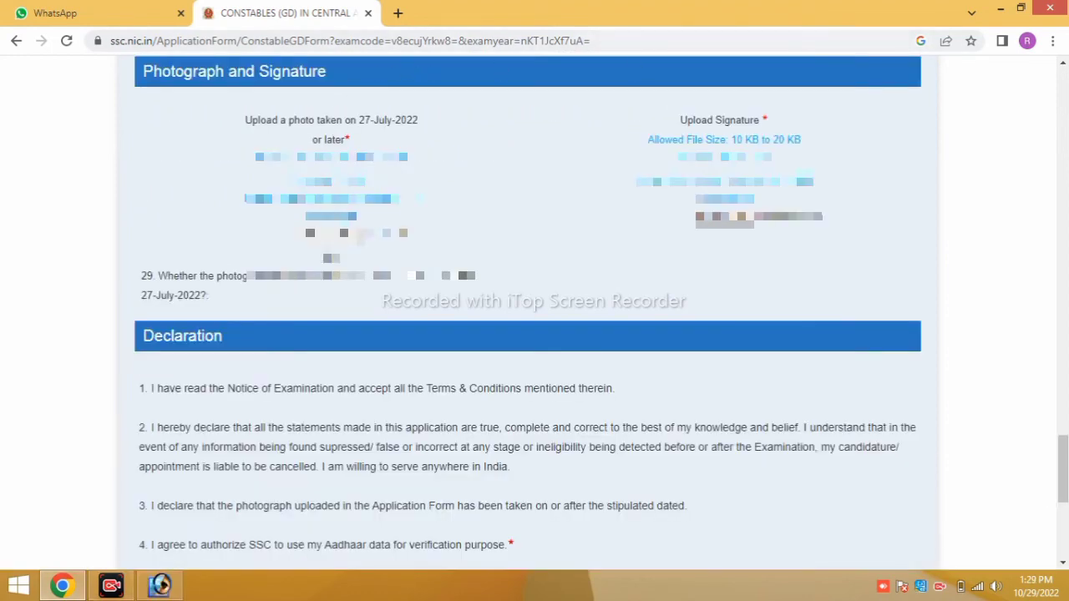
# Step: Upload the applicant's photograph and answer Yes that it was taken on or after 27-July-2022
pyautogui.click(325, 234)
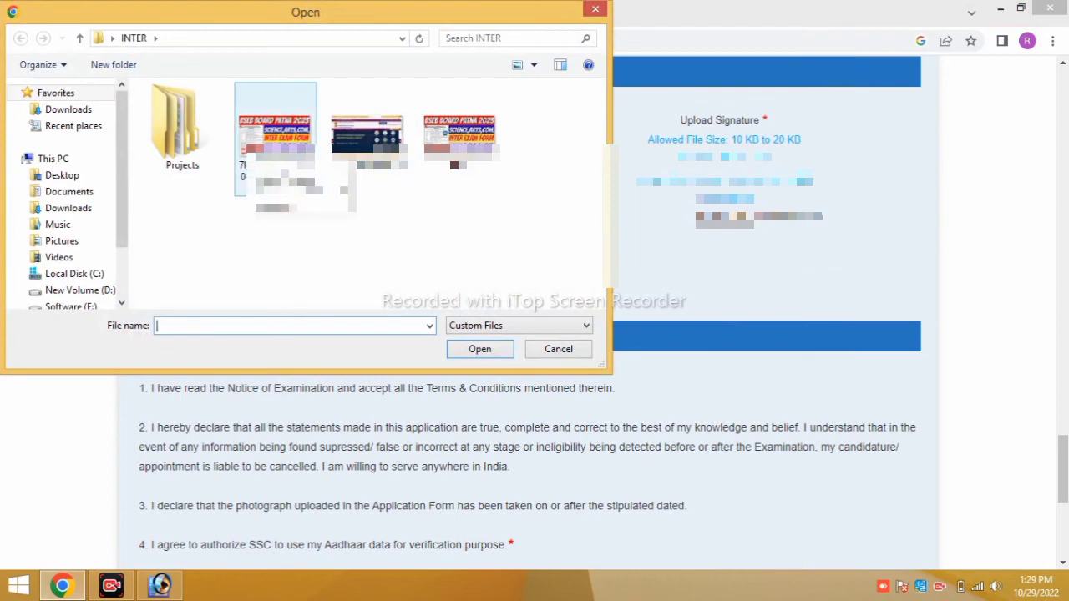
pyautogui.doubleClick(276, 138)
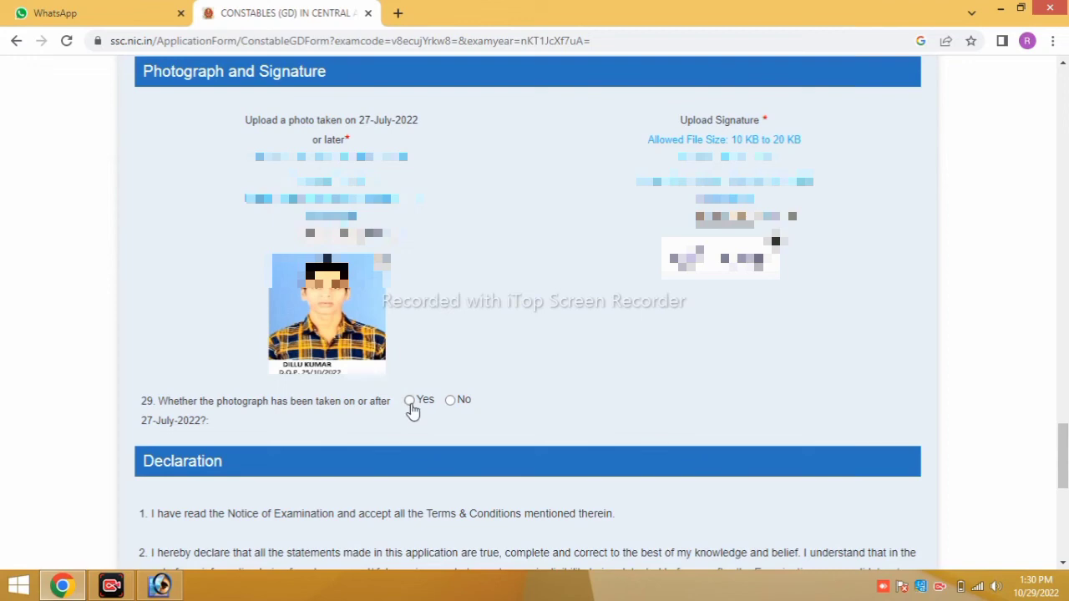
pyautogui.click(410, 401)
# Step: Fill in the captcha code on the application form
pyautogui.scroll(-4, 535, 350)
pyautogui.scroll(-2, 485, 386)
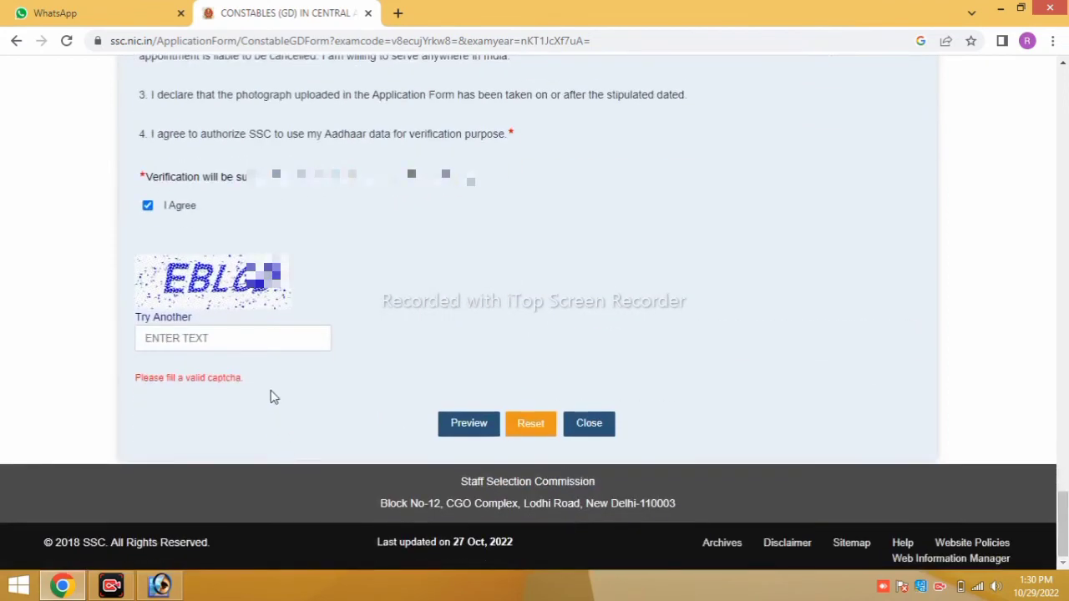
pyautogui.click(259, 334)
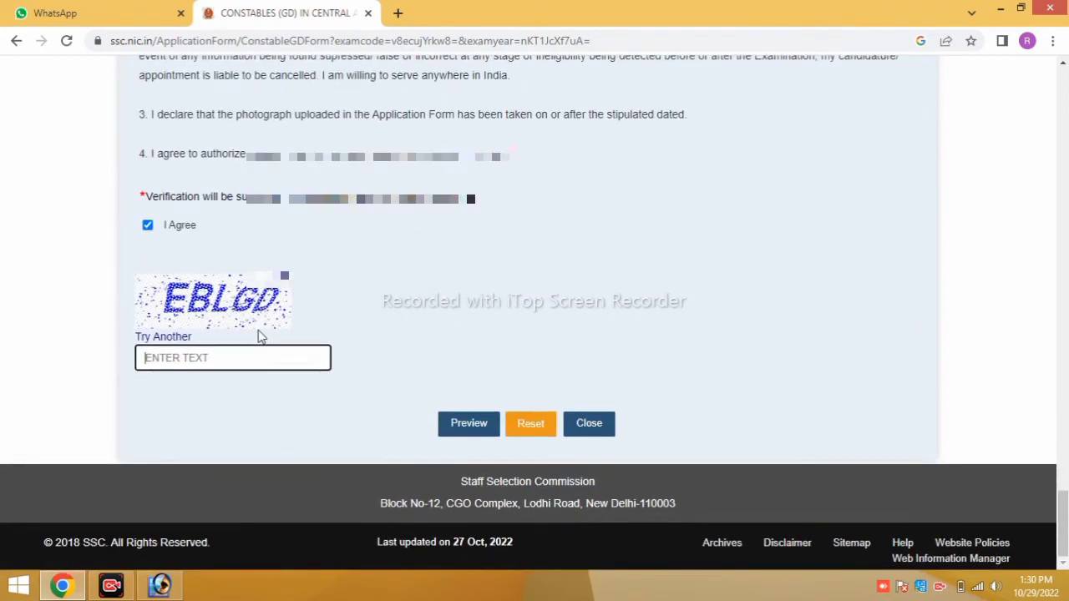
pyautogui.write('EBLGD')
# Step: Preview the whole Constables (GD) application, then Final Submit it and confirm with OK
pyautogui.click(467, 431)
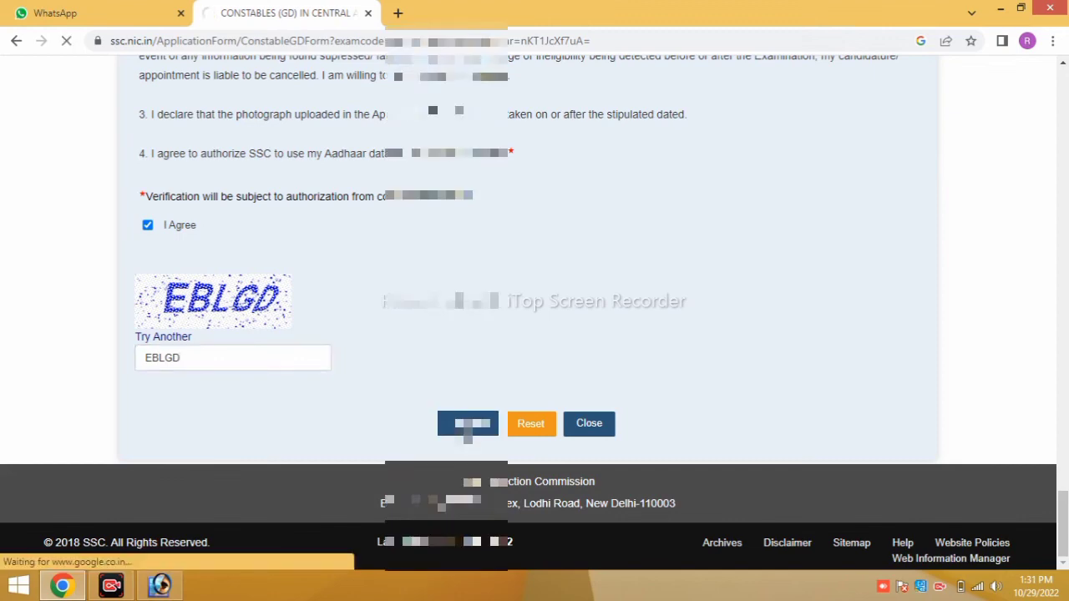
pyautogui.scroll(-6, 508, 332)
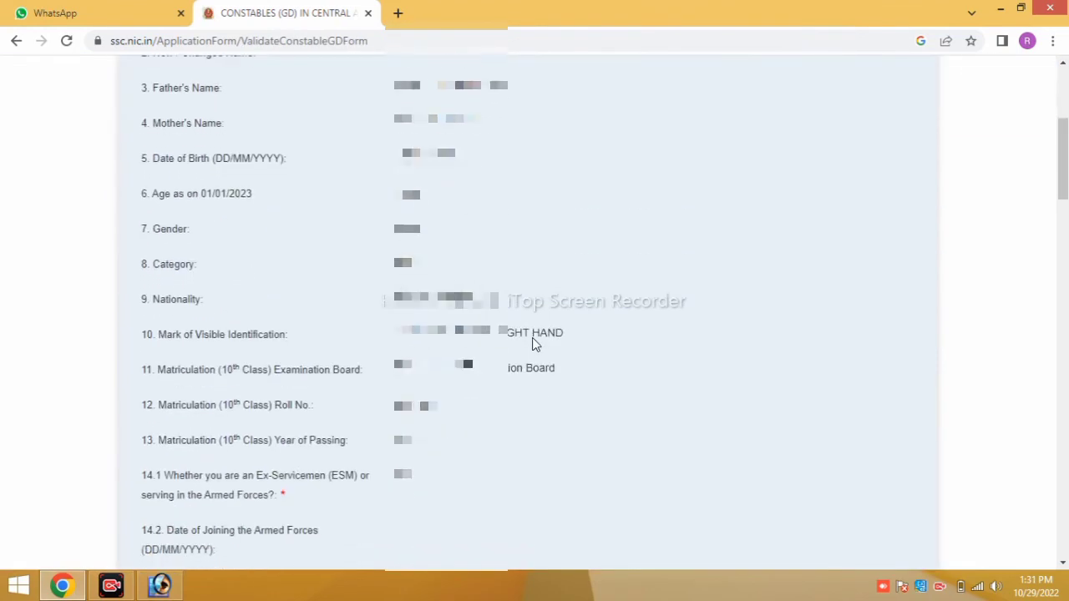
pyautogui.scroll(-15, 534, 338)
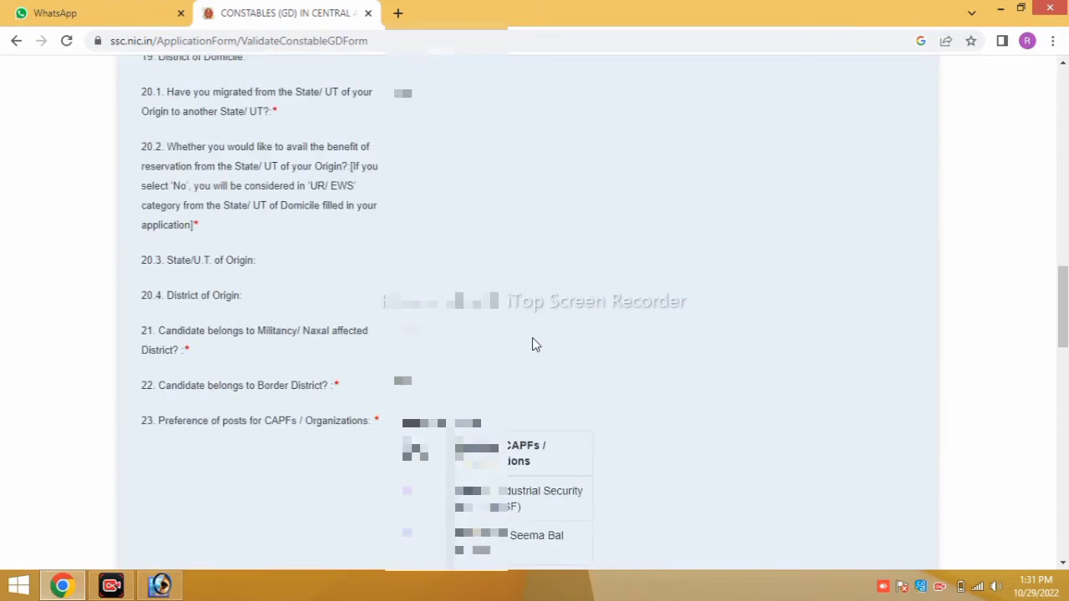
pyautogui.scroll(-9, 539, 347)
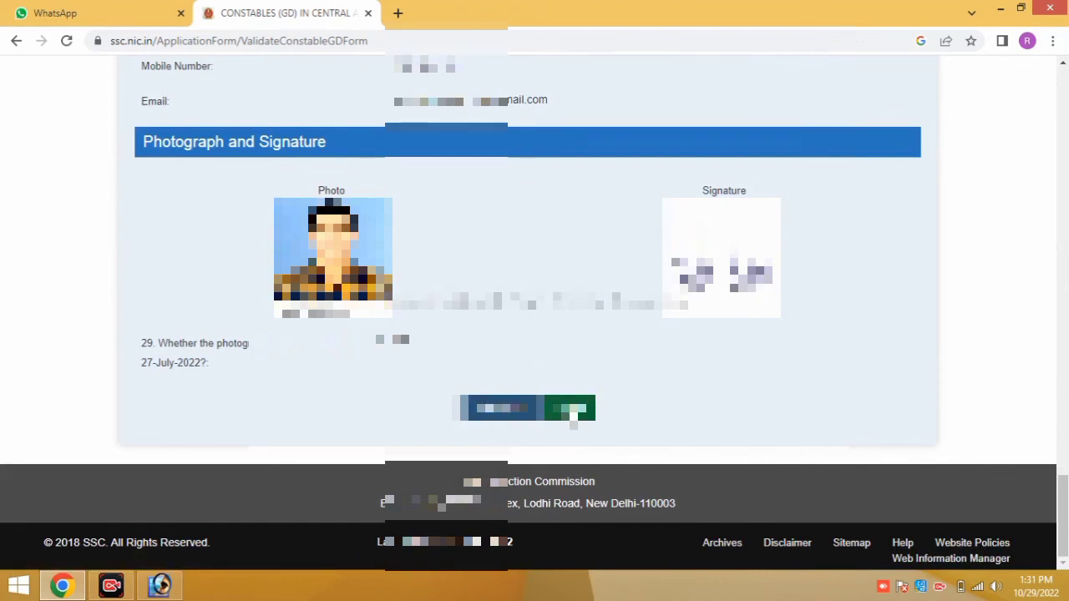
pyautogui.click(573, 418)
pyautogui.click(494, 178)
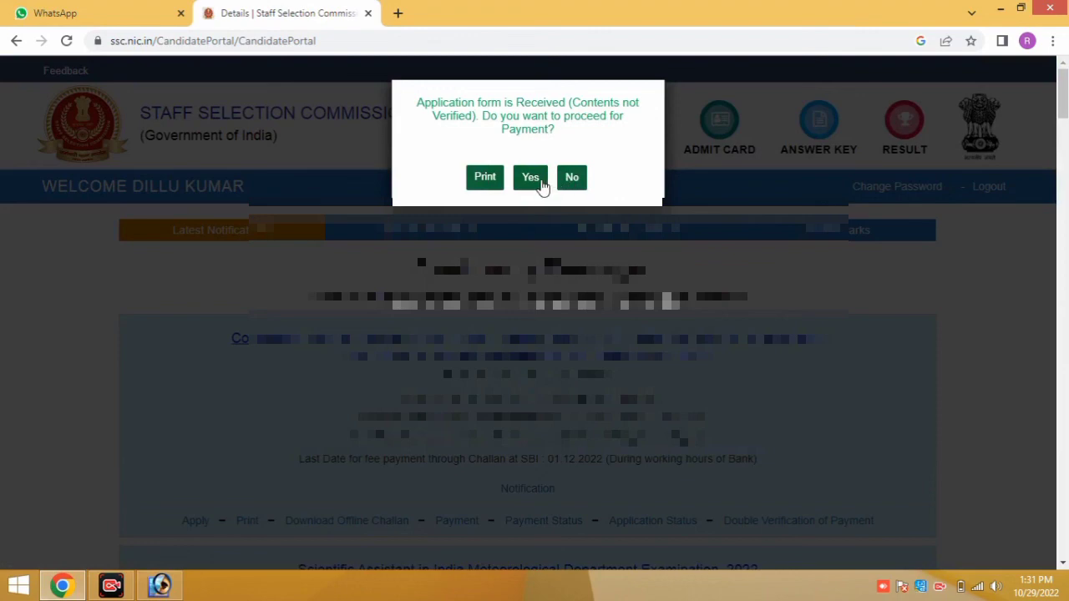
# Step: Save the 3-page draft application as the PDF CTGDForm2022 and return to the SSC tab
pyautogui.click(485, 178)
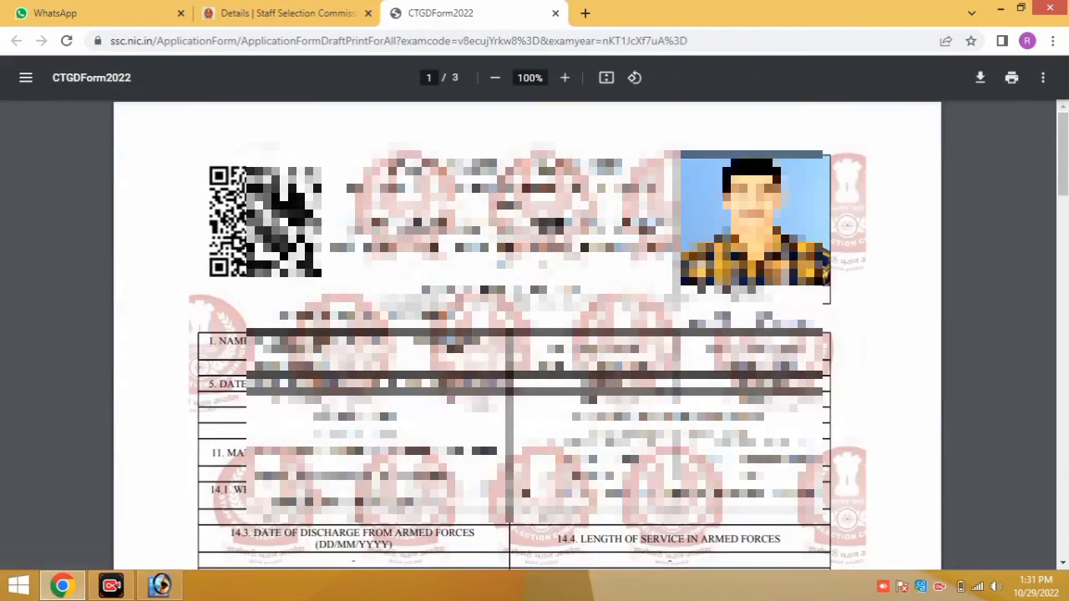
pyautogui.scroll(-15, 973, 135)
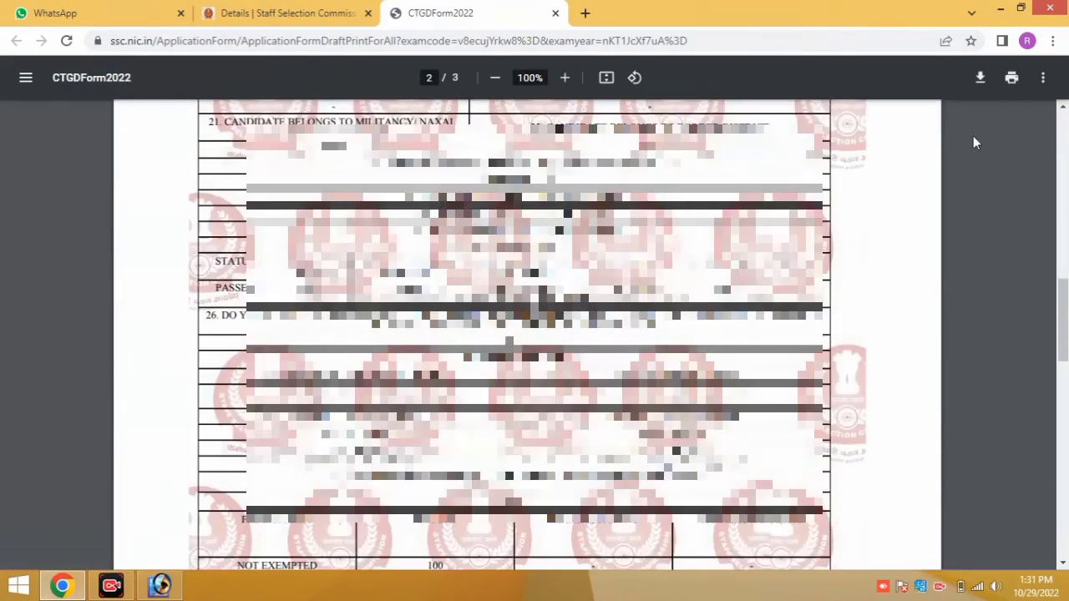
pyautogui.click(1010, 81)
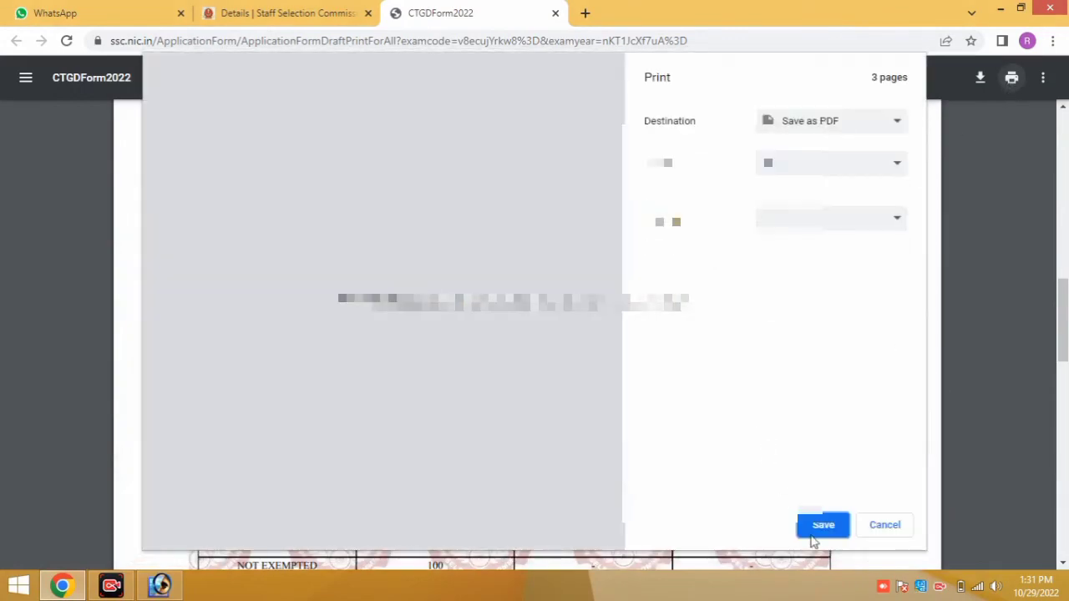
pyautogui.click(822, 525)
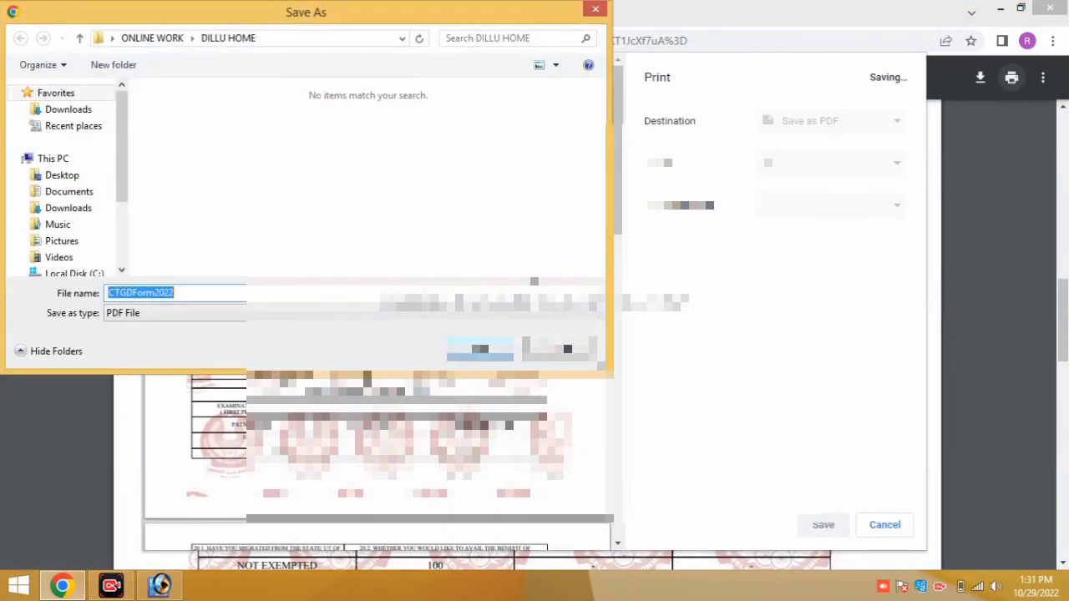
pyautogui.click(481, 349)
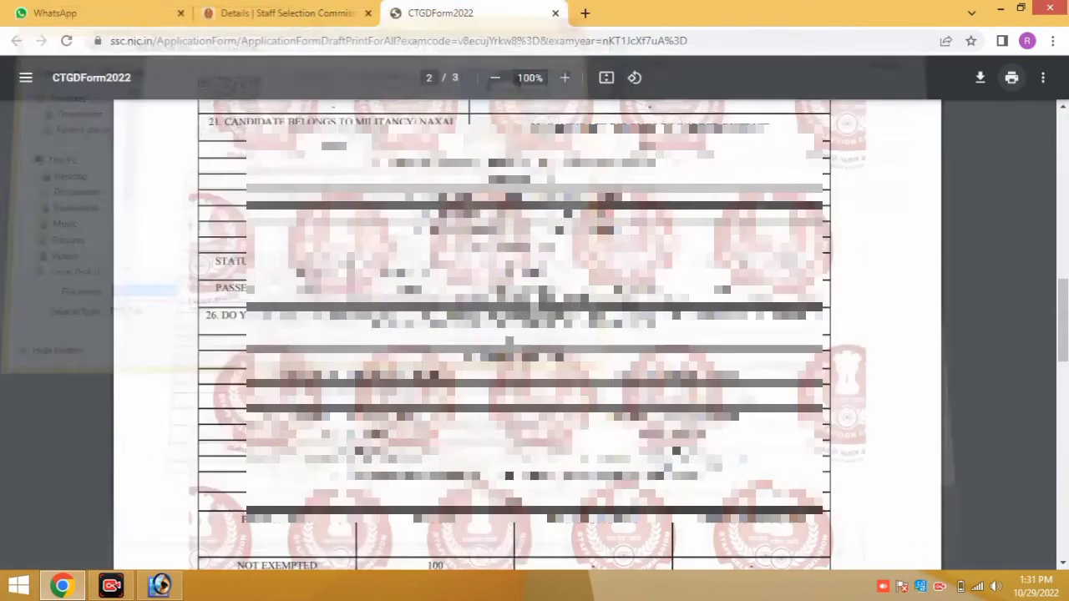
pyautogui.click(298, 13)
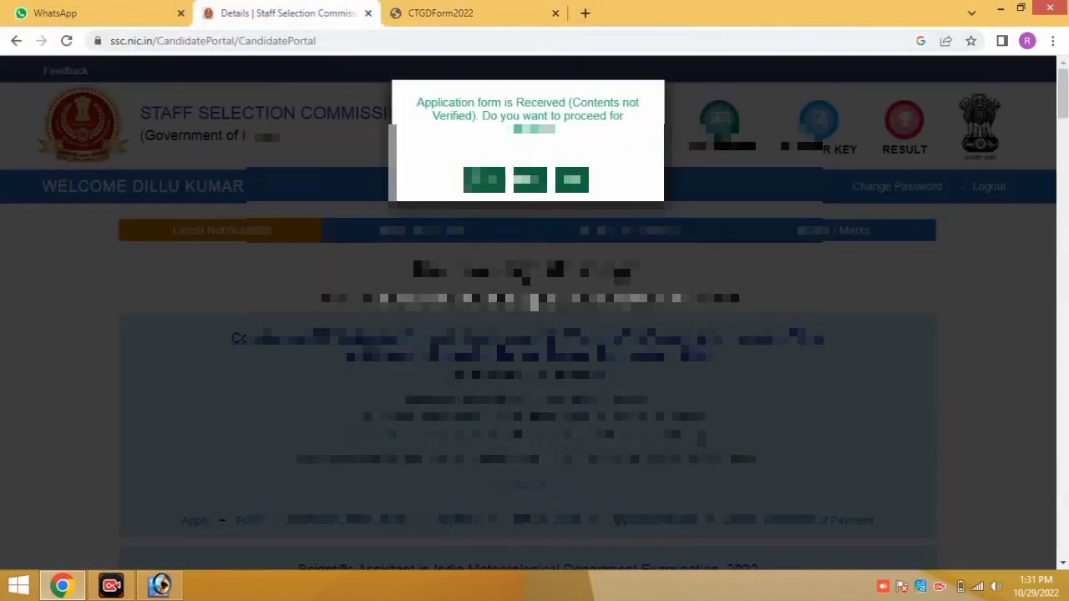
# Step: Accept the payment prompt and submit the Rs 100 fee by Online payment
pyautogui.click(530, 179)
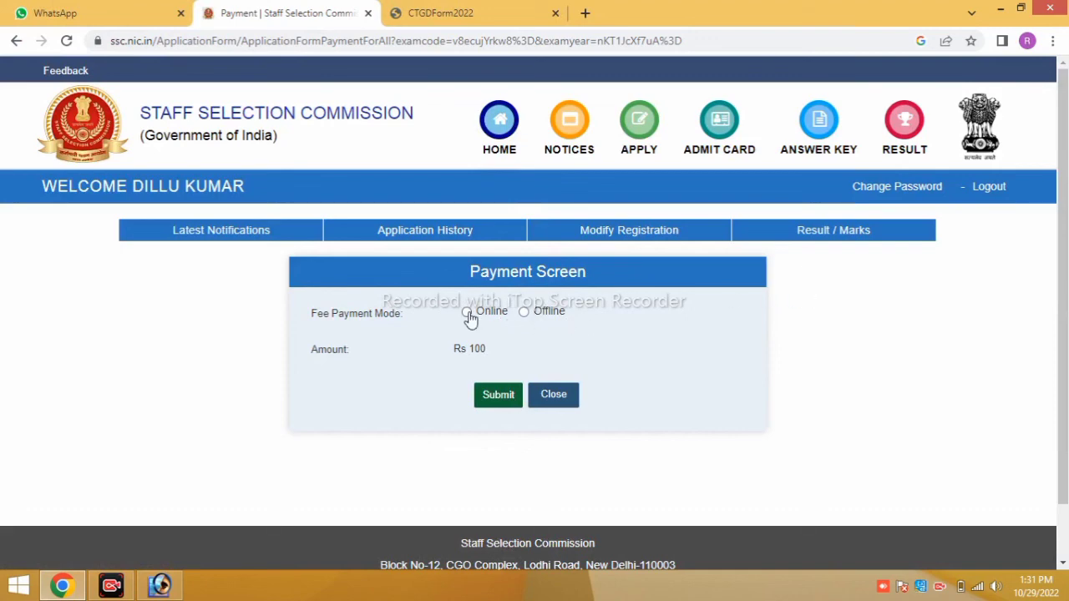
pyautogui.click(499, 399)
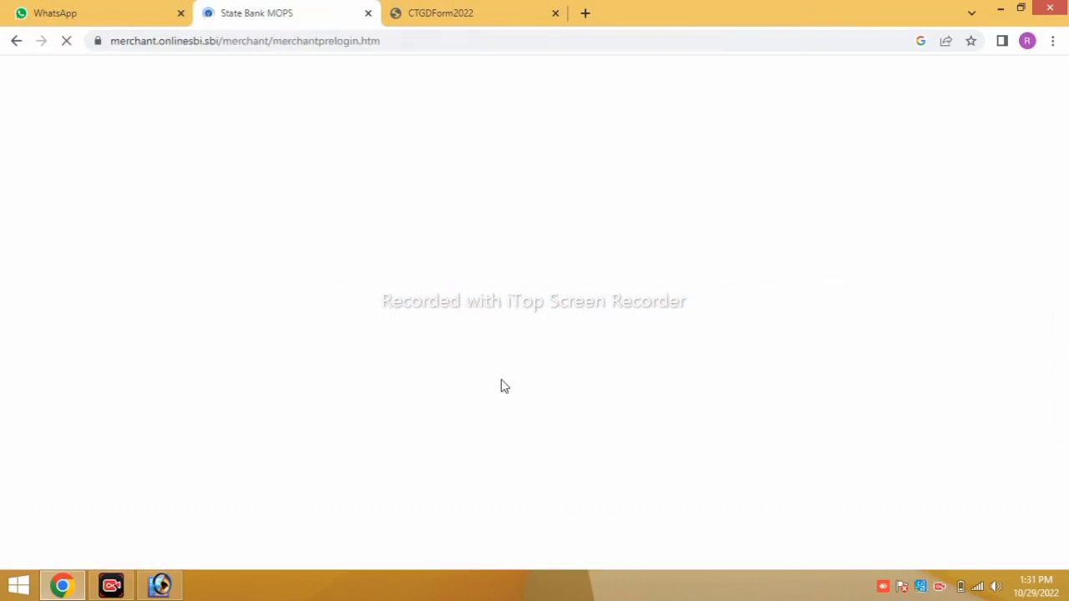